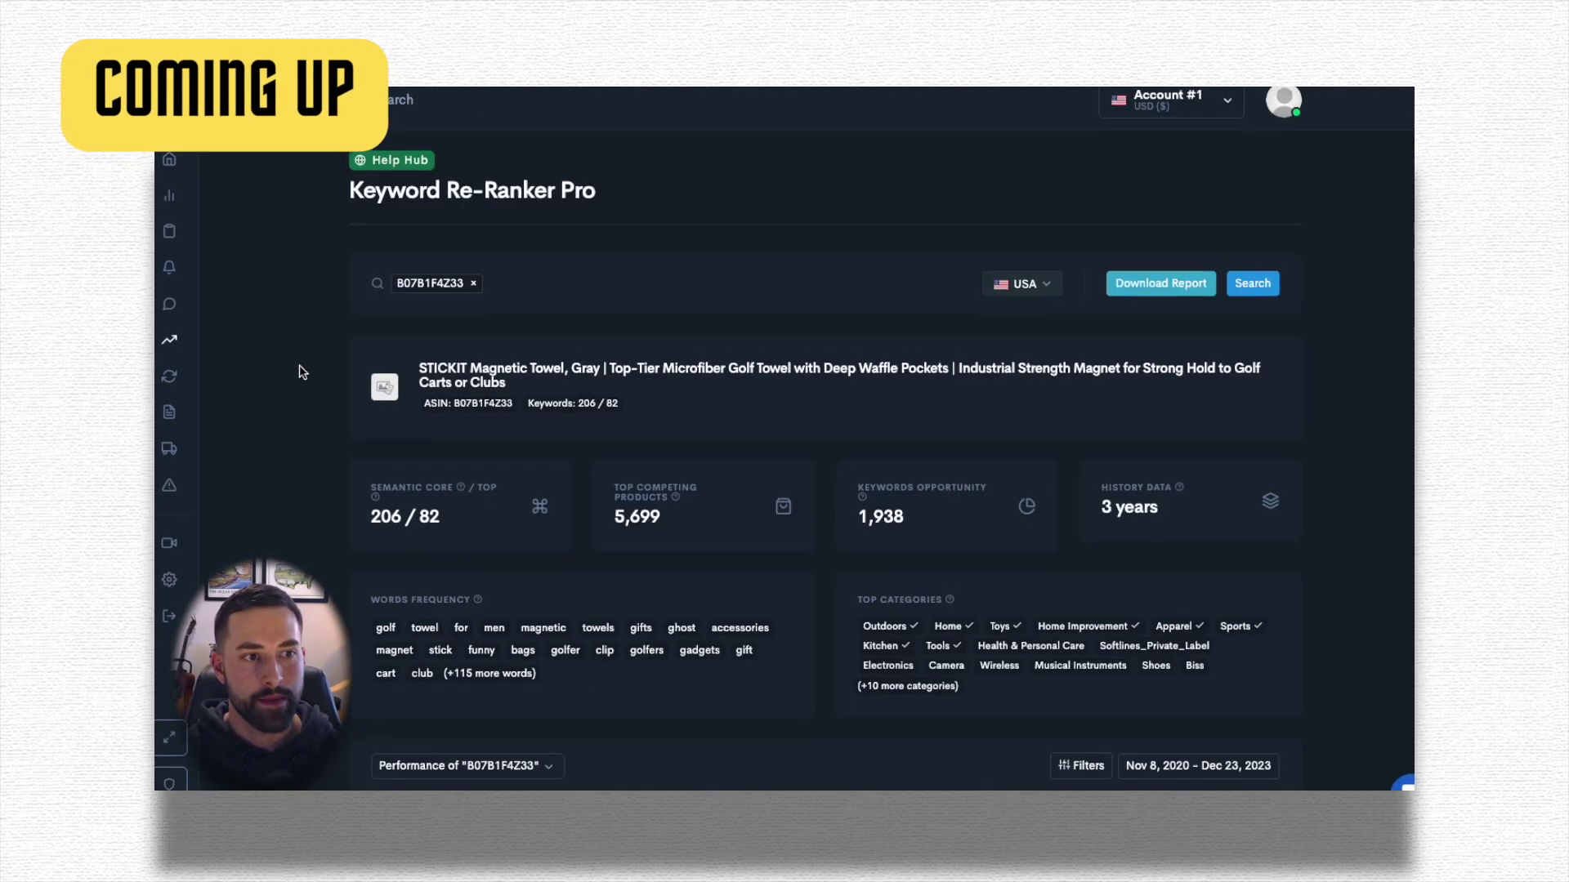
Step: Research 'golf towel' in the USA market, showing a 1,195-keyword semantic core and 72.41% availability
scroll(298, 368, down, 2)
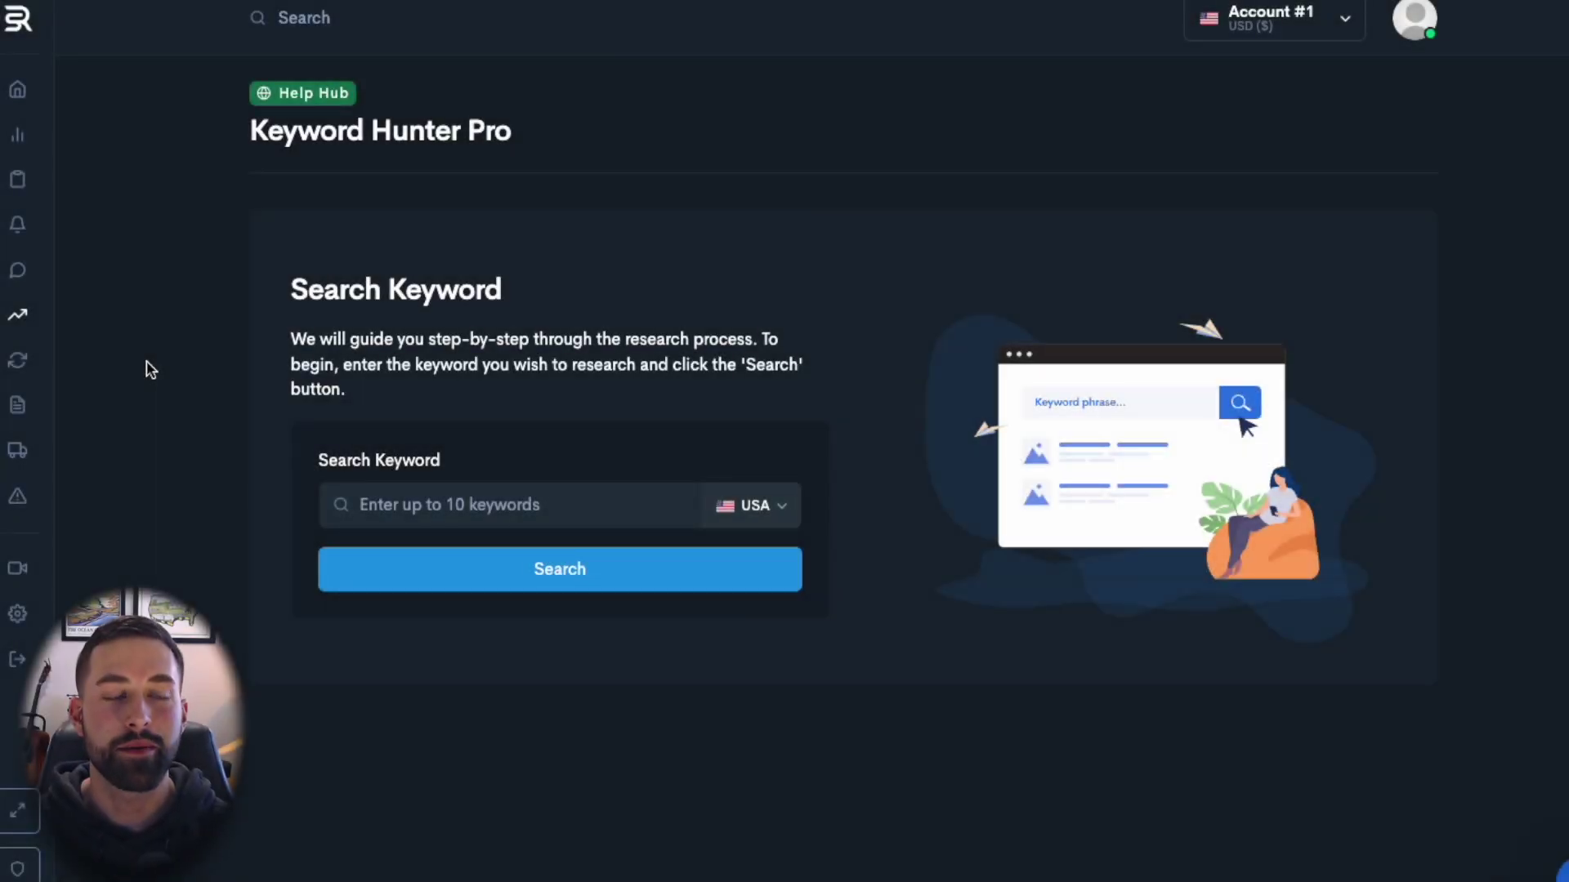
mouse_move(51, 317)
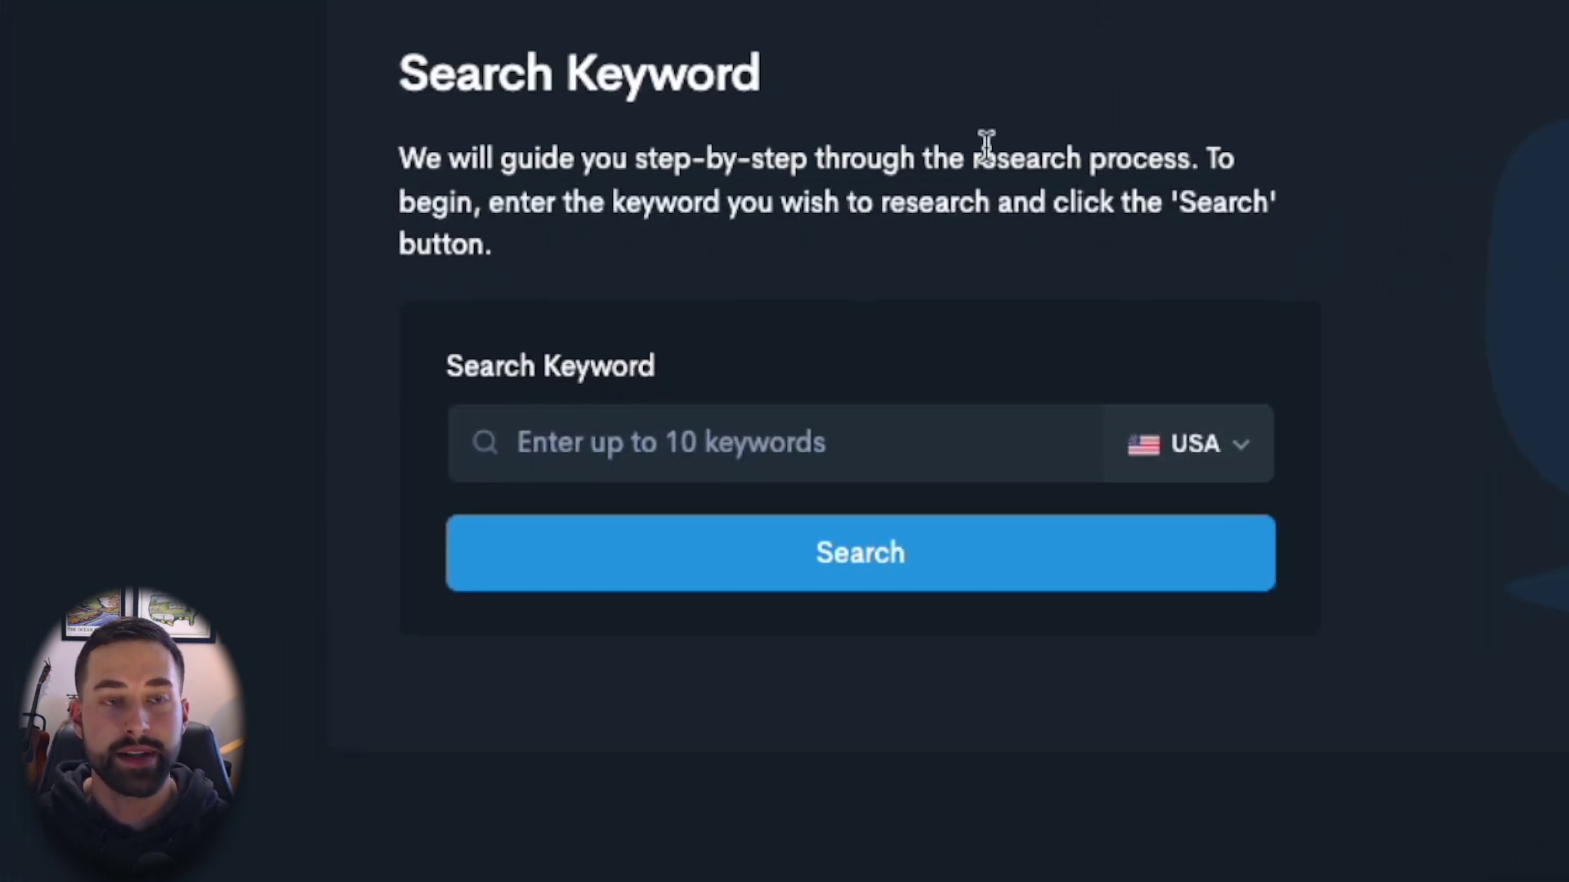
click(690, 444)
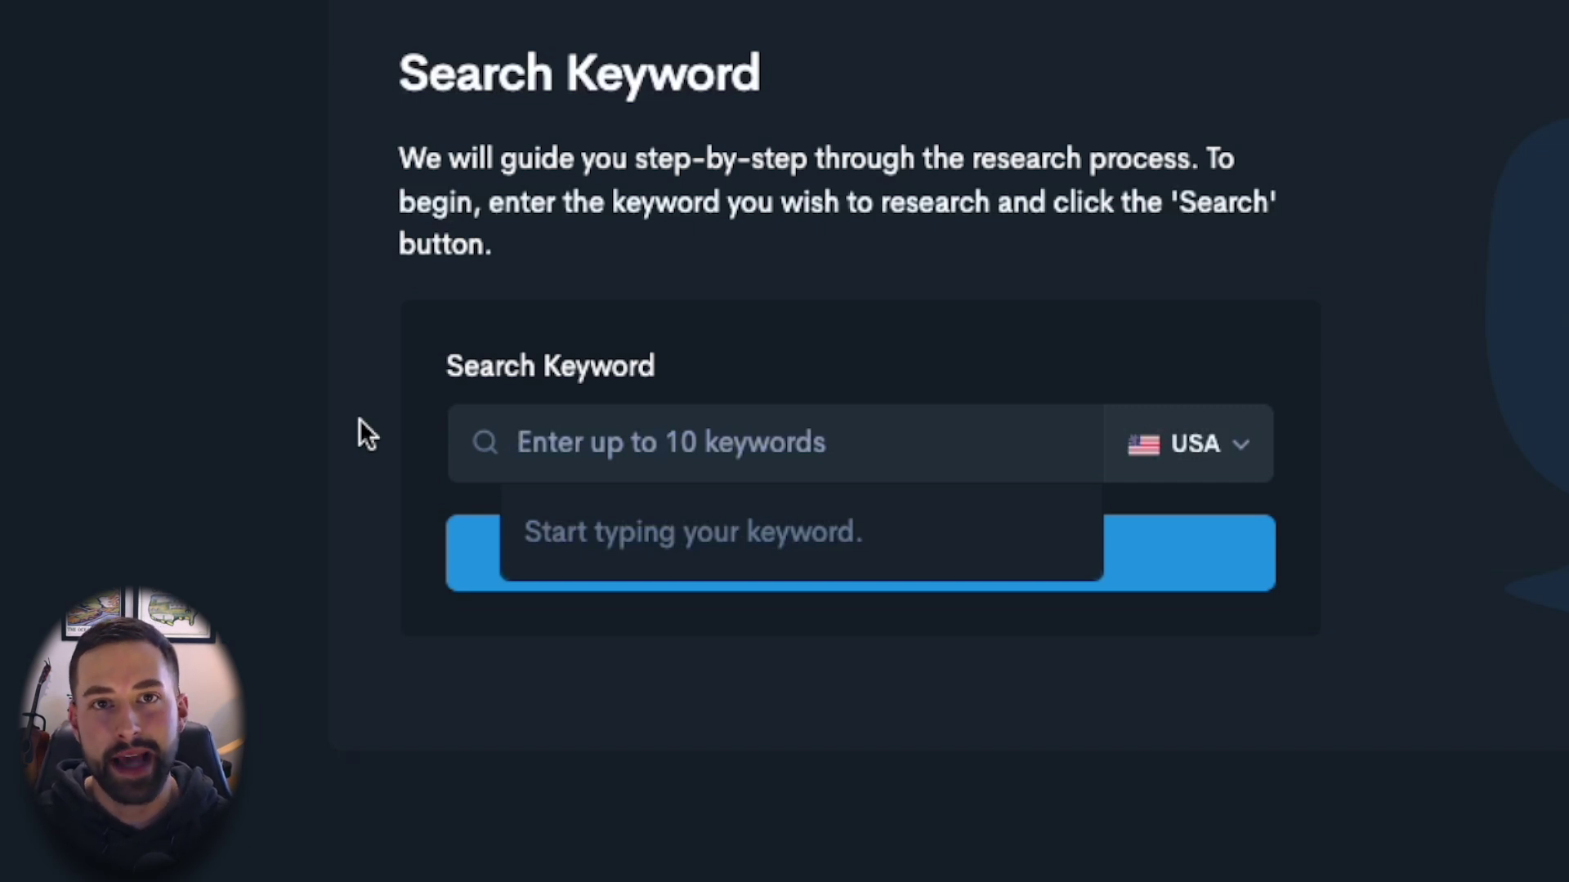
text(golf)
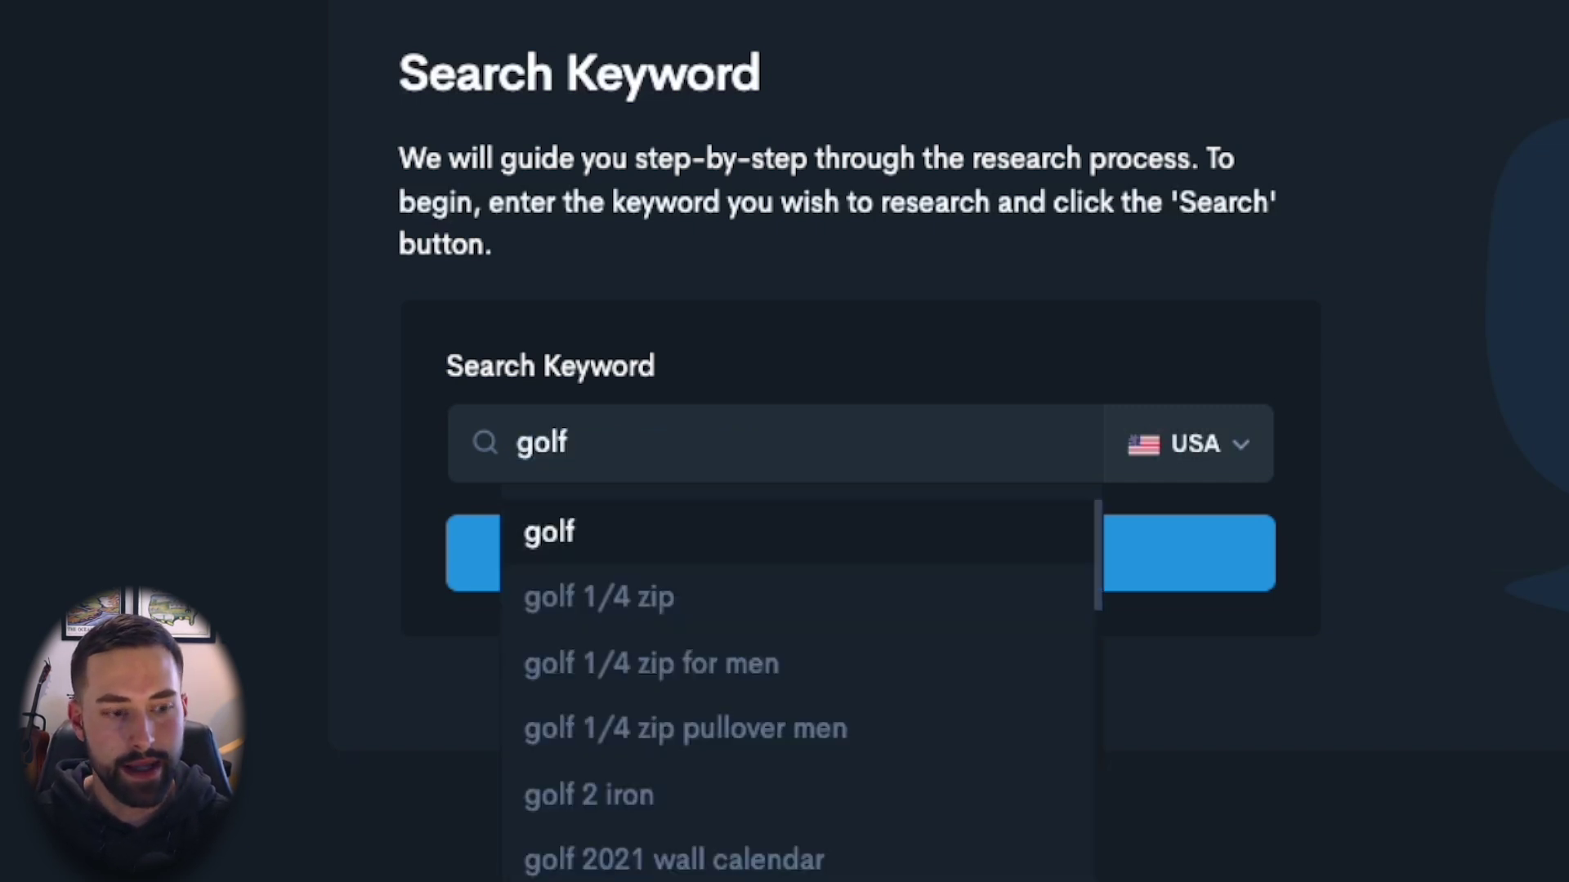
text( towel)
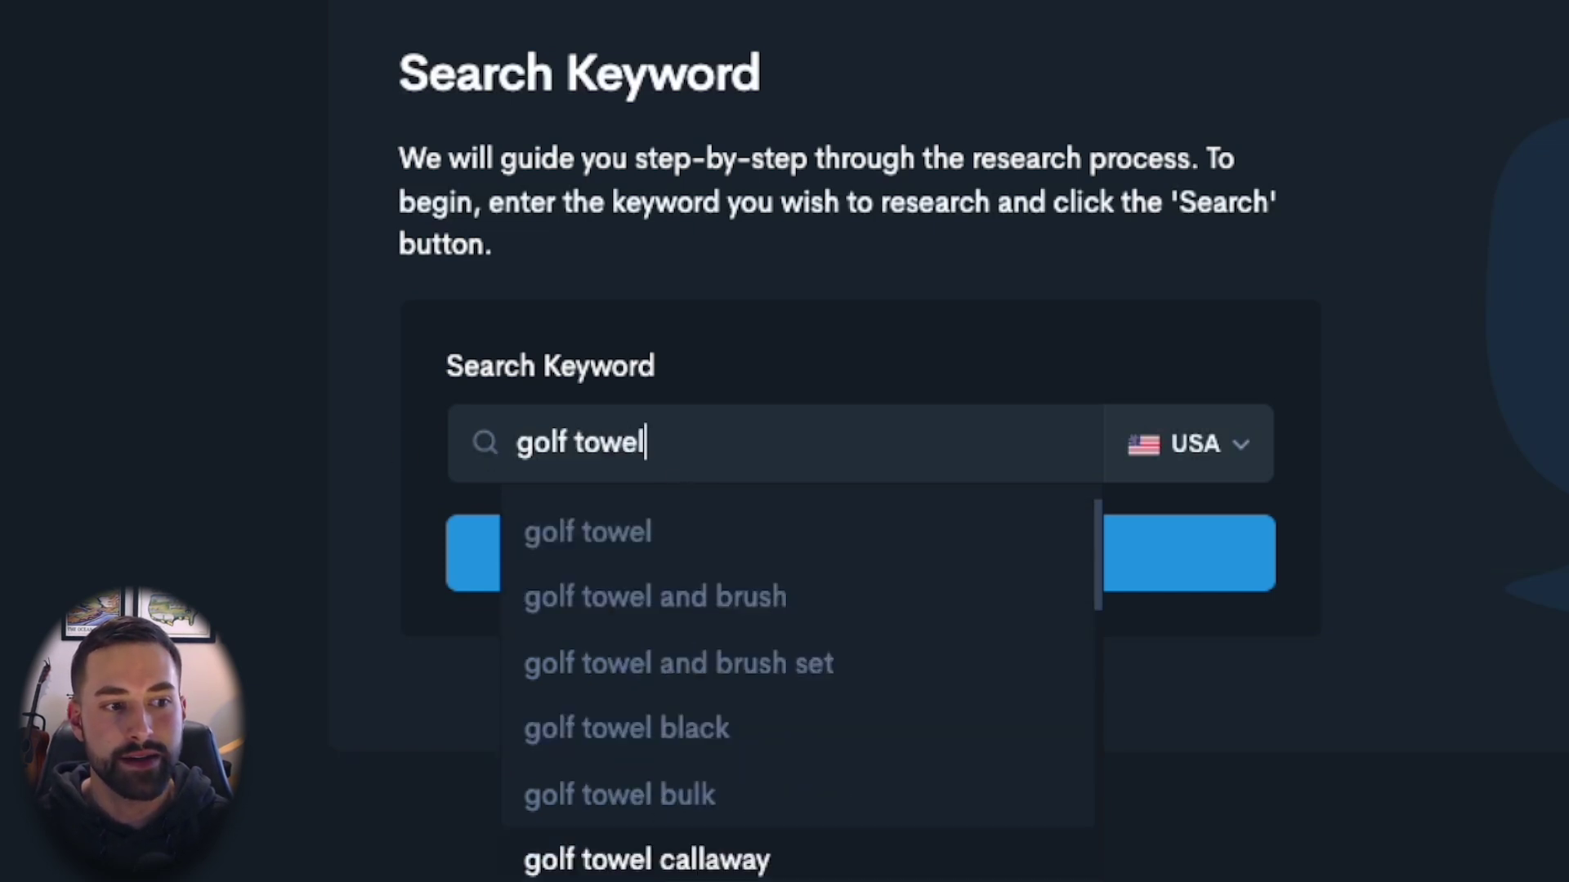
click(703, 546)
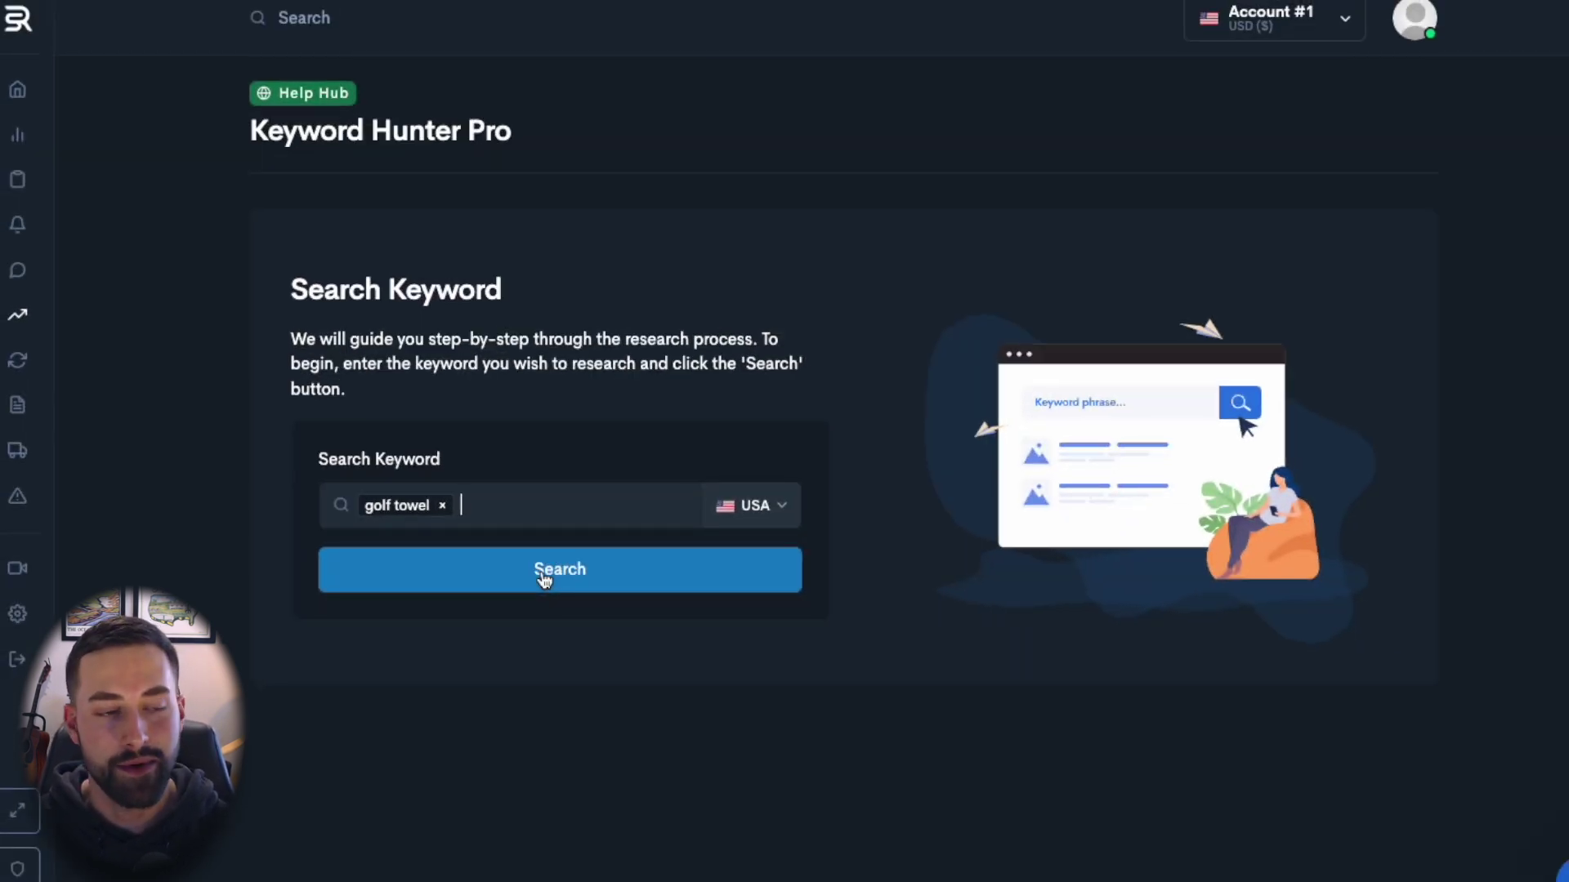
click(466, 572)
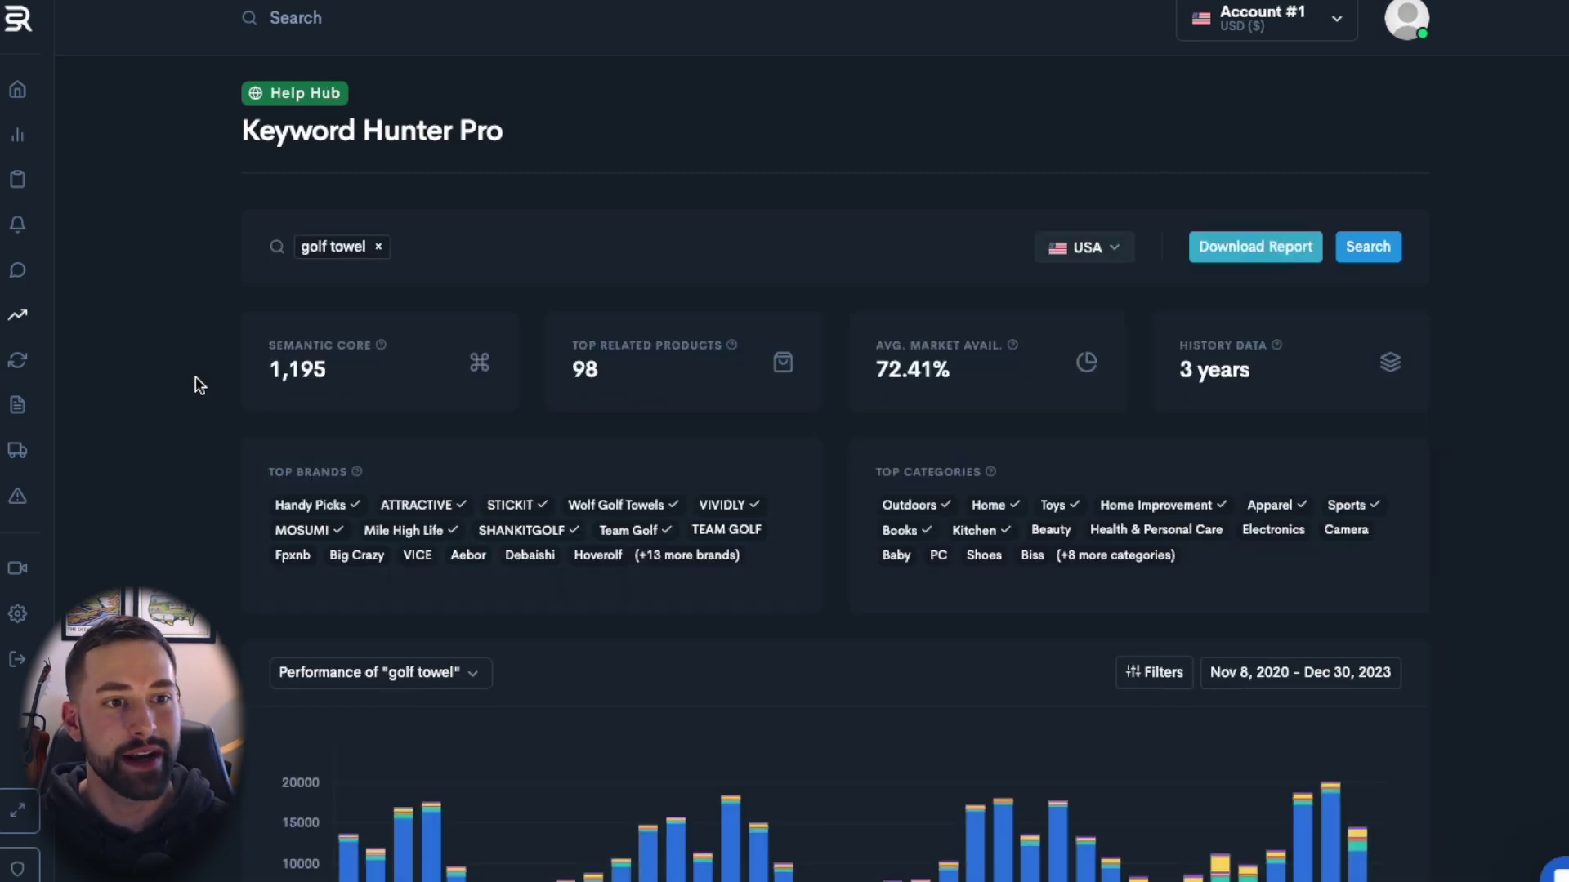
double_click(282, 371)
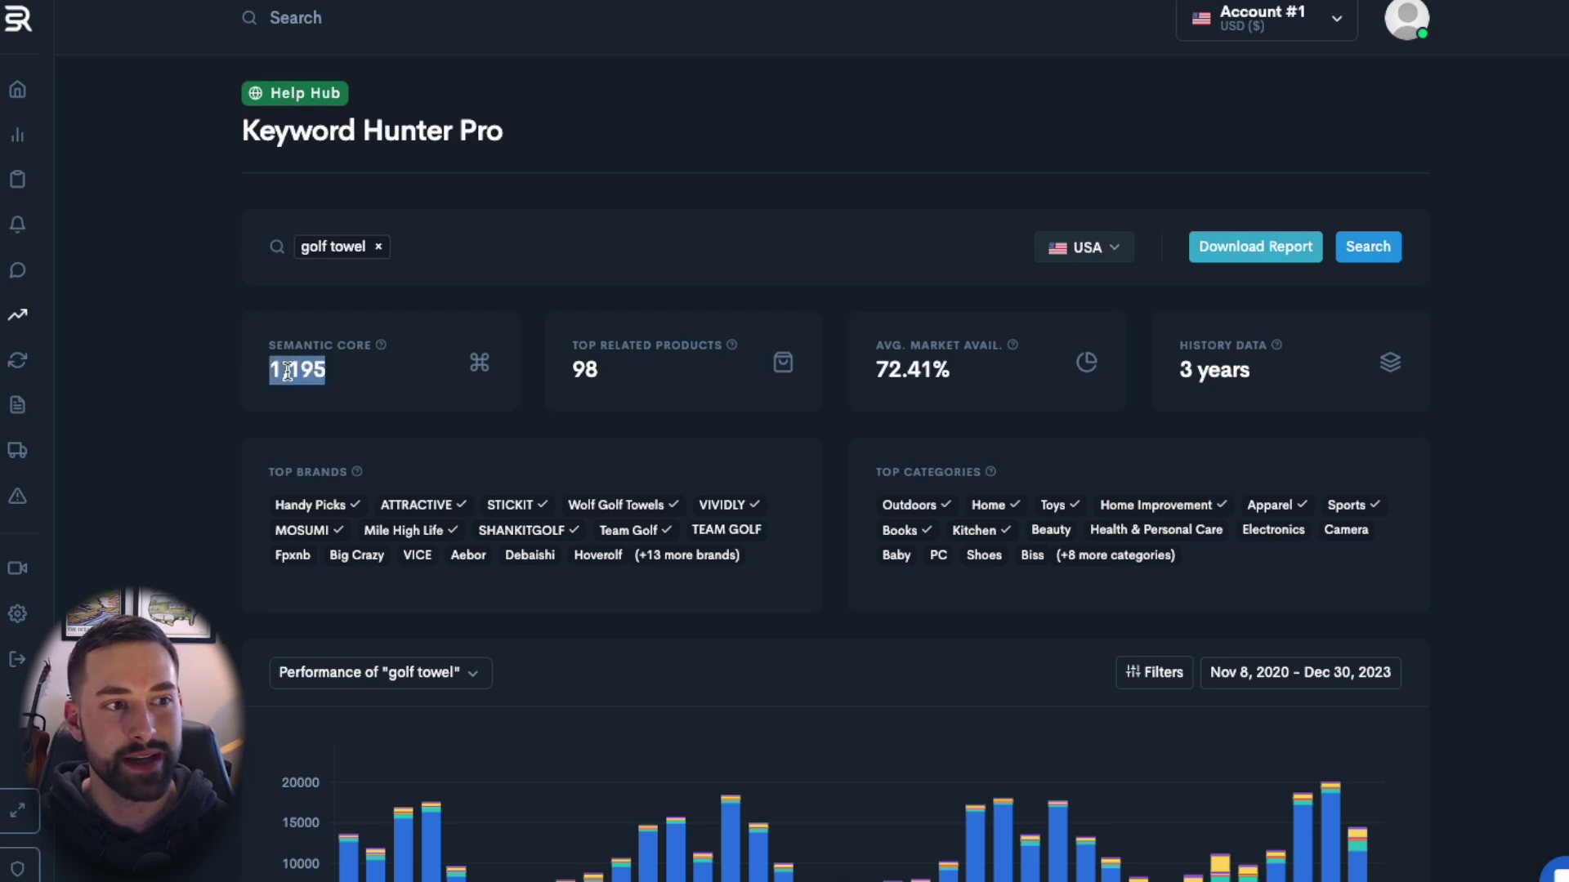
click(216, 370)
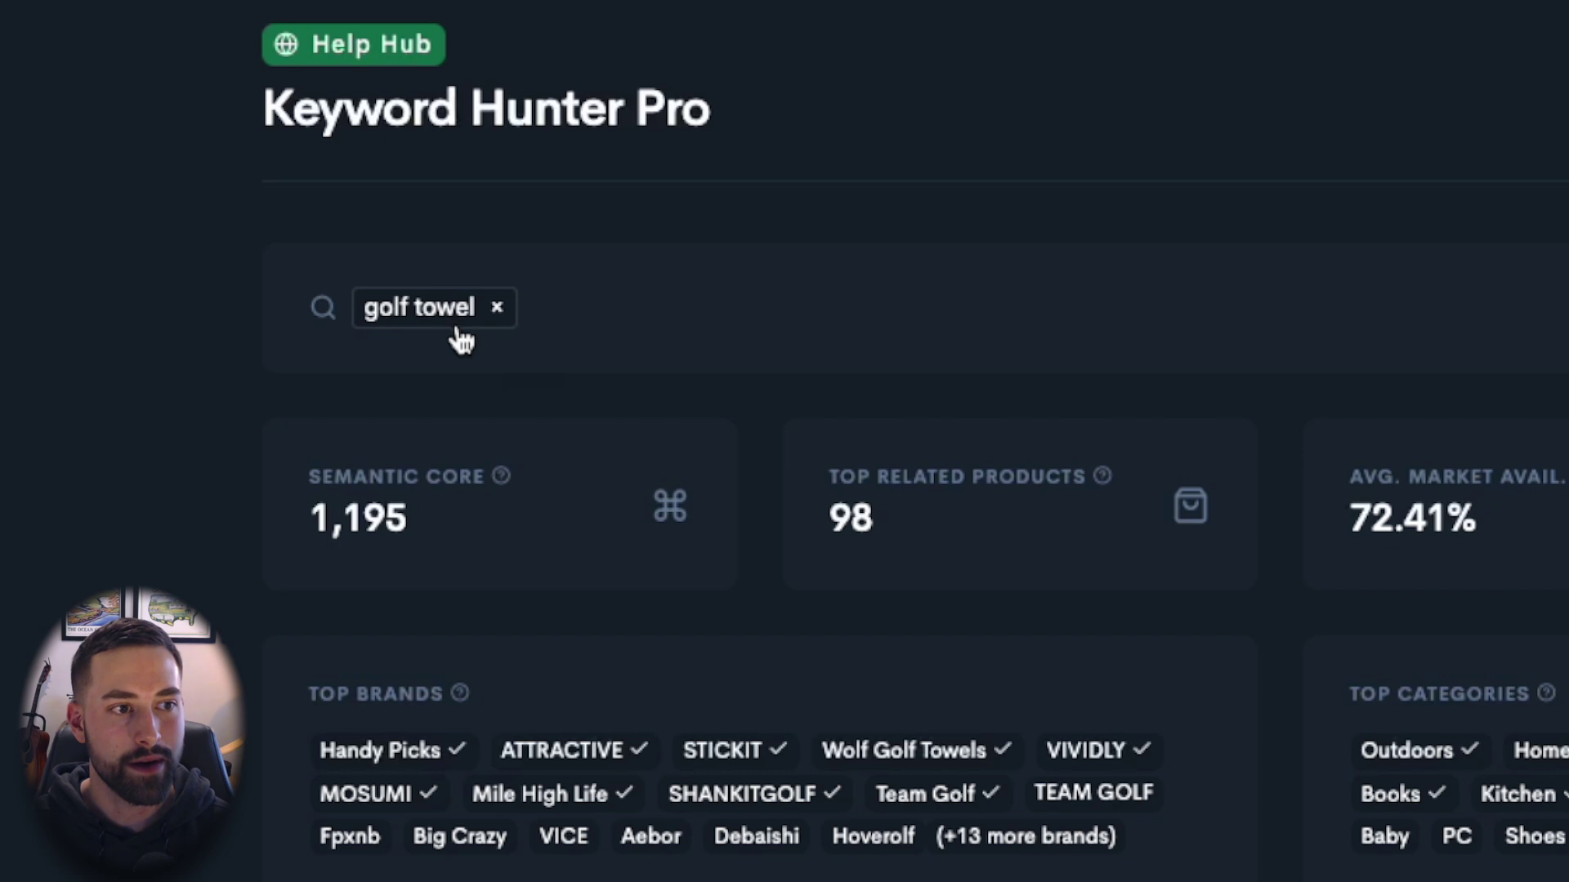
mouse_move(493, 479)
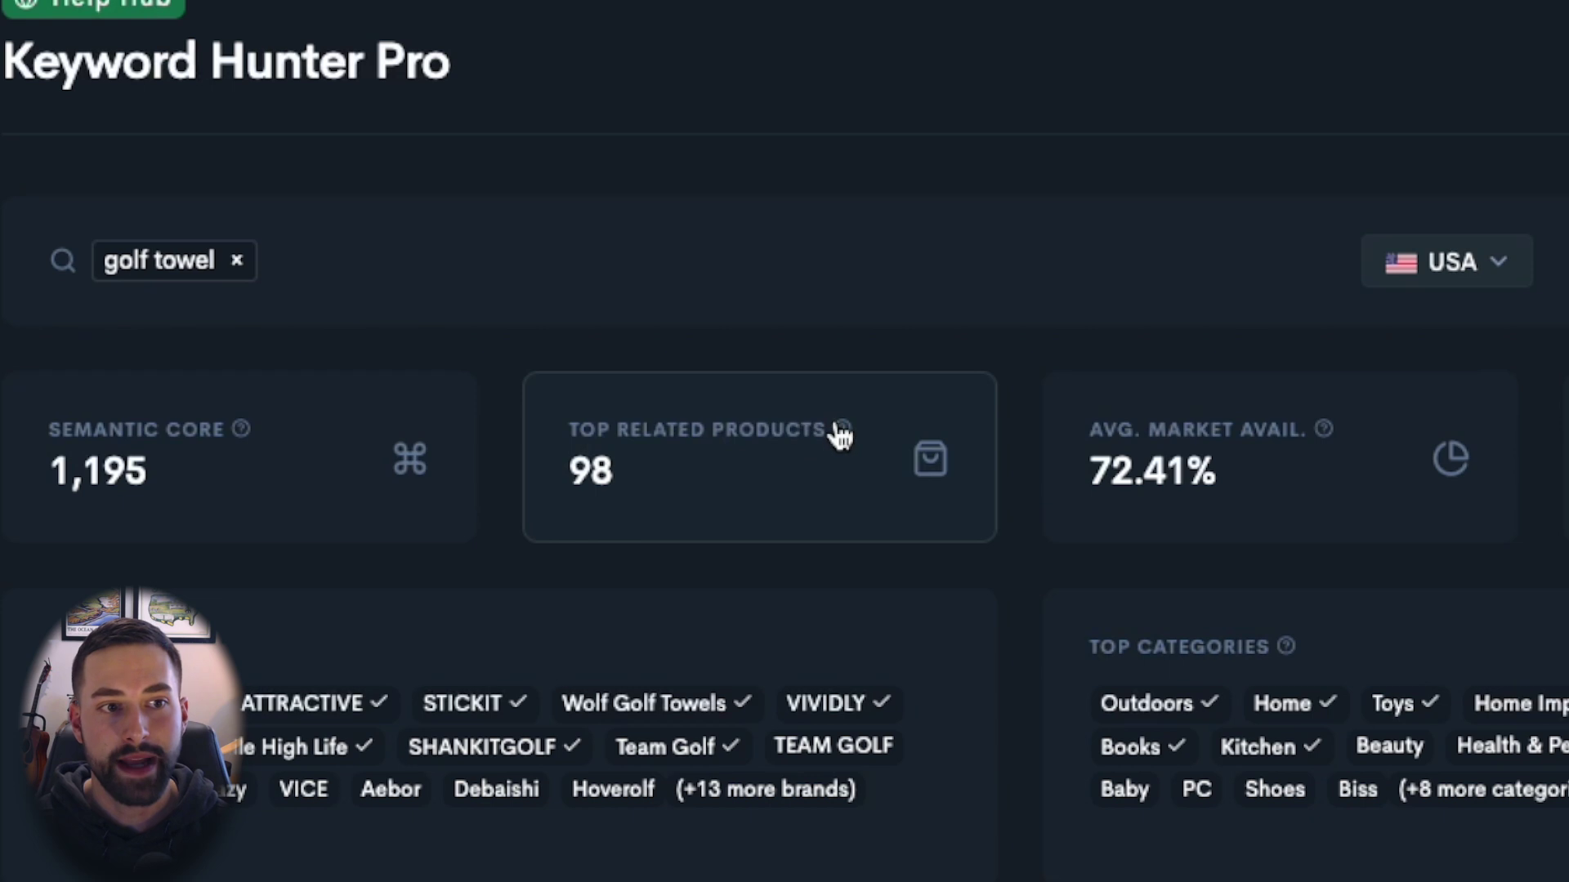
mouse_move(1105, 487)
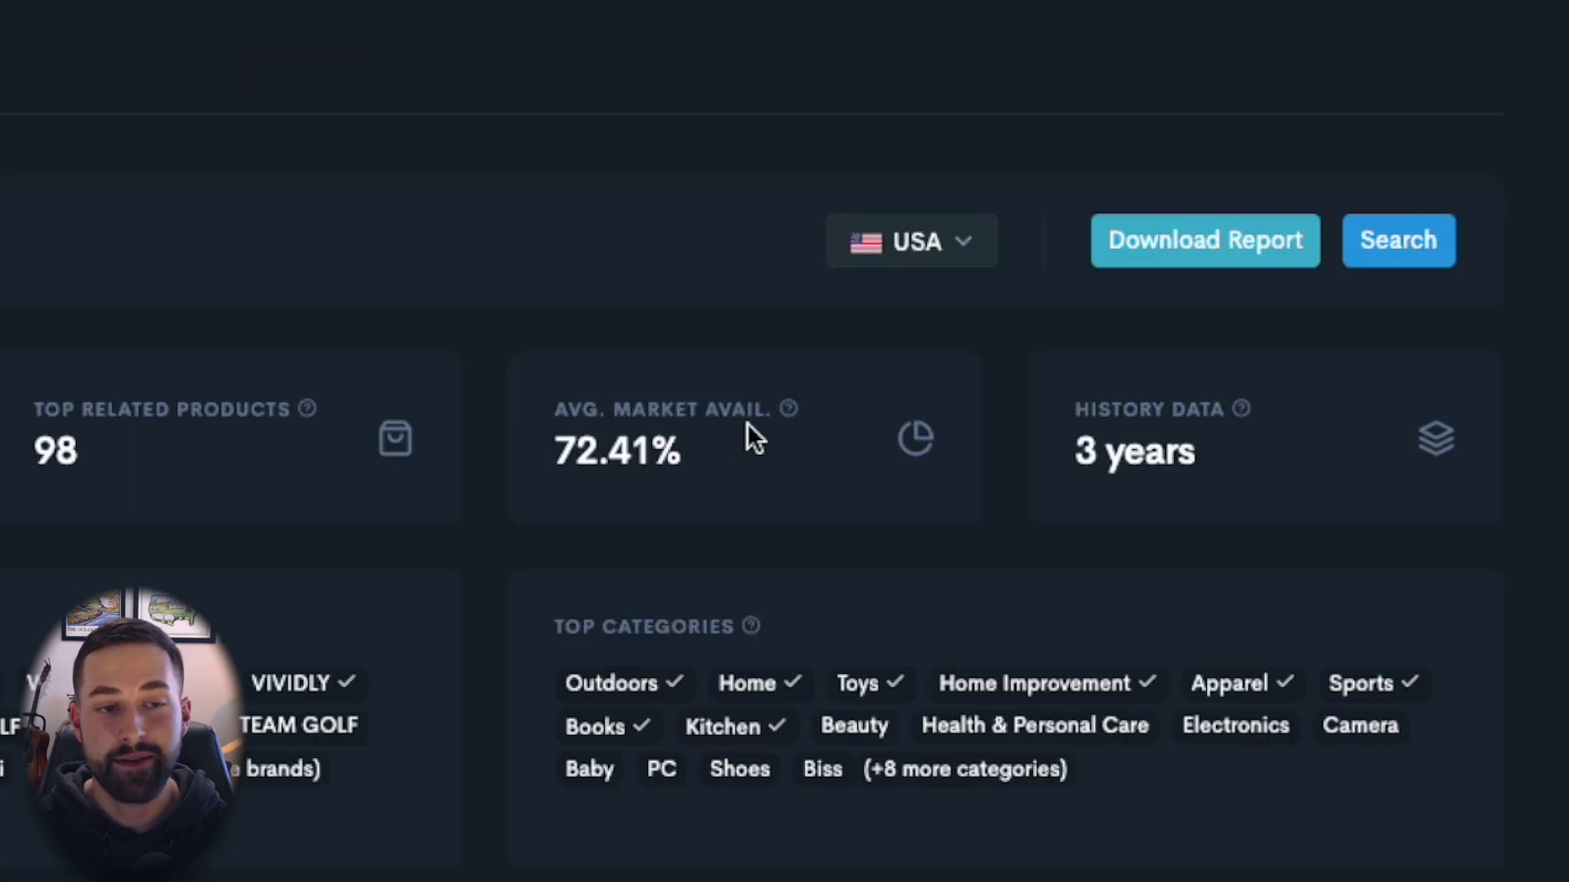
mouse_move(791, 413)
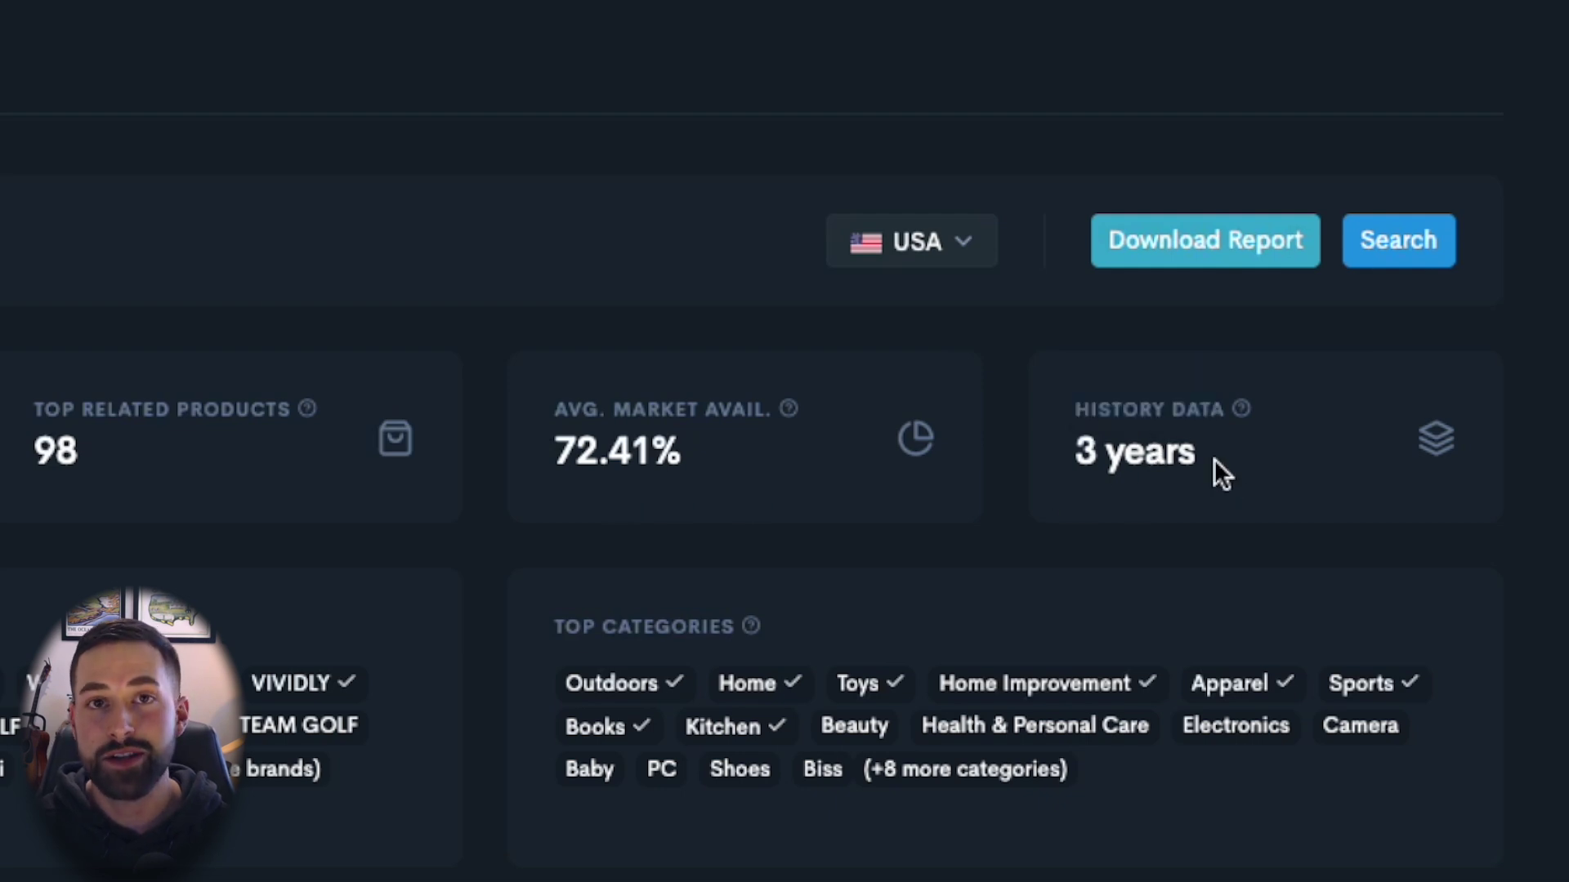
mouse_move(1155, 448)
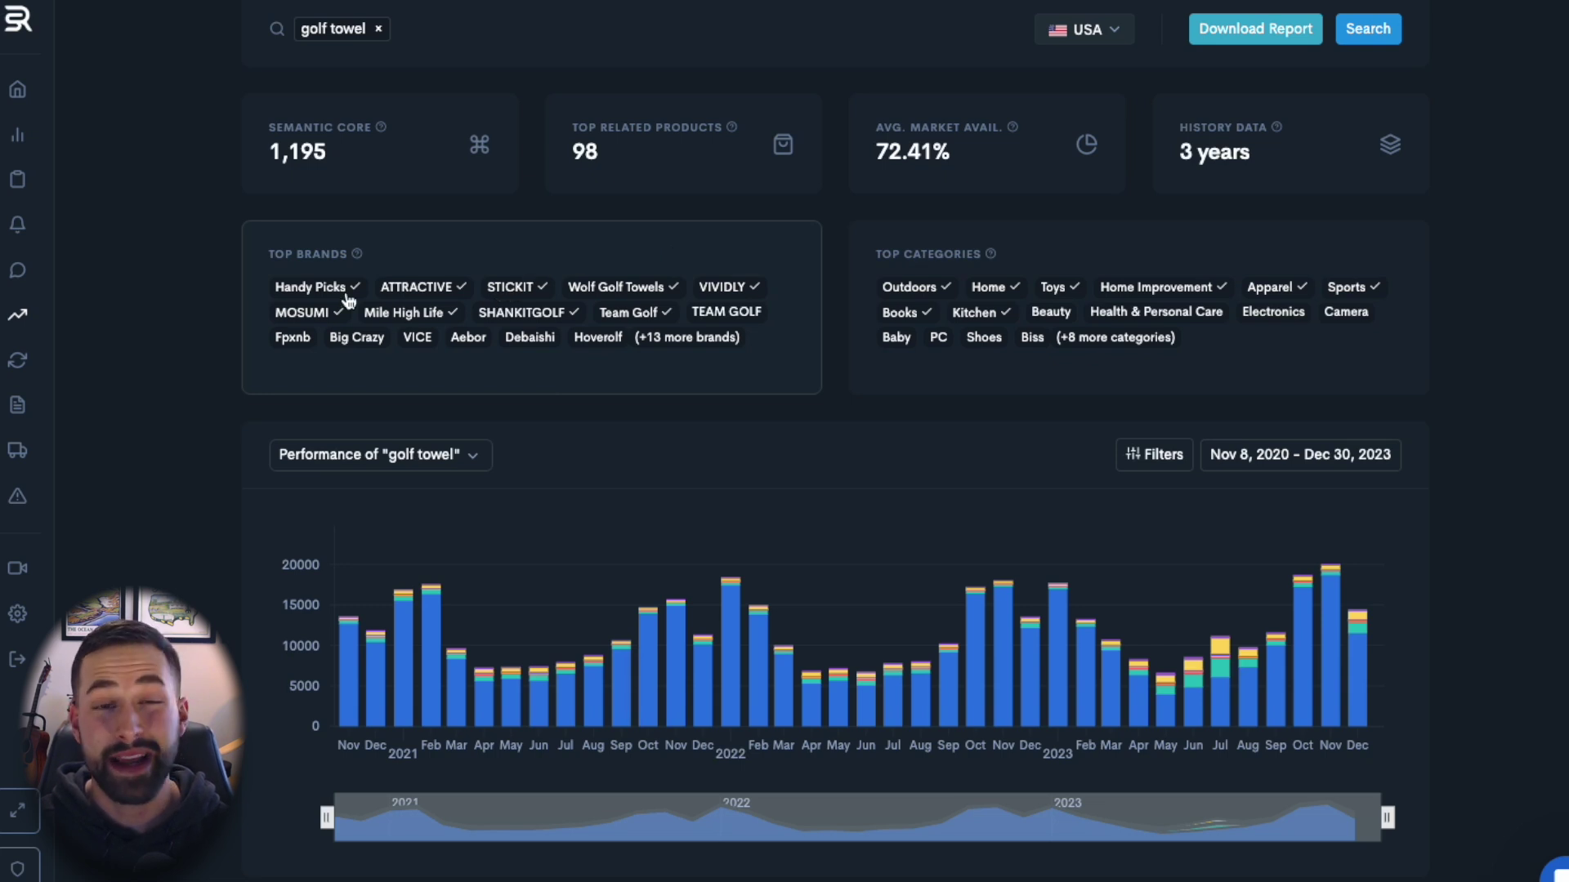
click(596, 286)
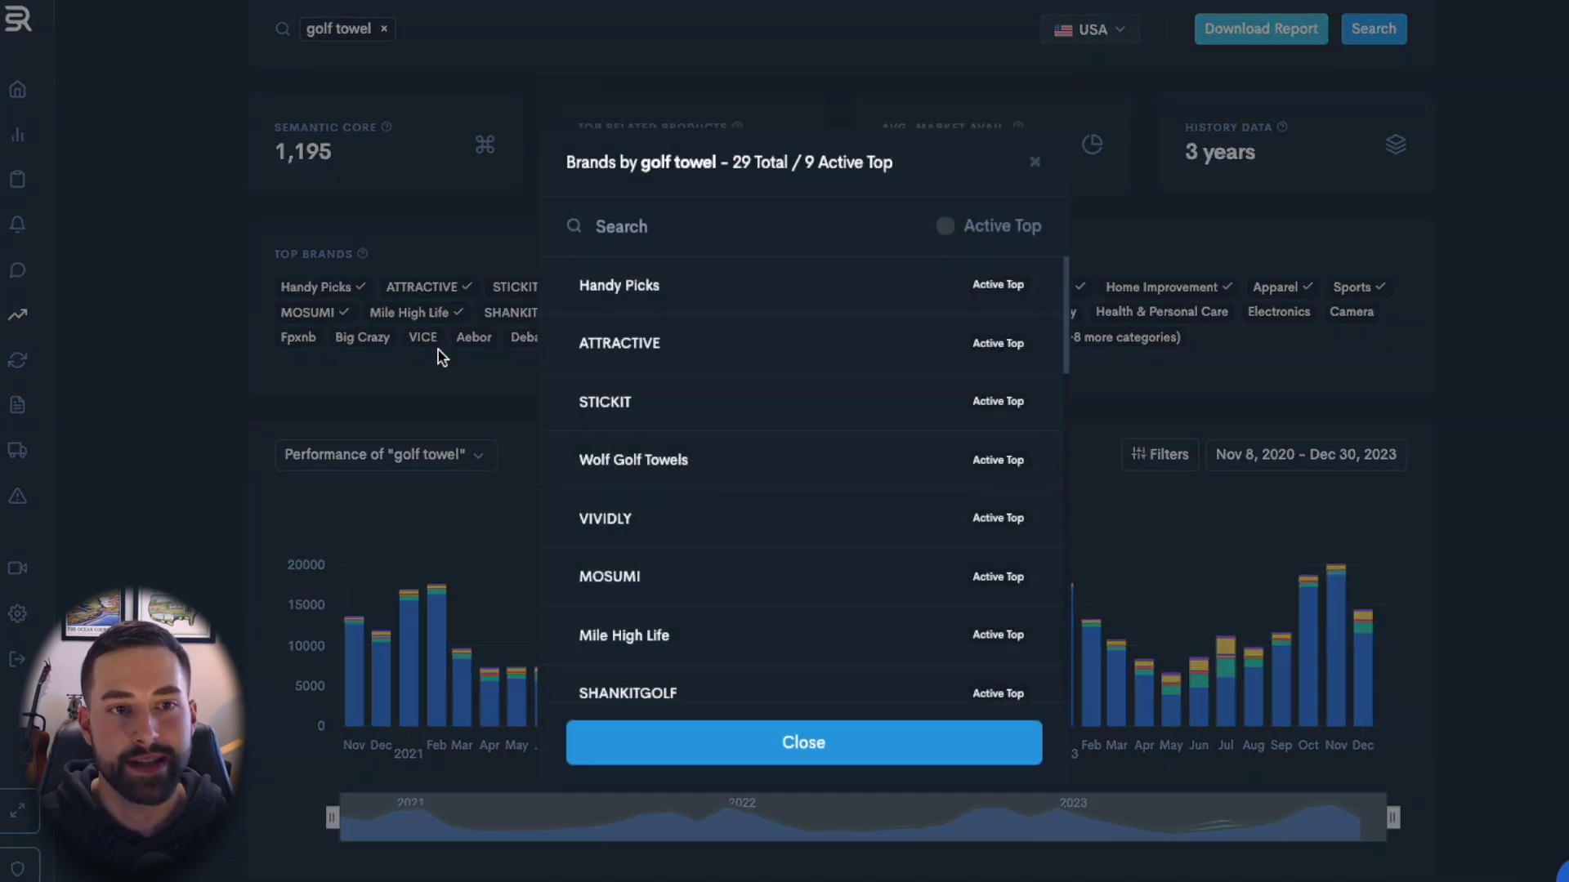
click(1023, 233)
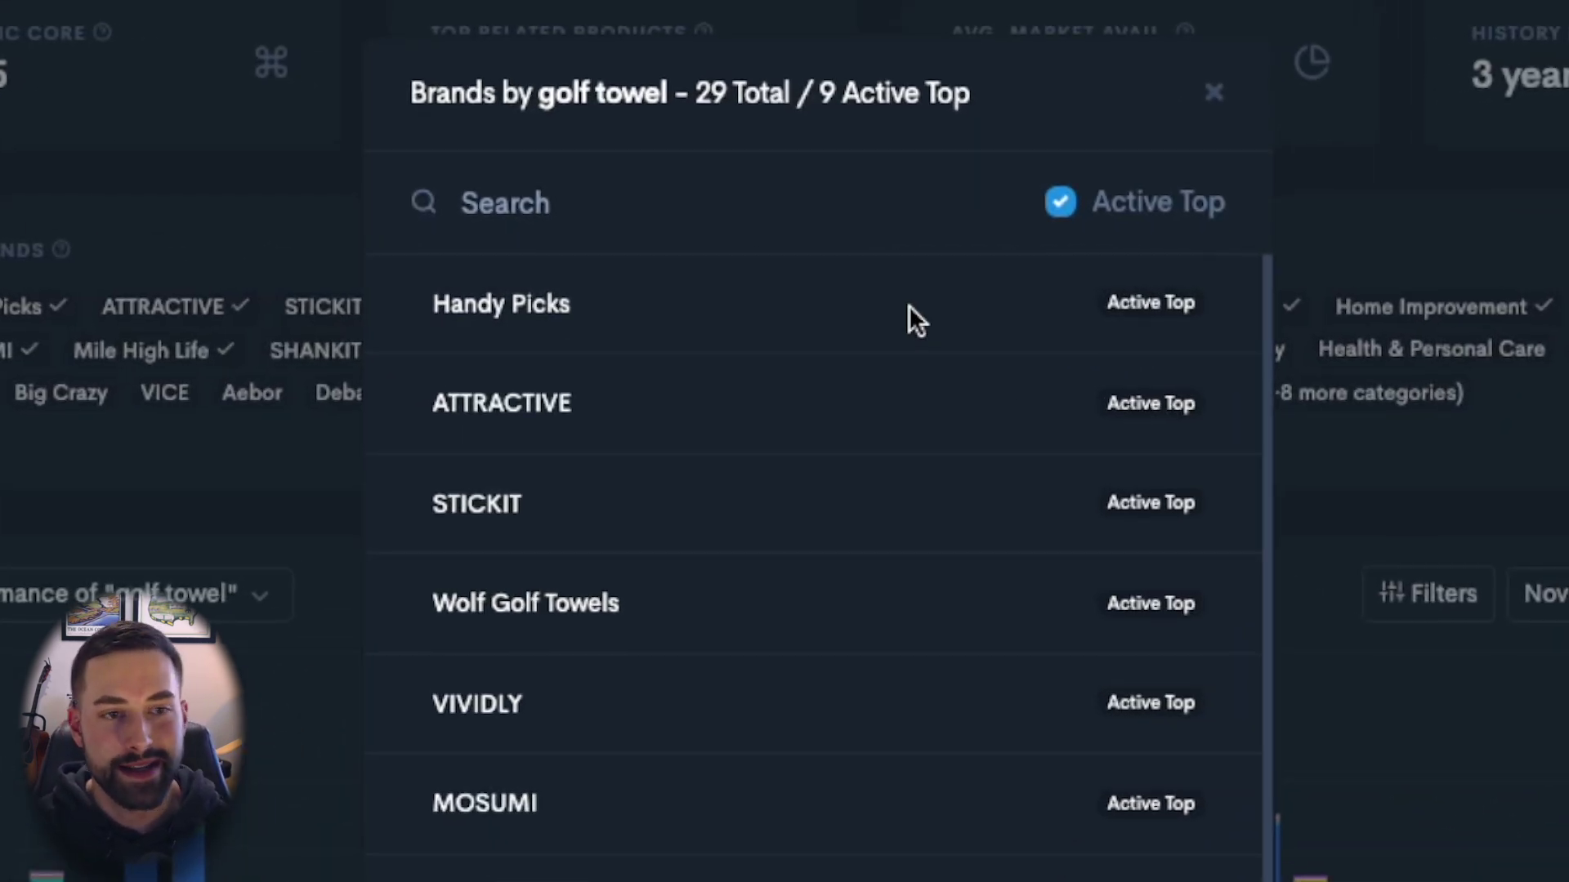
click(1214, 92)
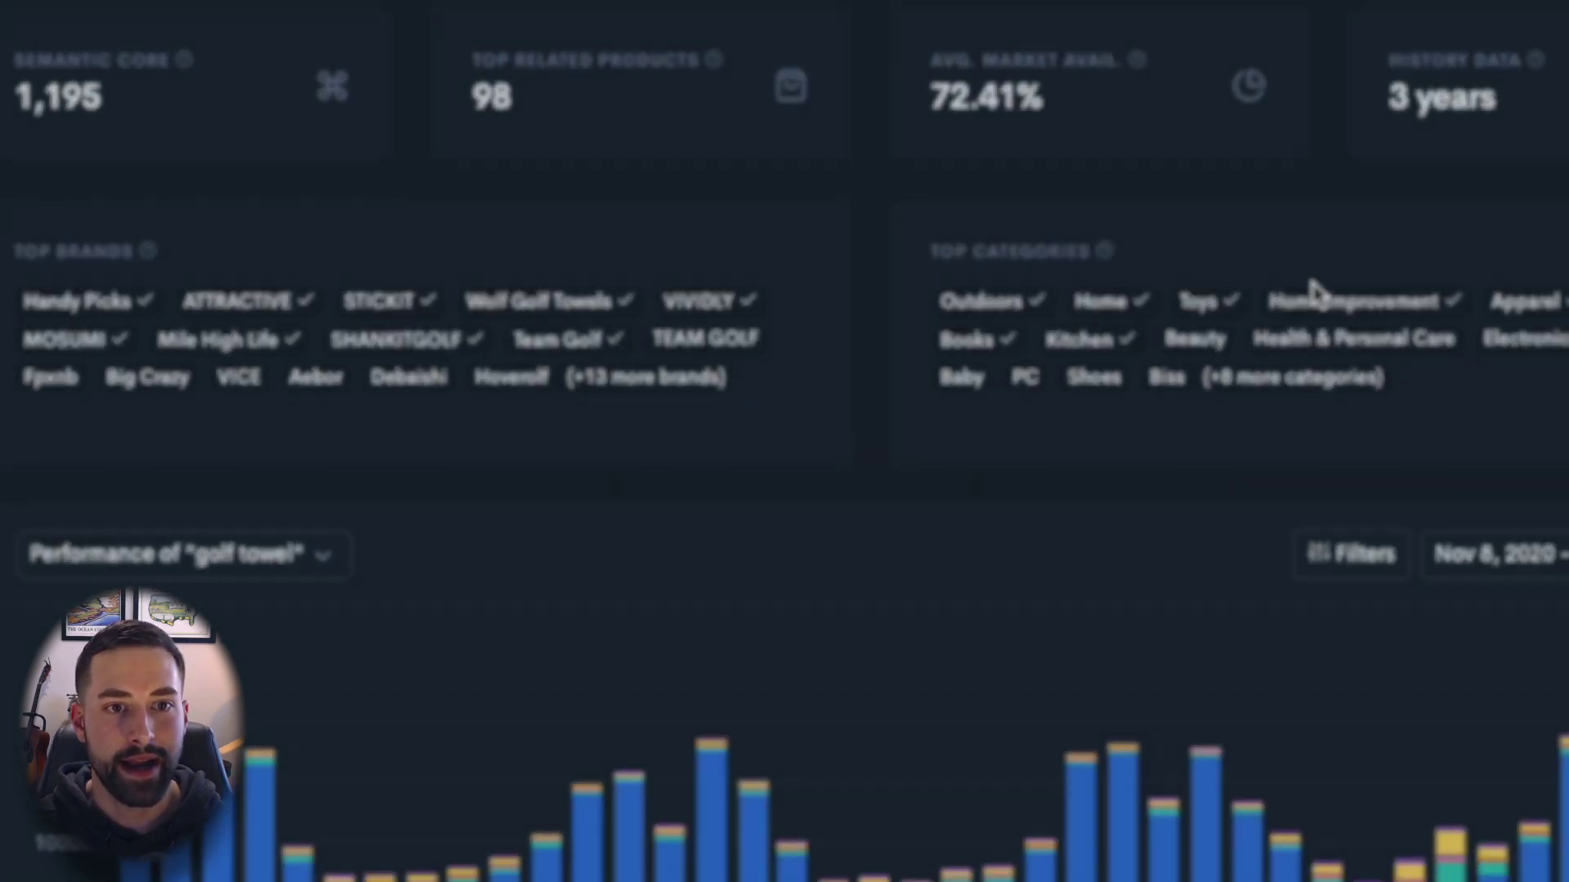
scroll(131, 253, down, 3)
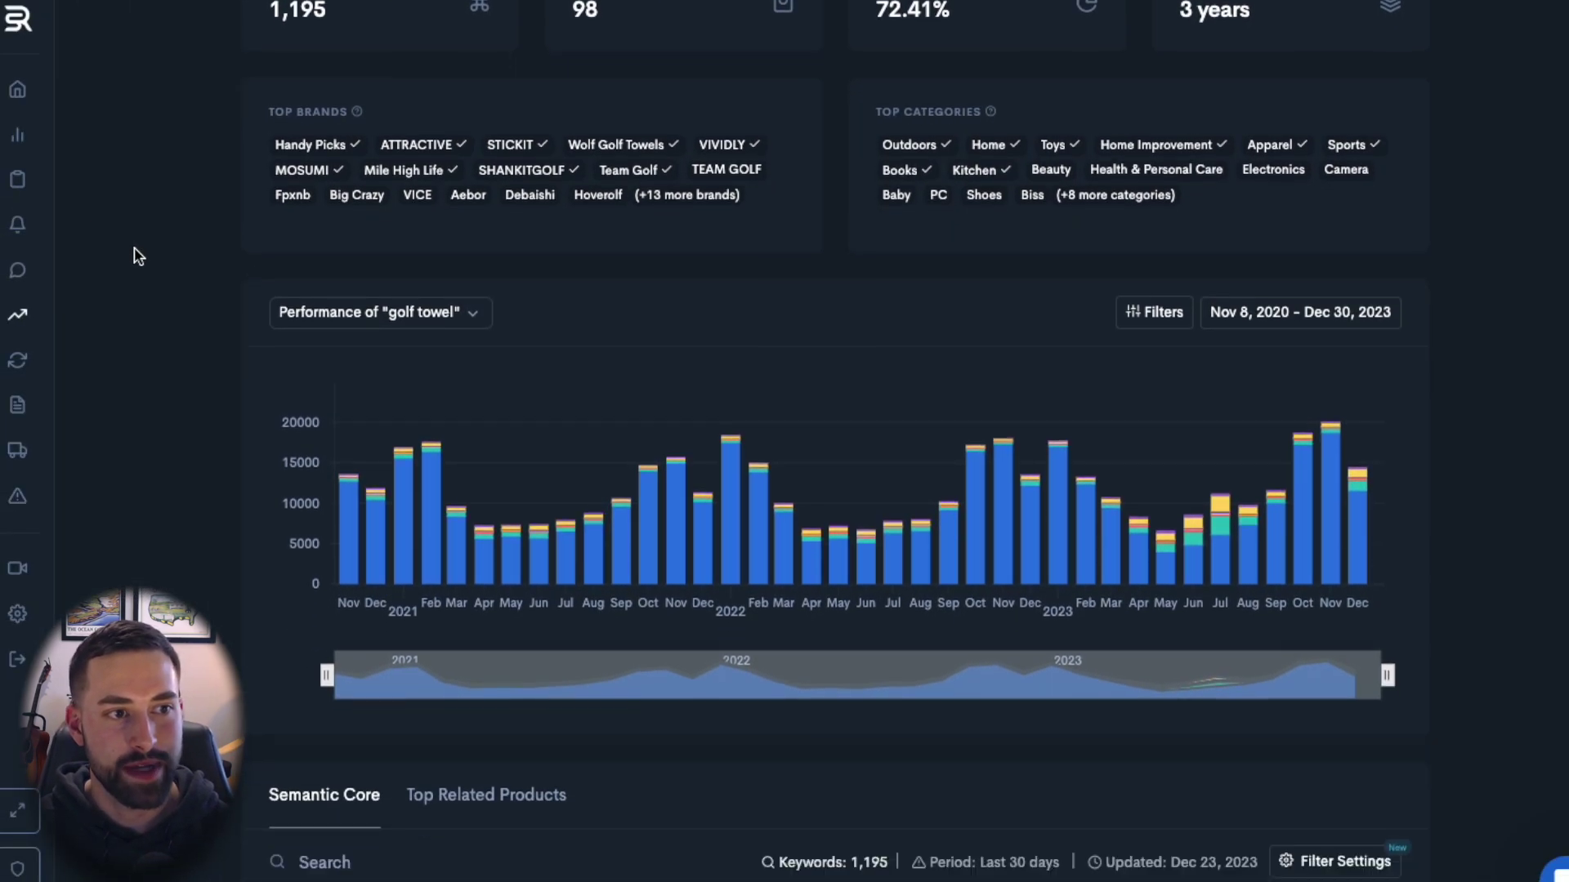
scroll(137, 255, down, 3)
scroll(137, 256, up, 2)
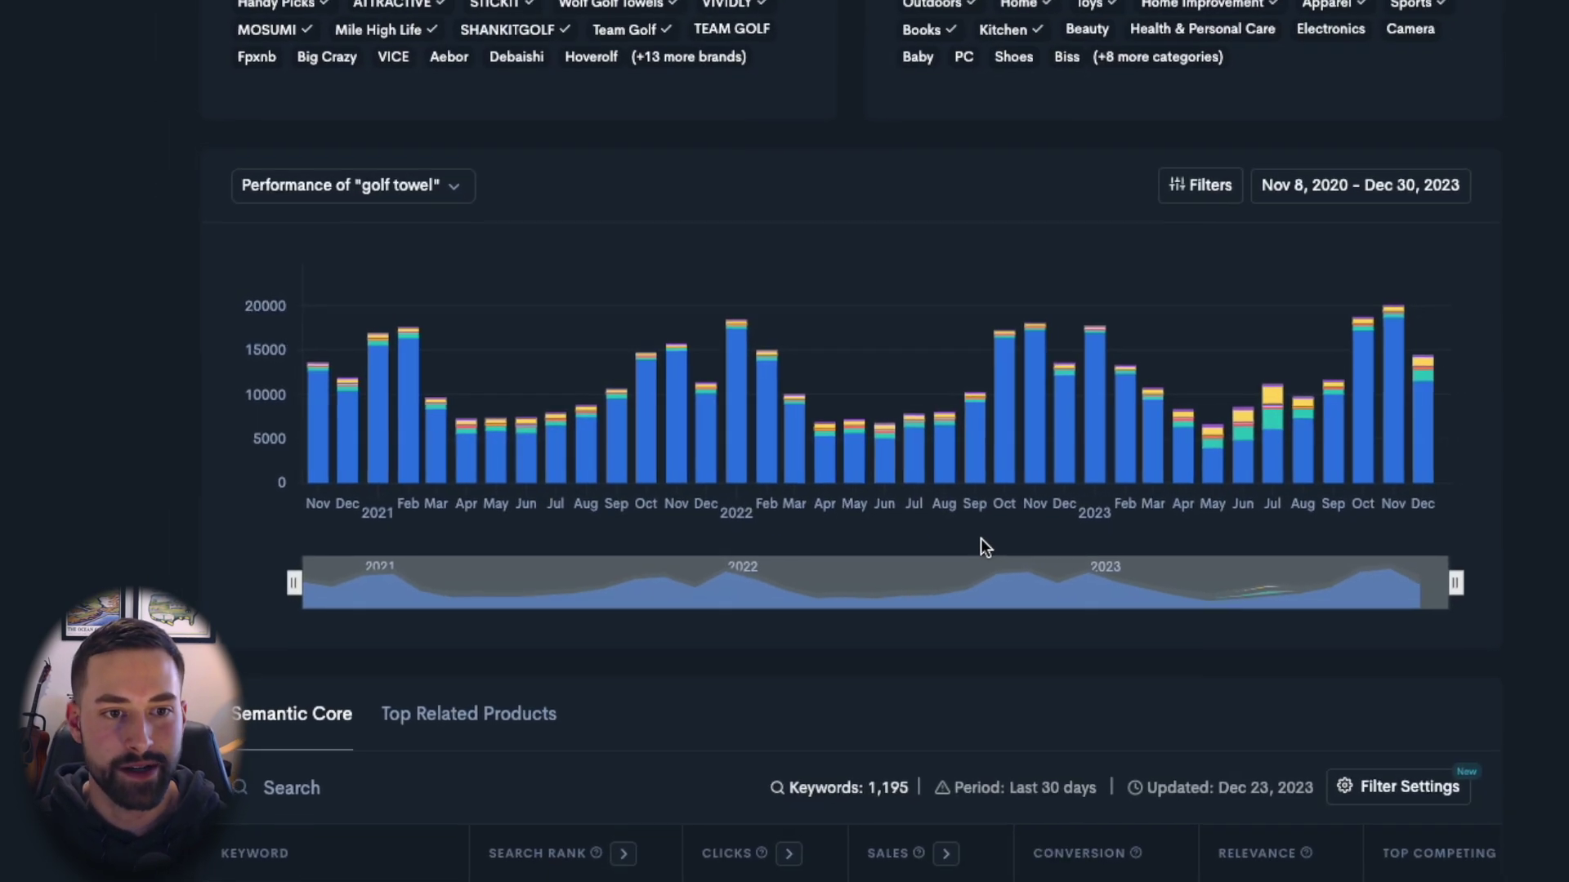
scroll(192, 495, down, 5)
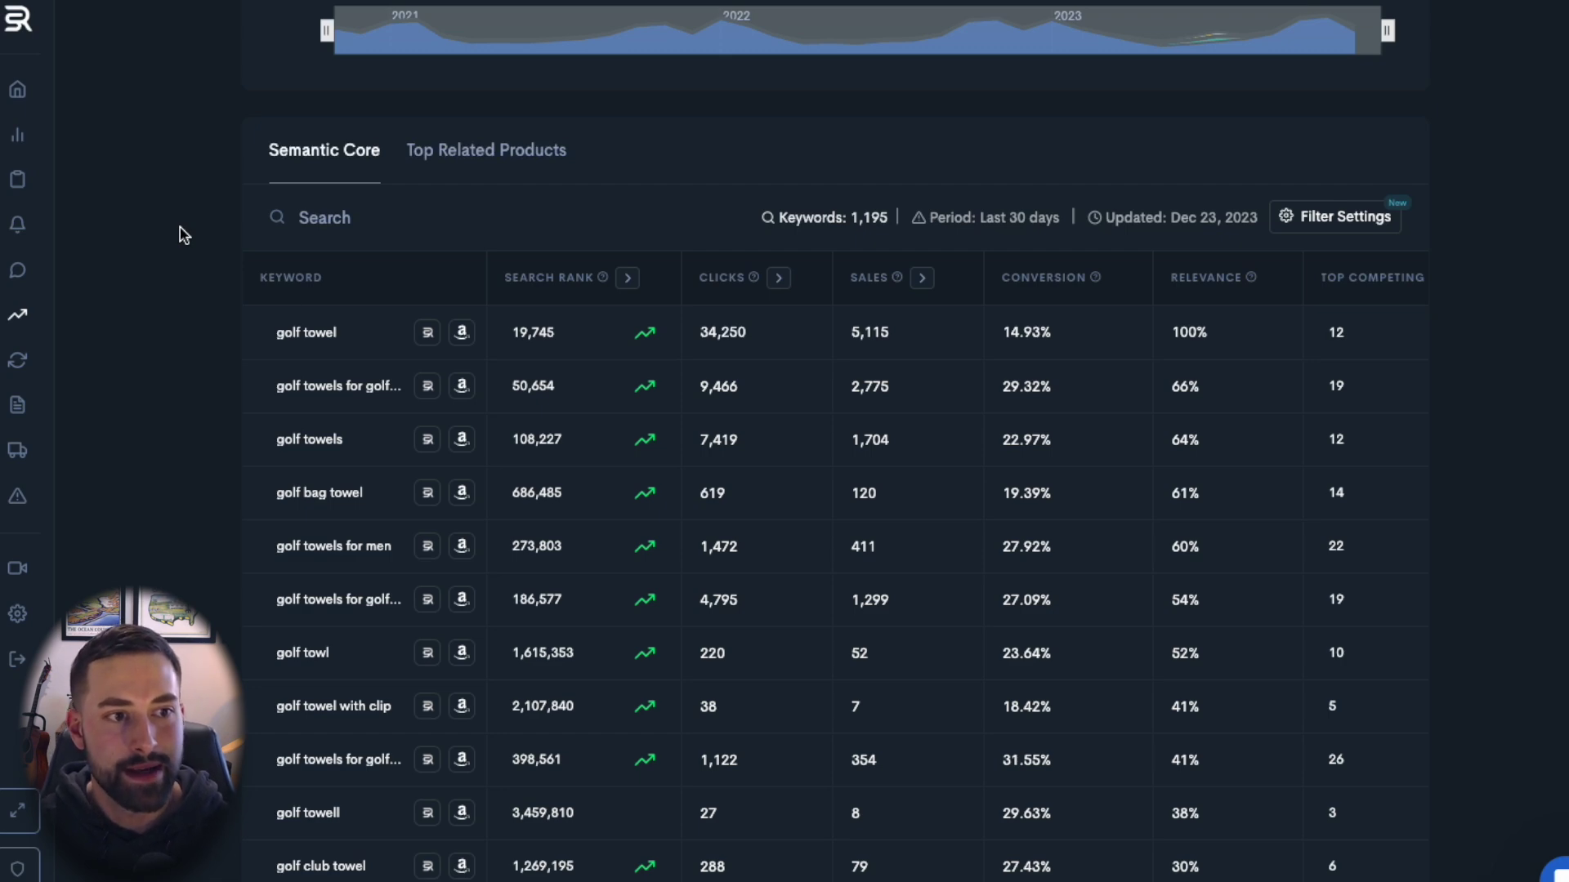
mouse_move(353, 288)
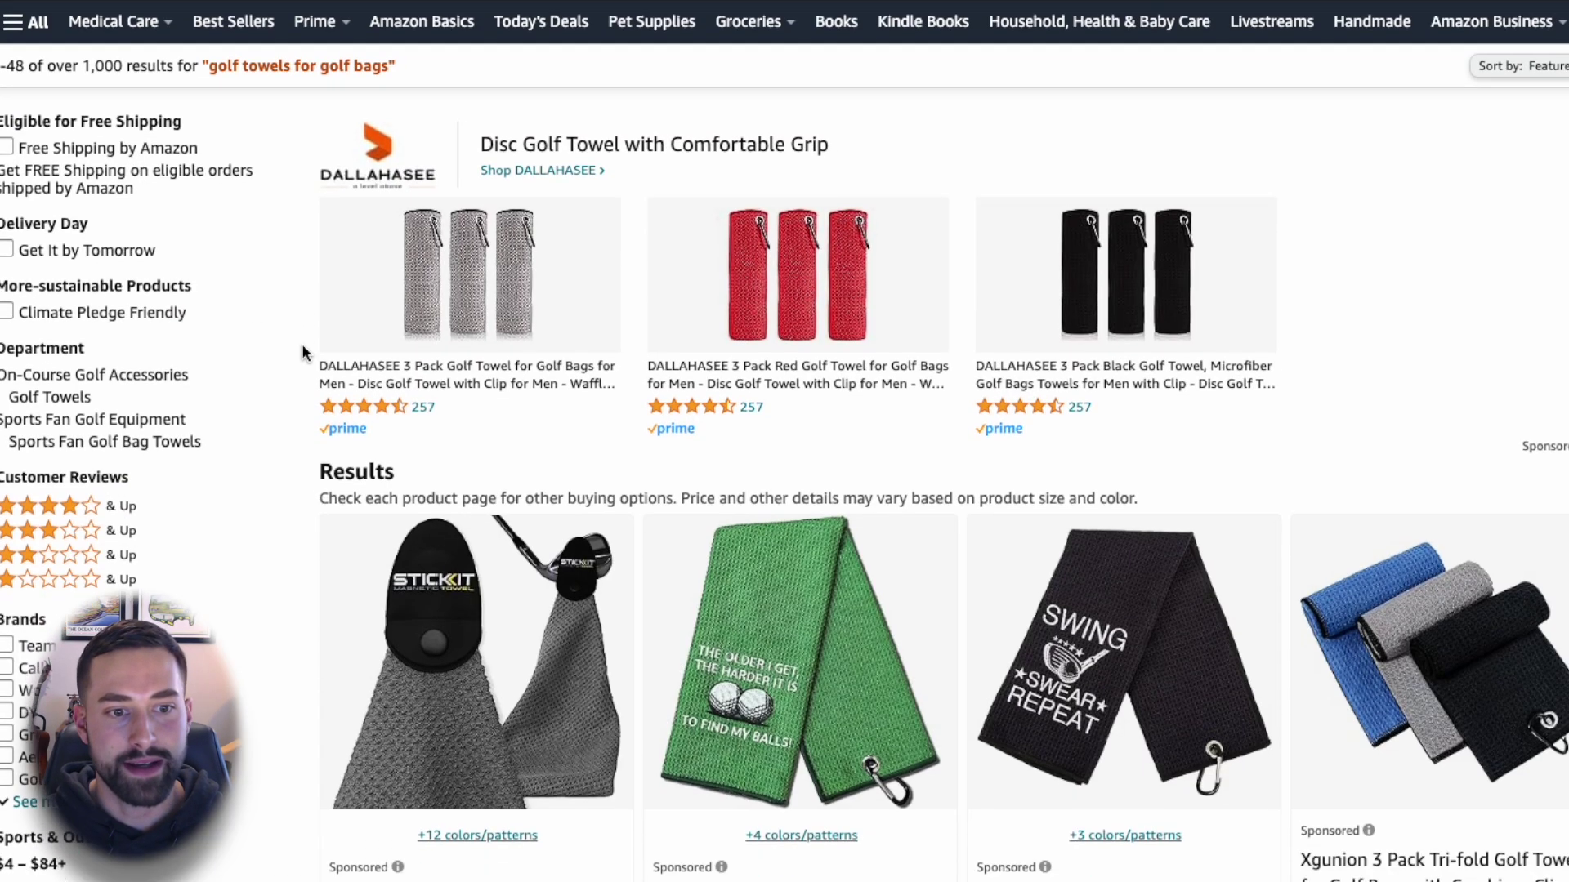
Step: Scroll through the Amazon search results for golf towels for golf bags
scroll(323, 352, down, 4)
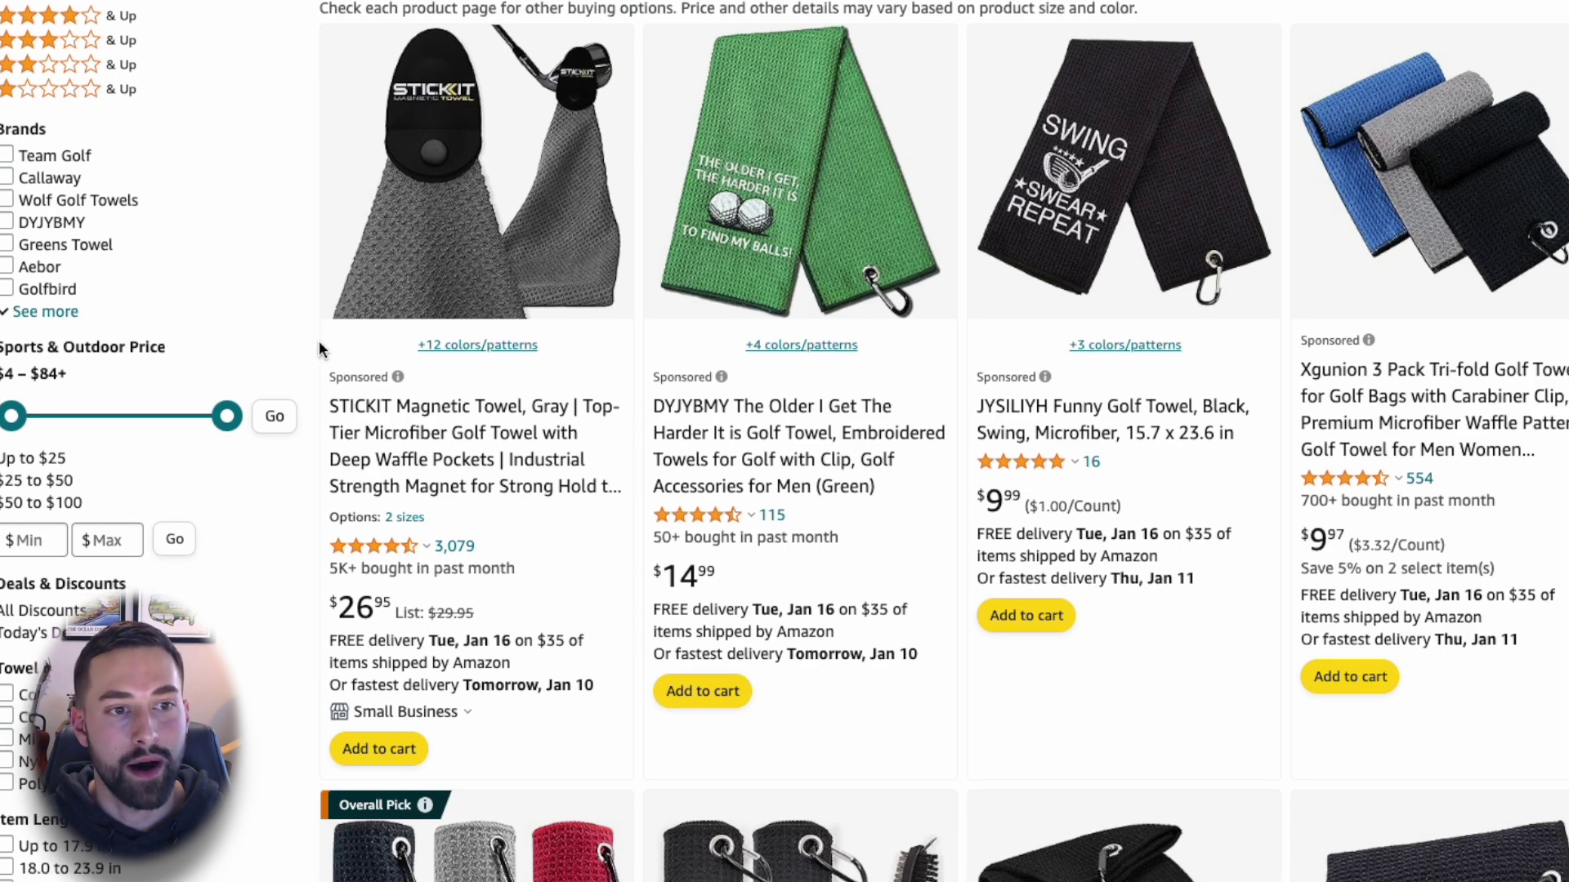
scroll(319, 340, down, 5)
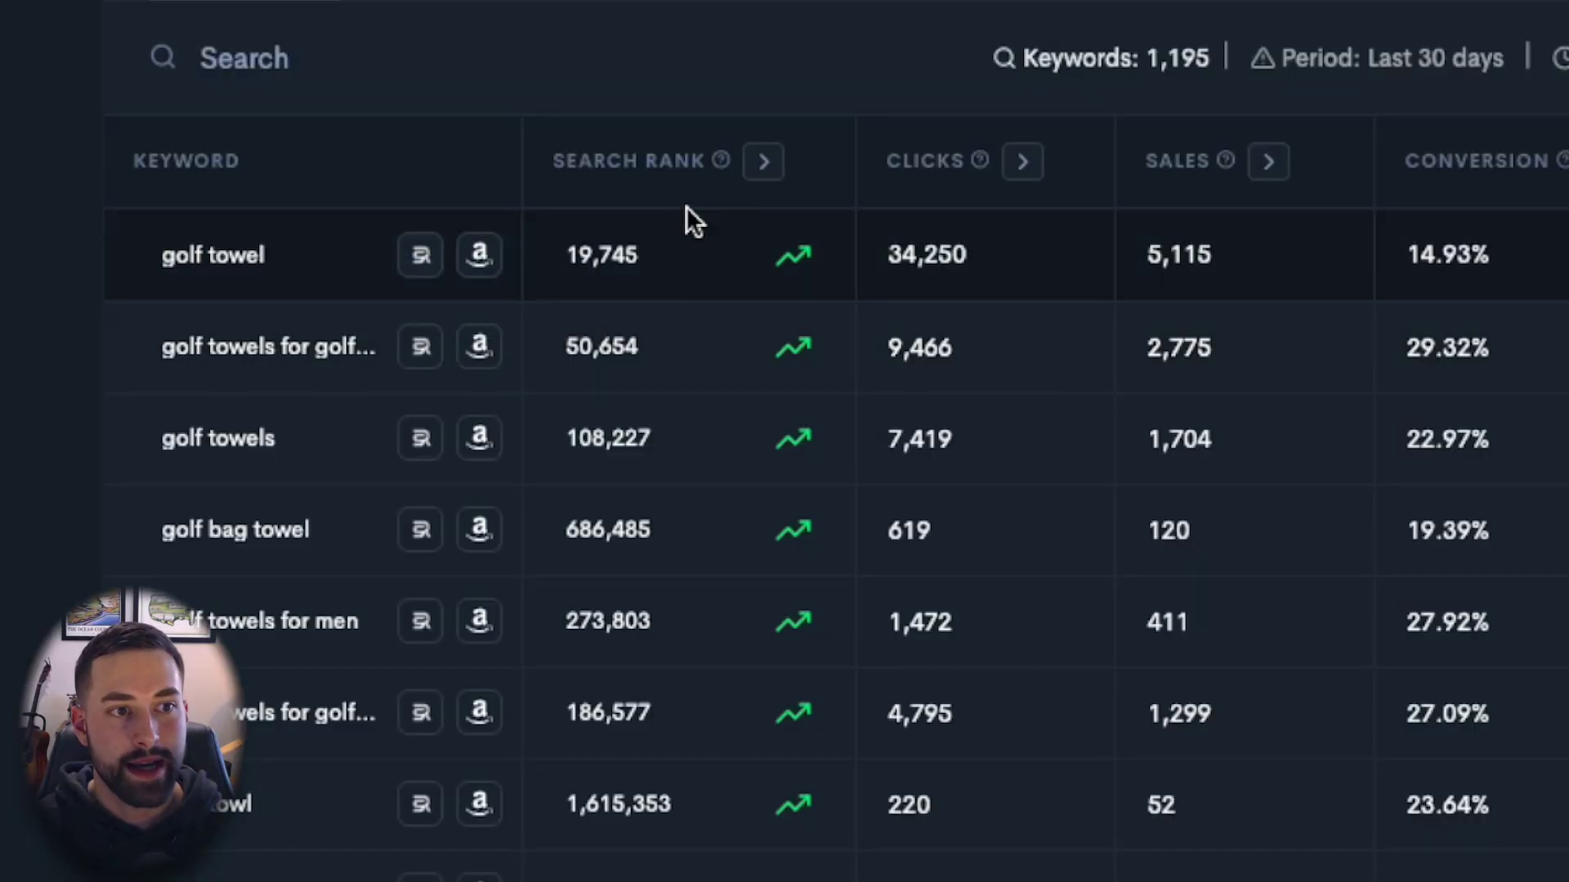
mouse_move(687, 189)
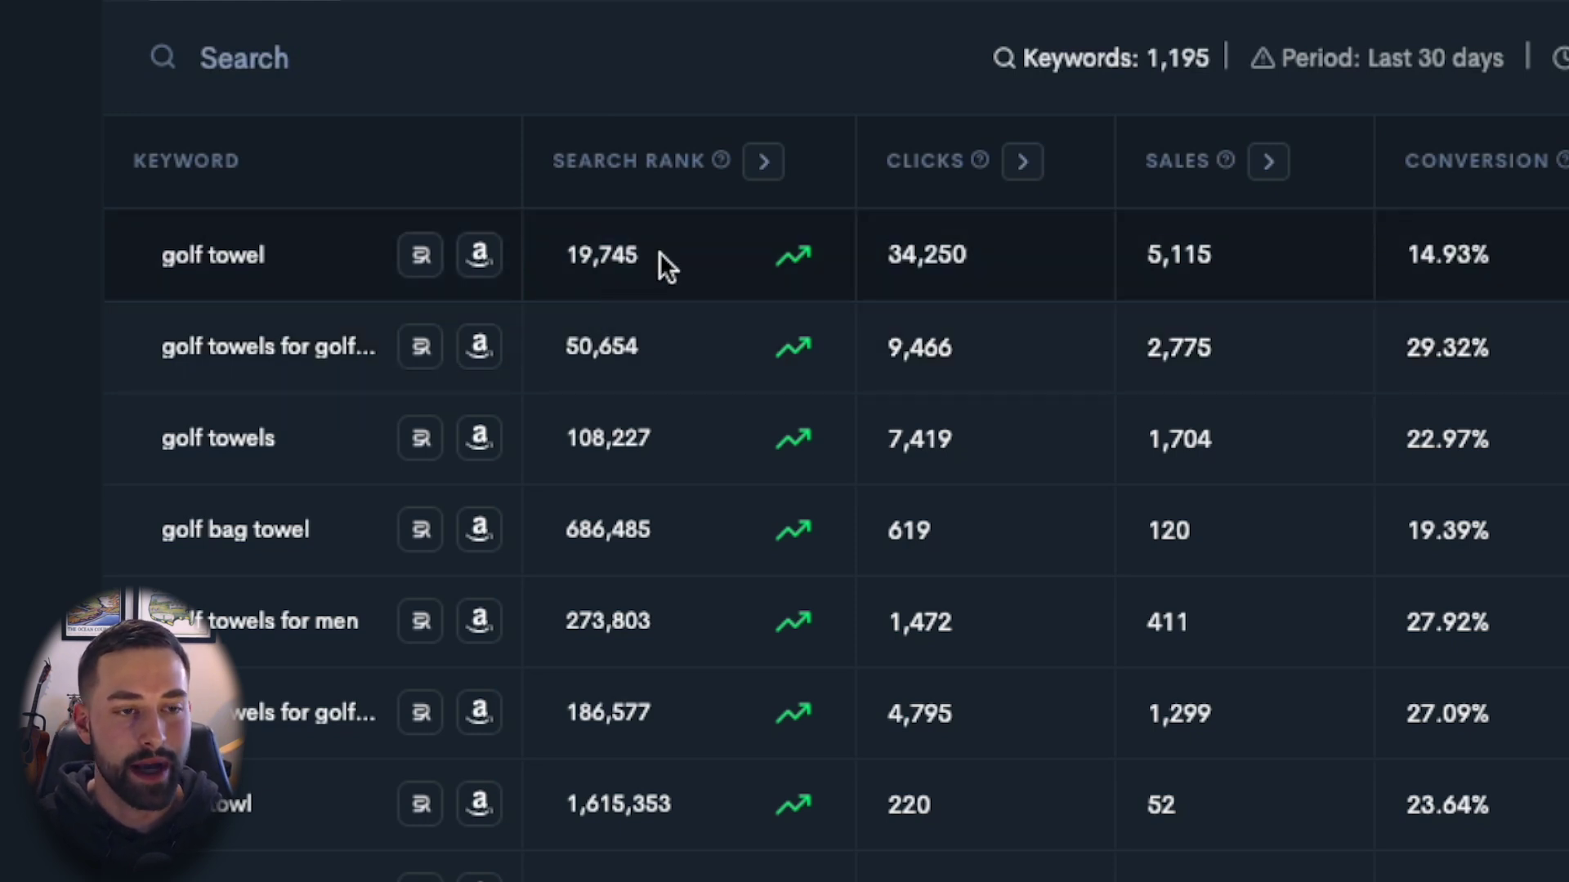
mouse_move(956, 184)
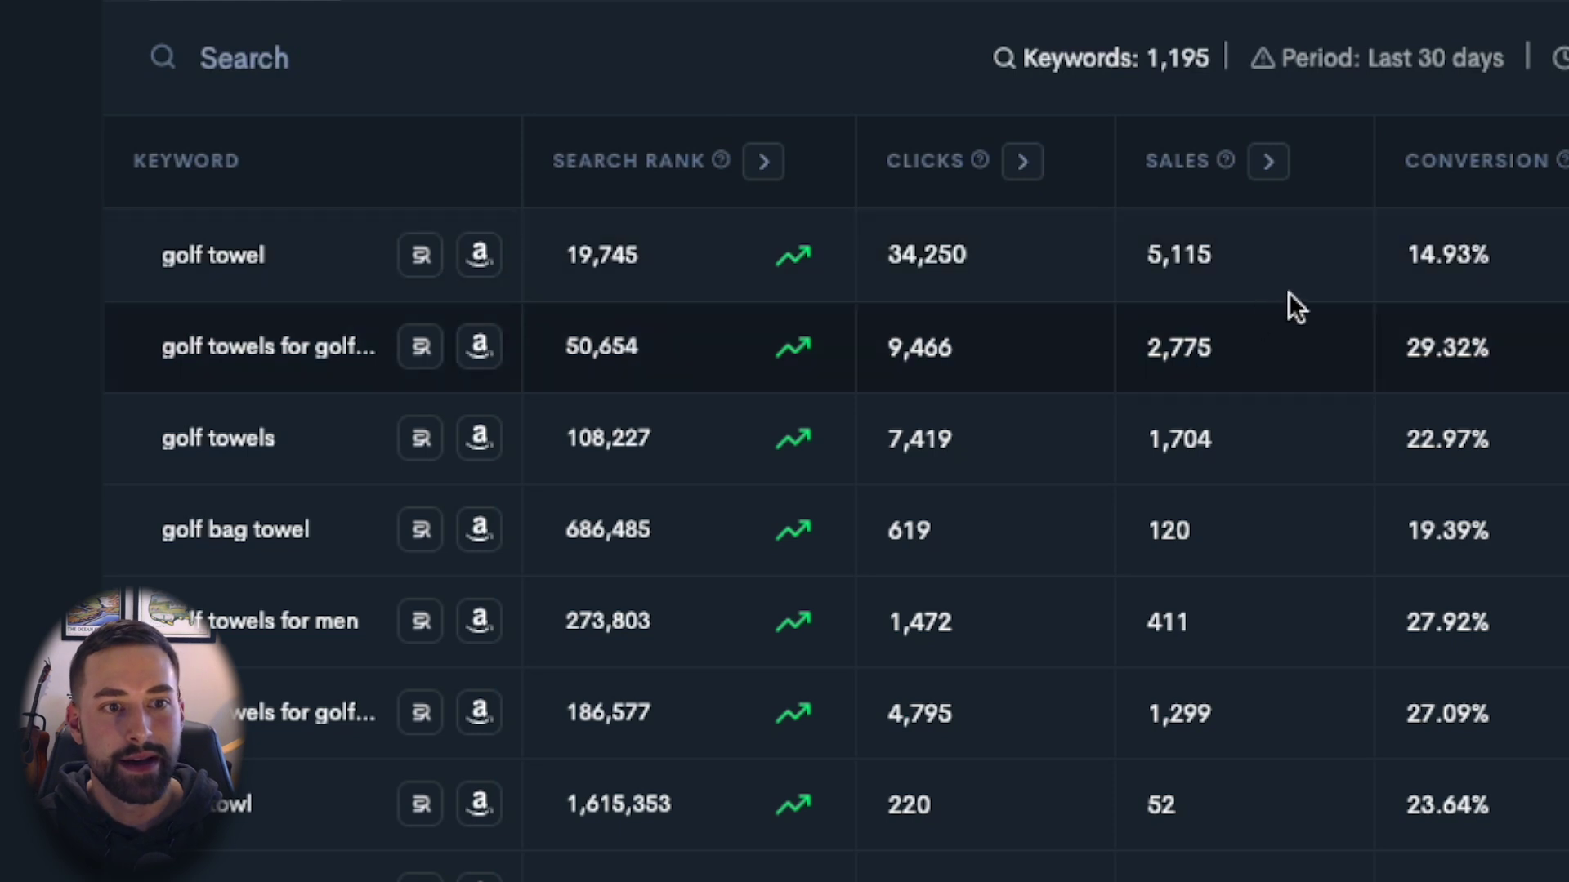
mouse_move(917, 206)
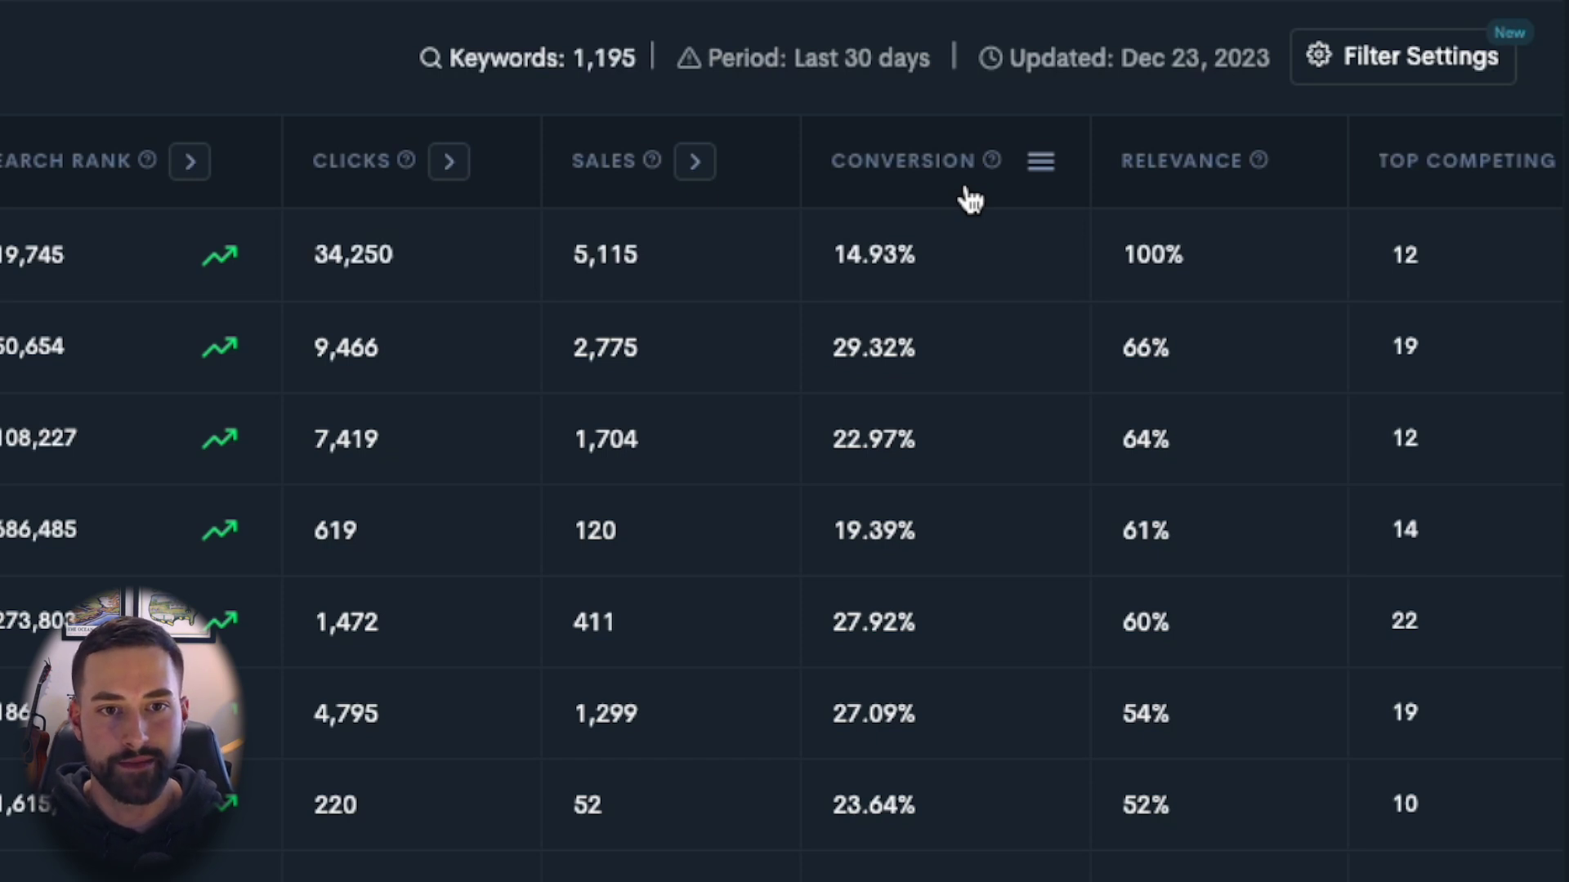
scroll(904, 305, right, 10)
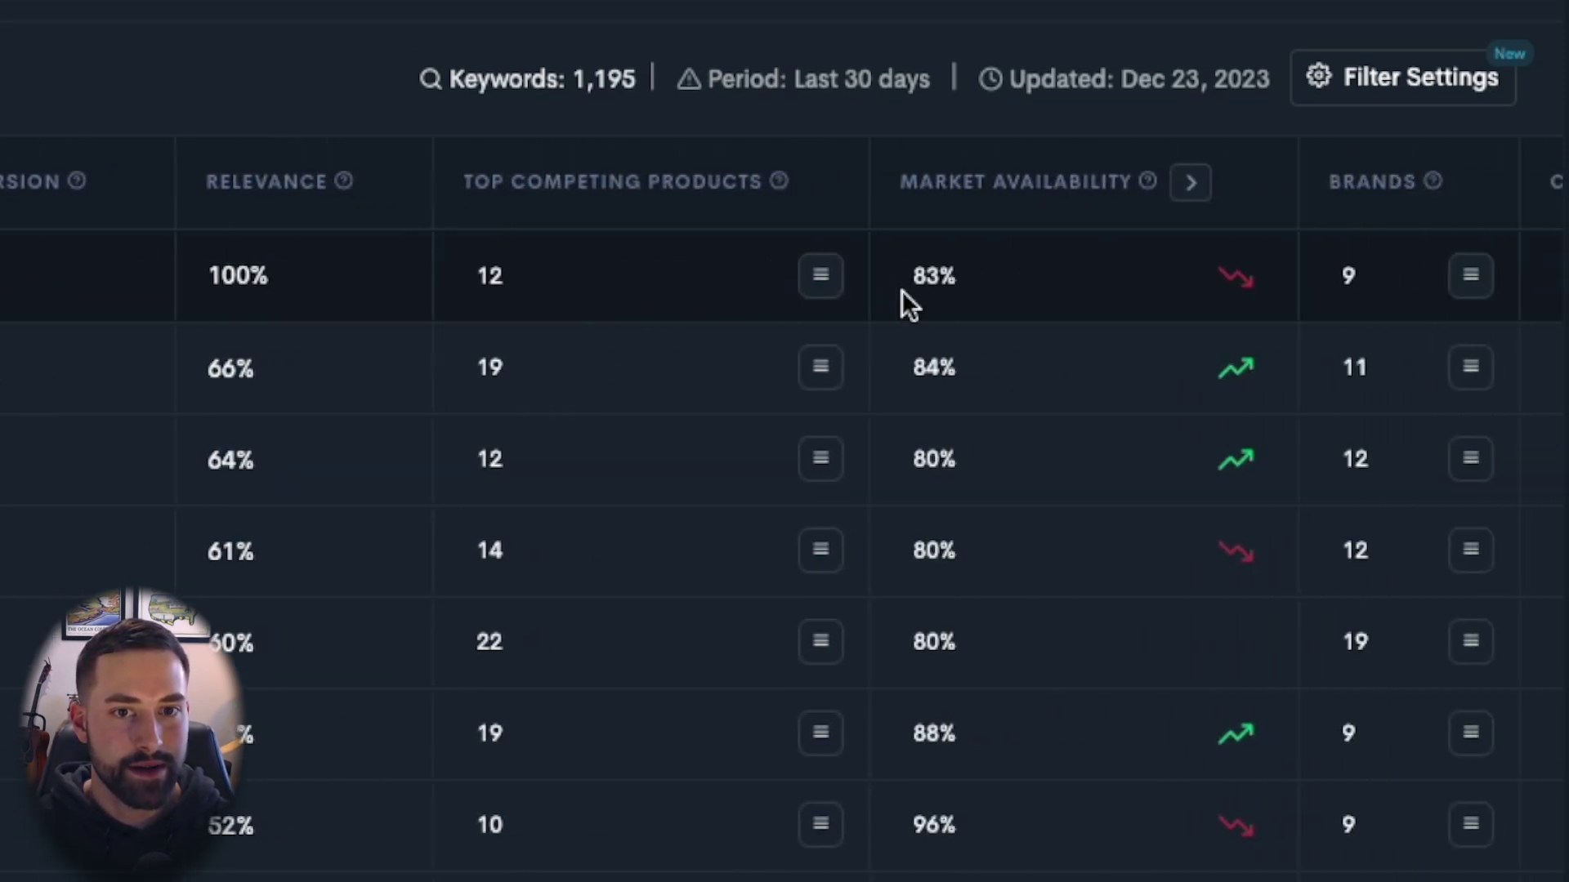
scroll(900, 294, left, 10)
mouse_move(648, 196)
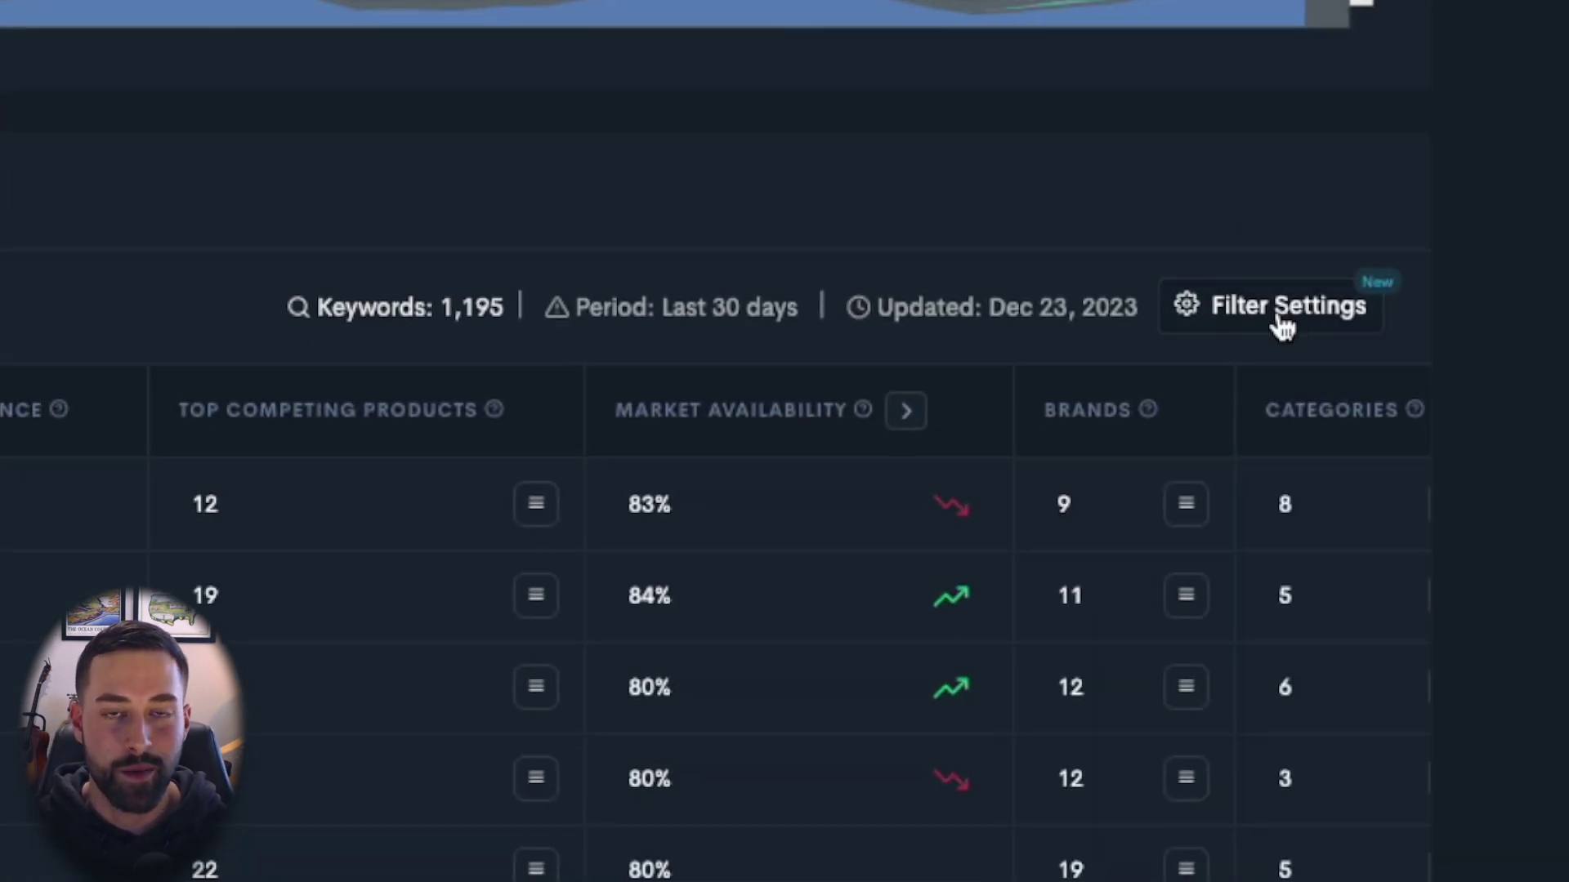
click(1283, 324)
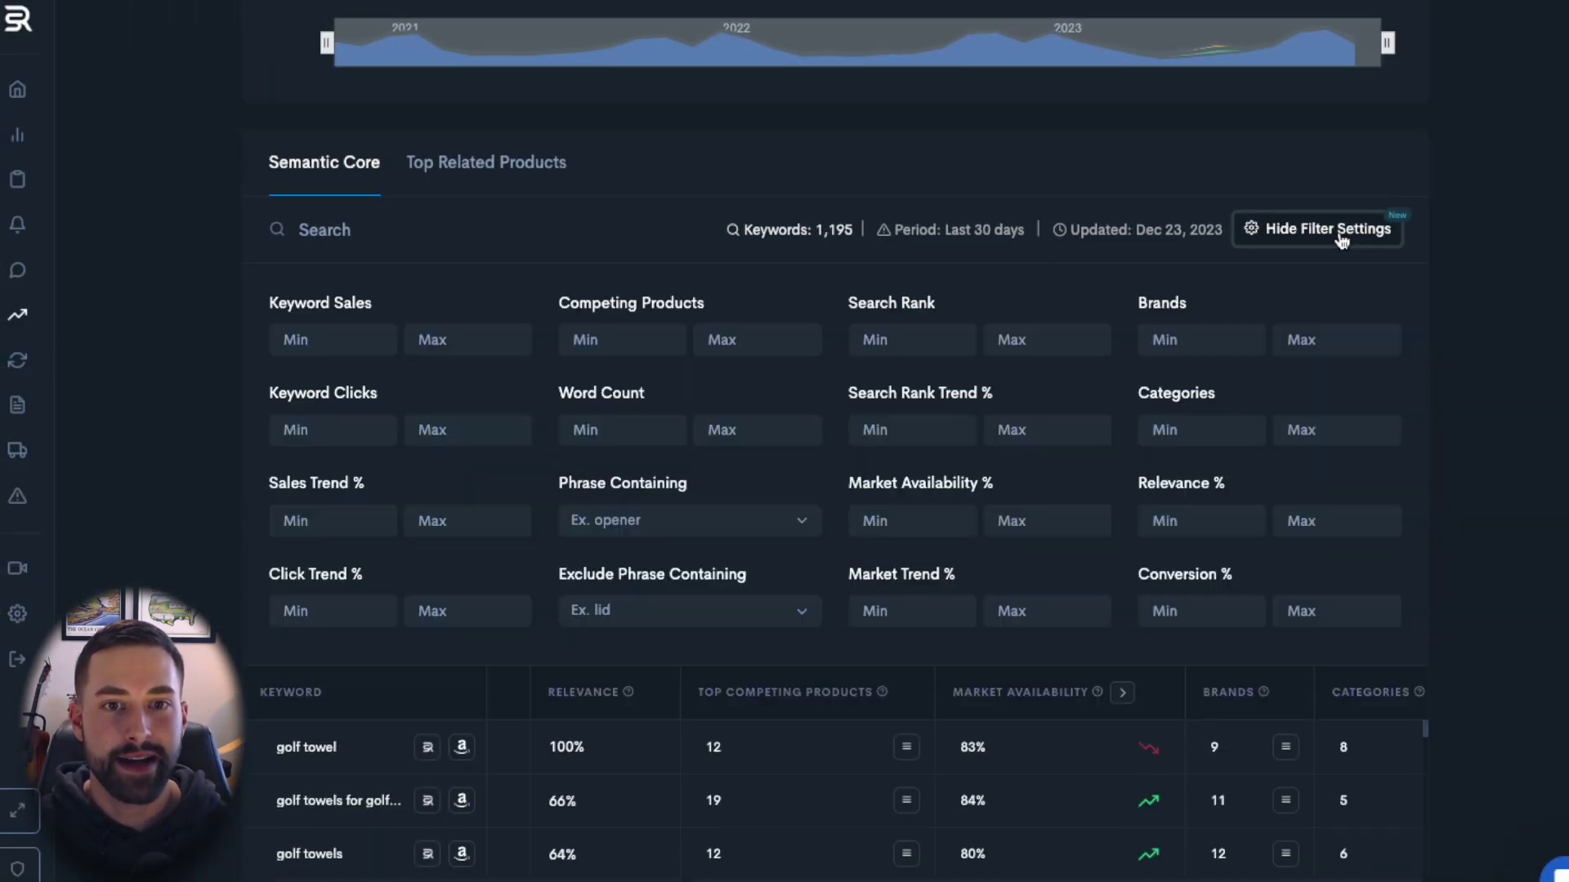
Step: Set the keyword filters to a Keyword Sales minimum of 250 and Conversion % minimum of 15
scroll(1473, 346, down, 1)
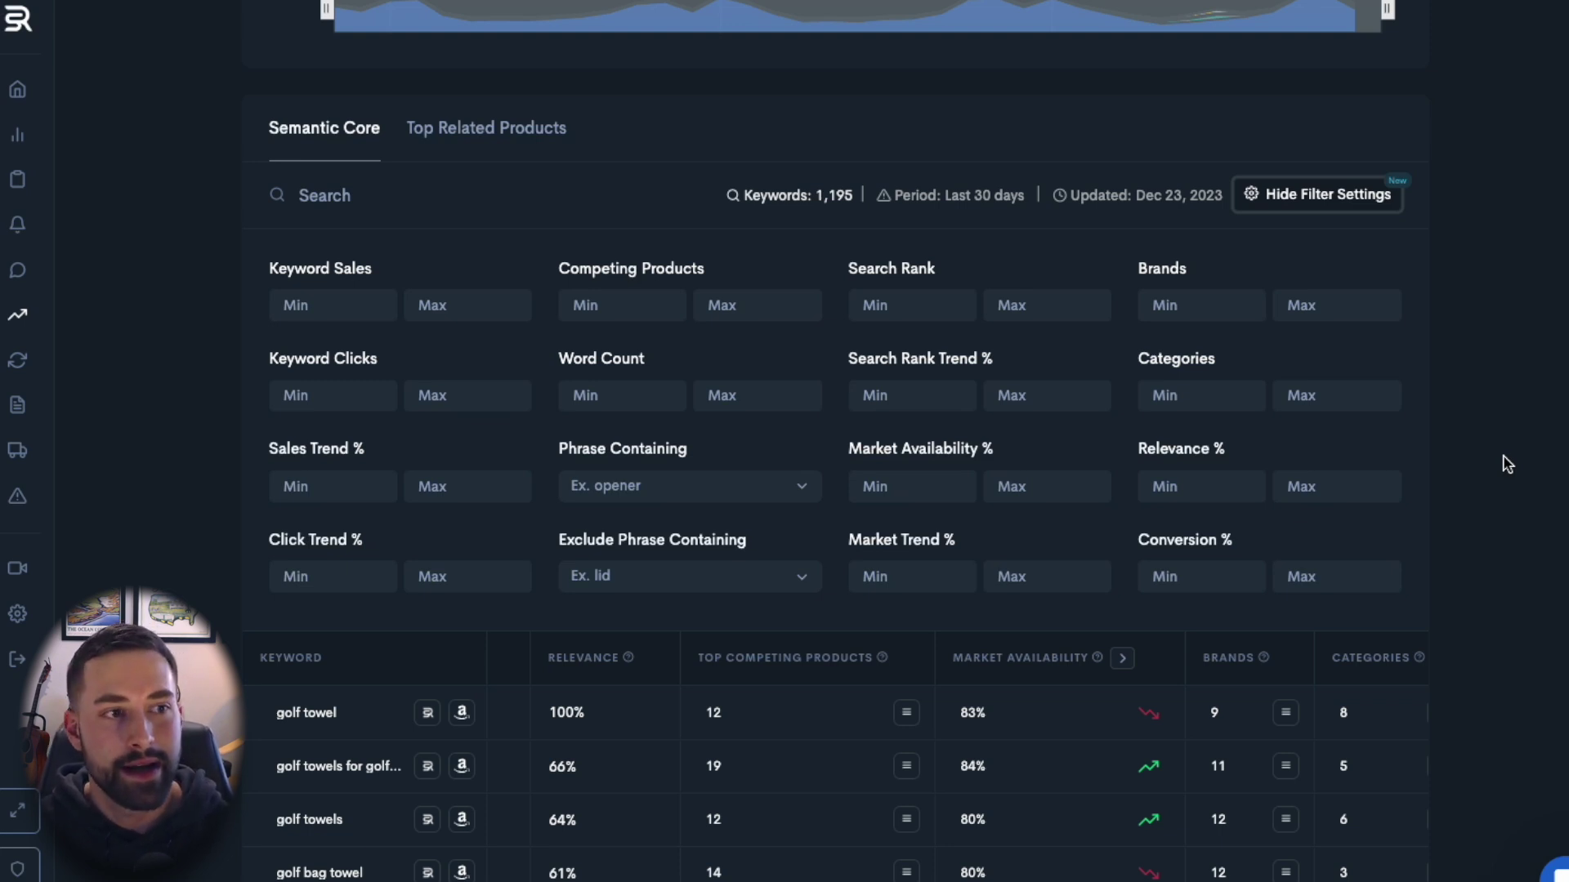
click(340, 307)
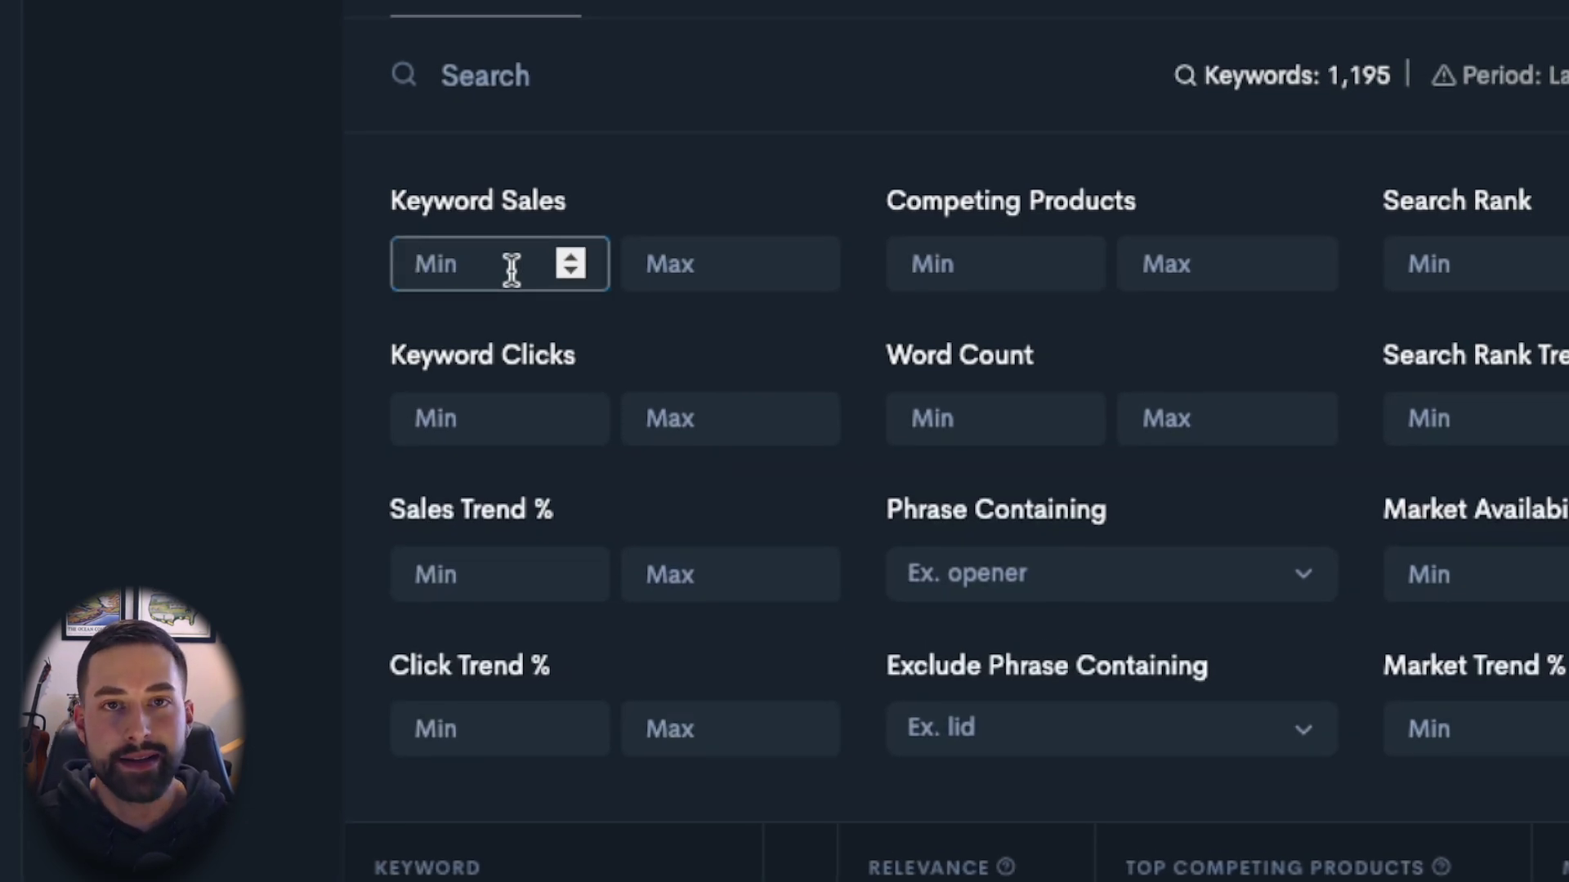
text(250)
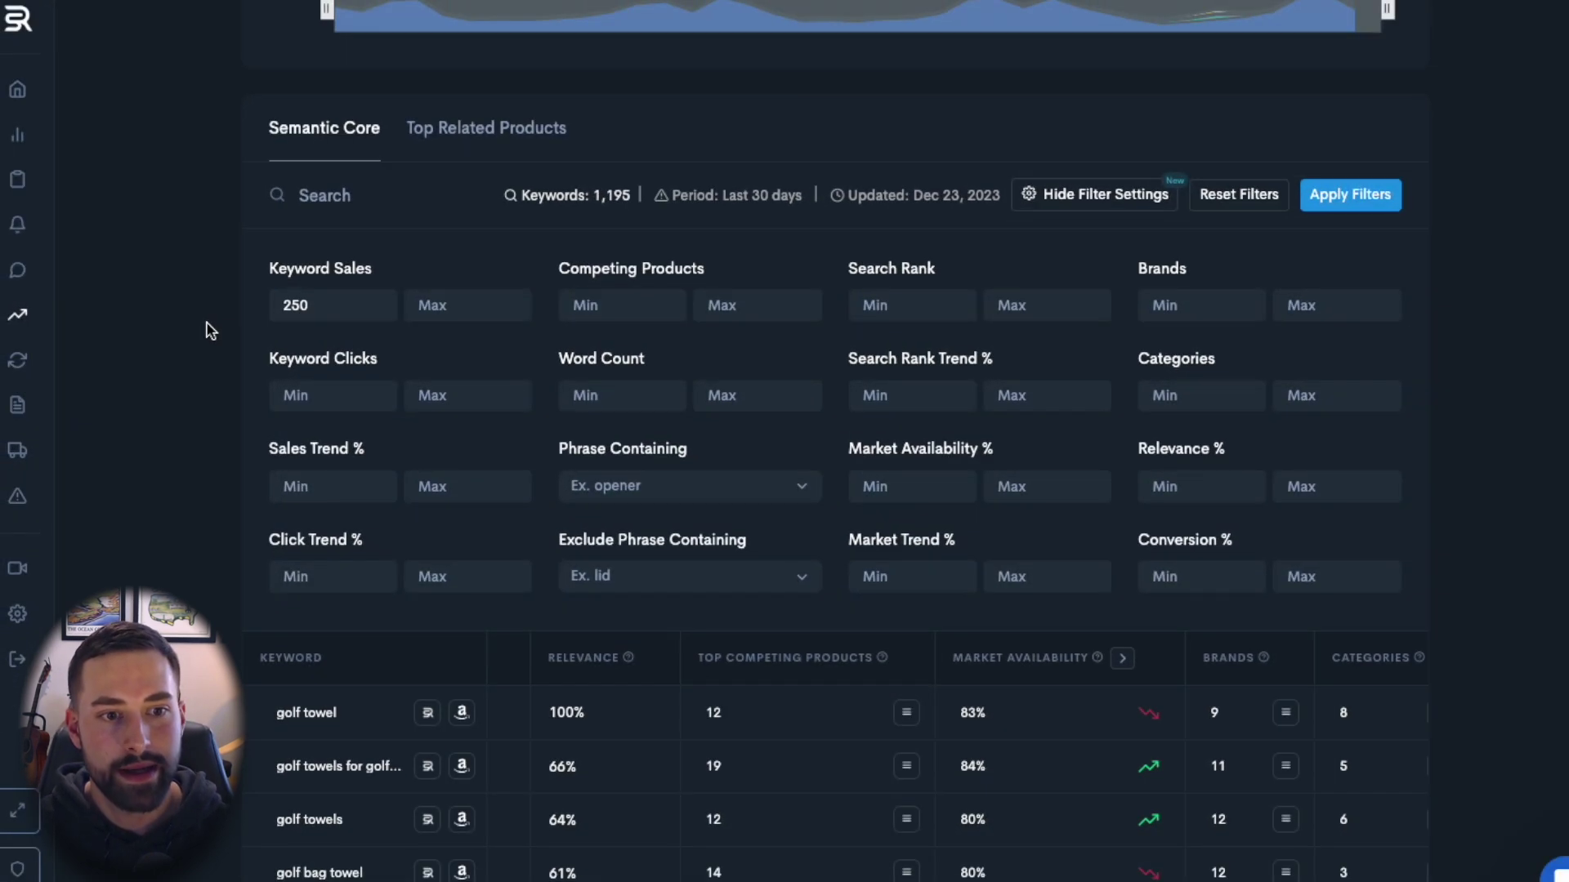
click(1191, 573)
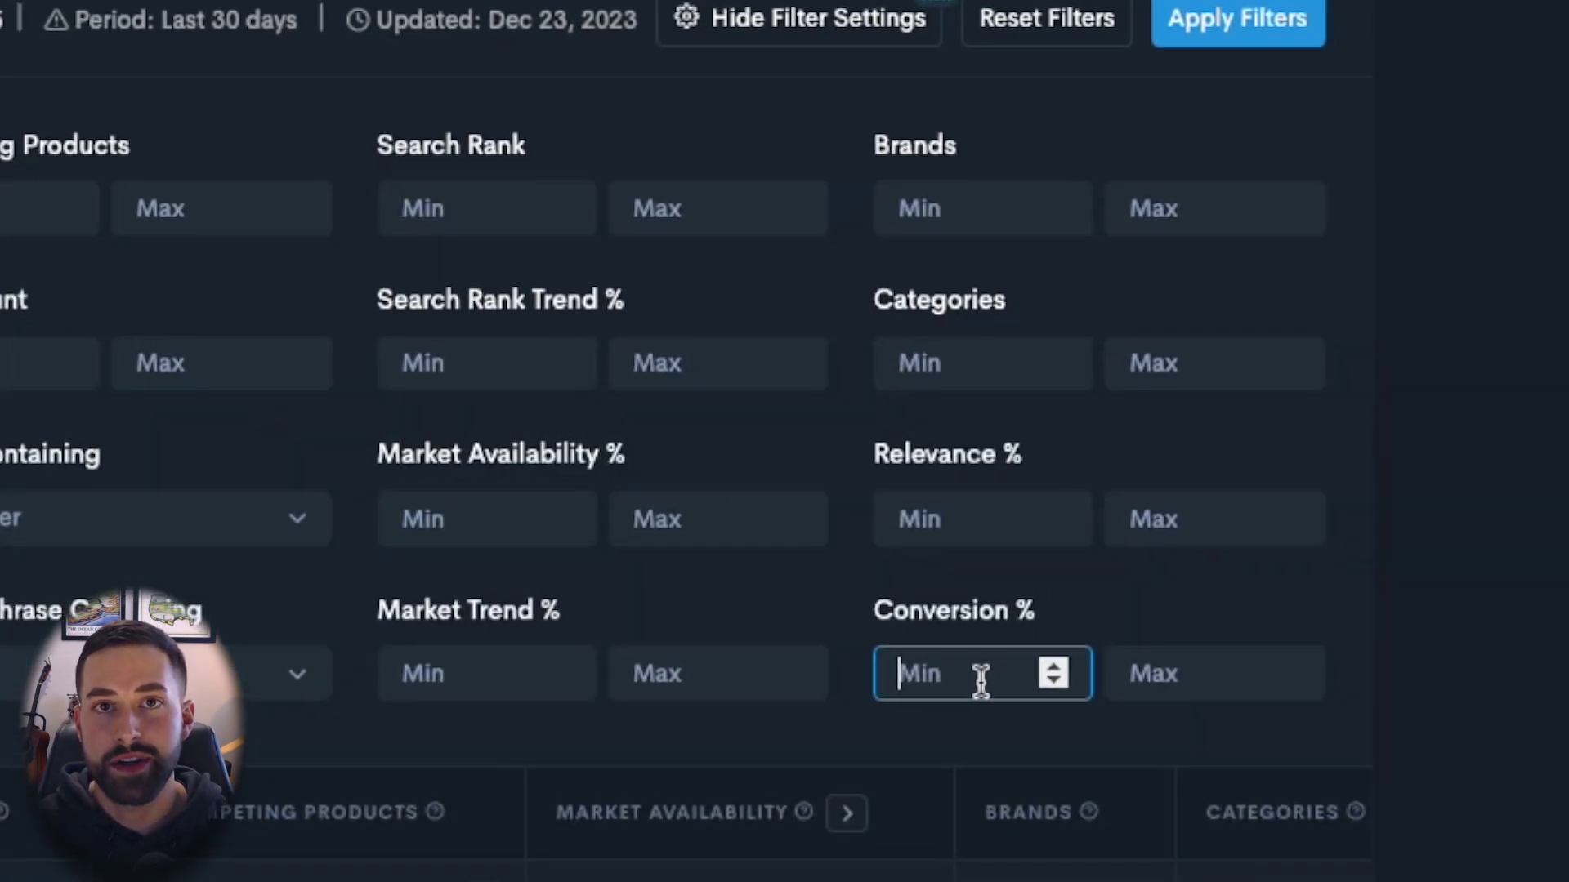
text(15)
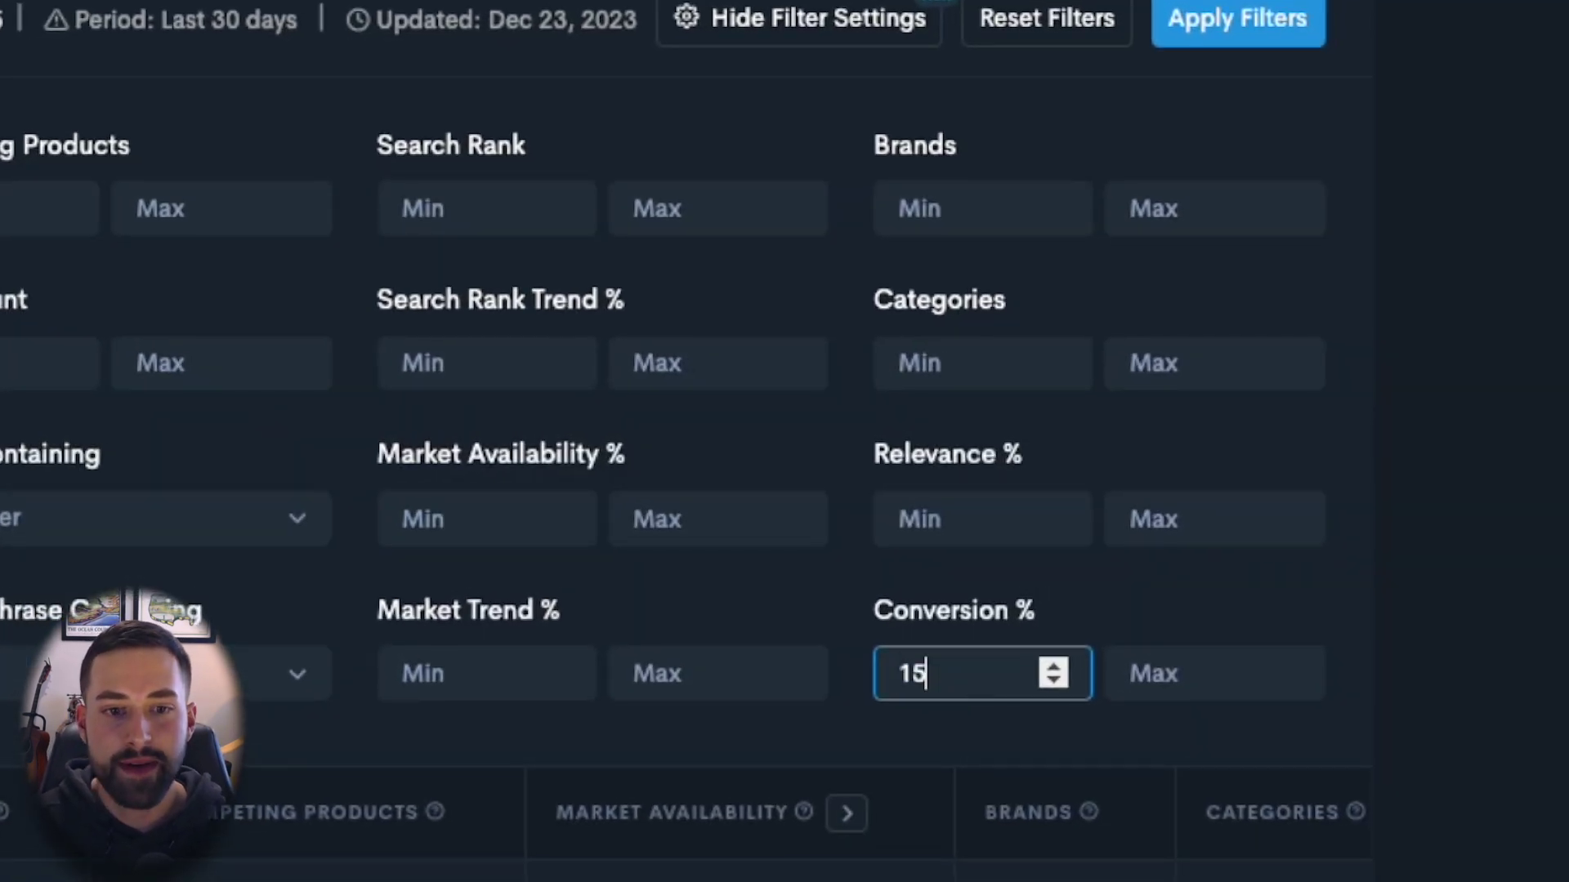
click(1475, 657)
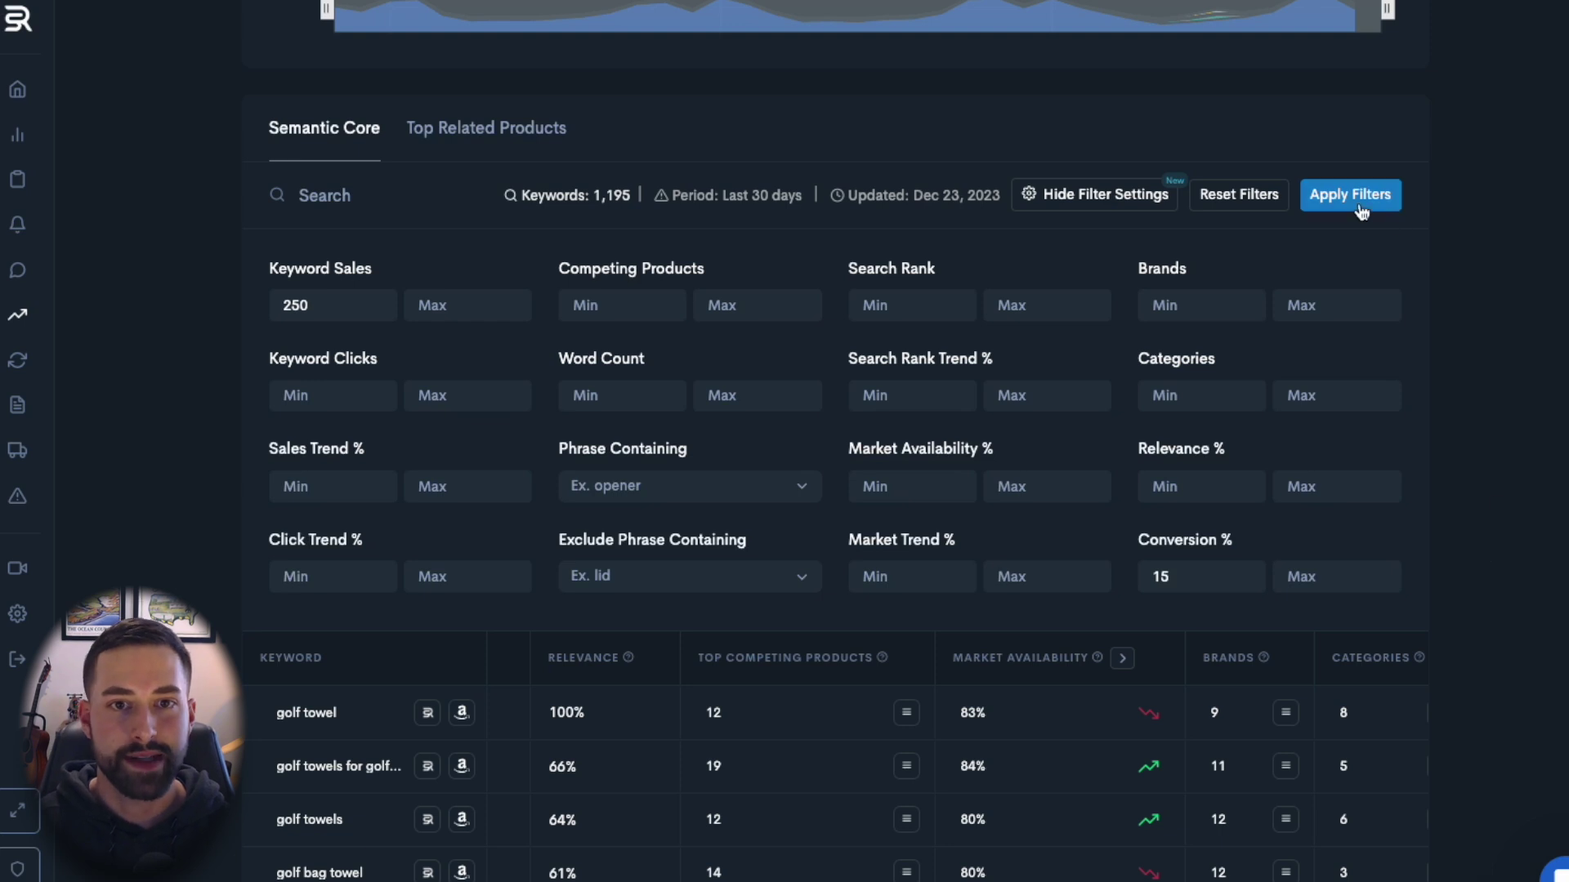
Step: Apply the sales and conversion filters and review the table, now 80 of 1,195 keywords
click(1349, 200)
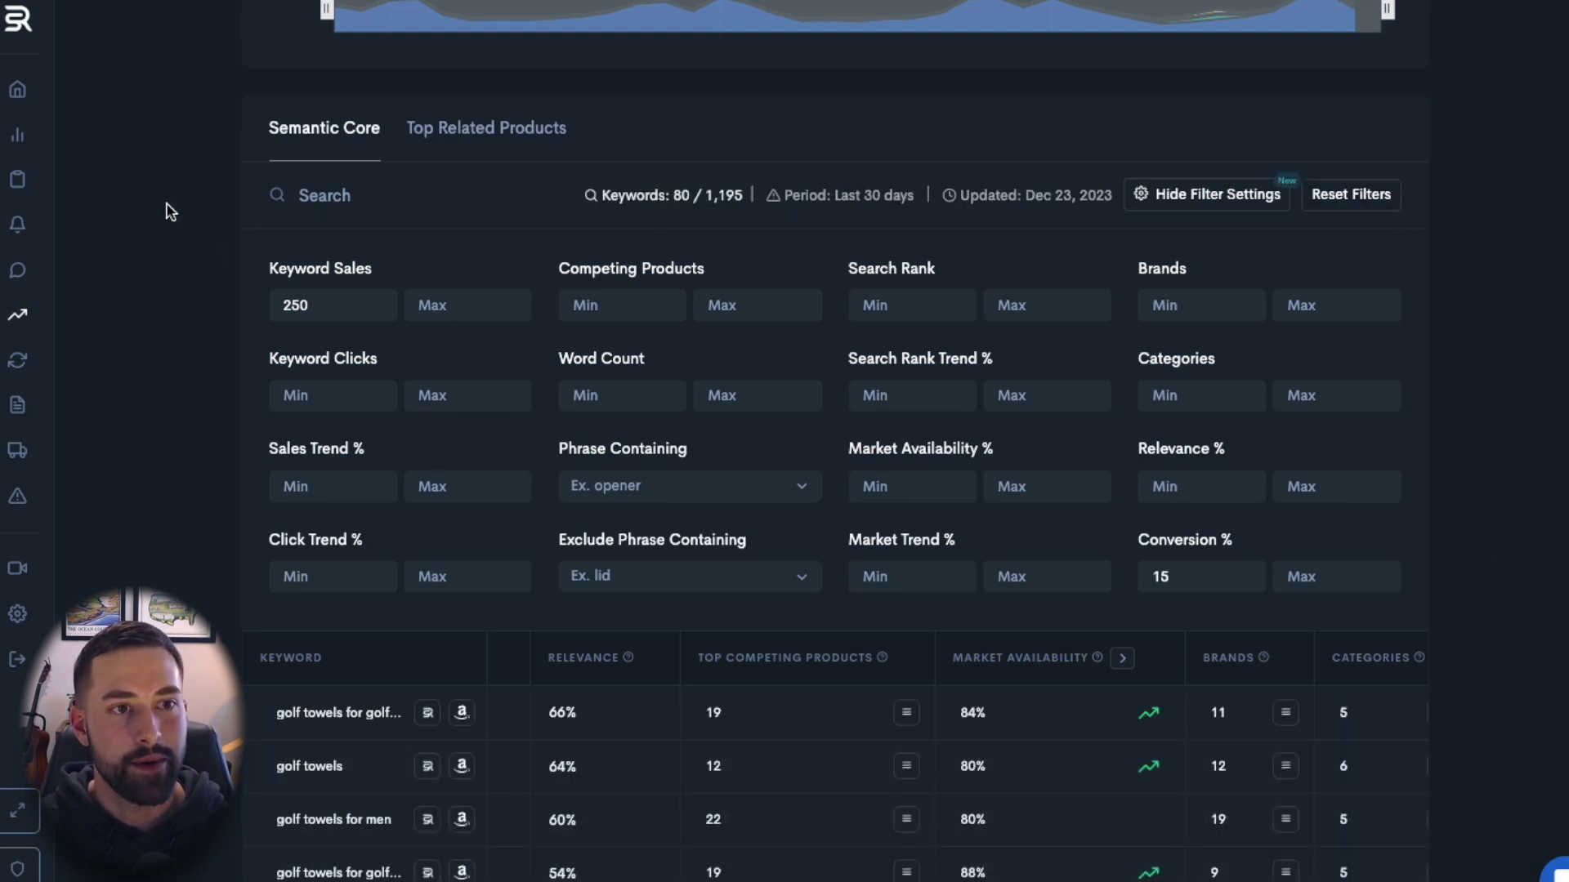
drag(610, 196, 698, 202)
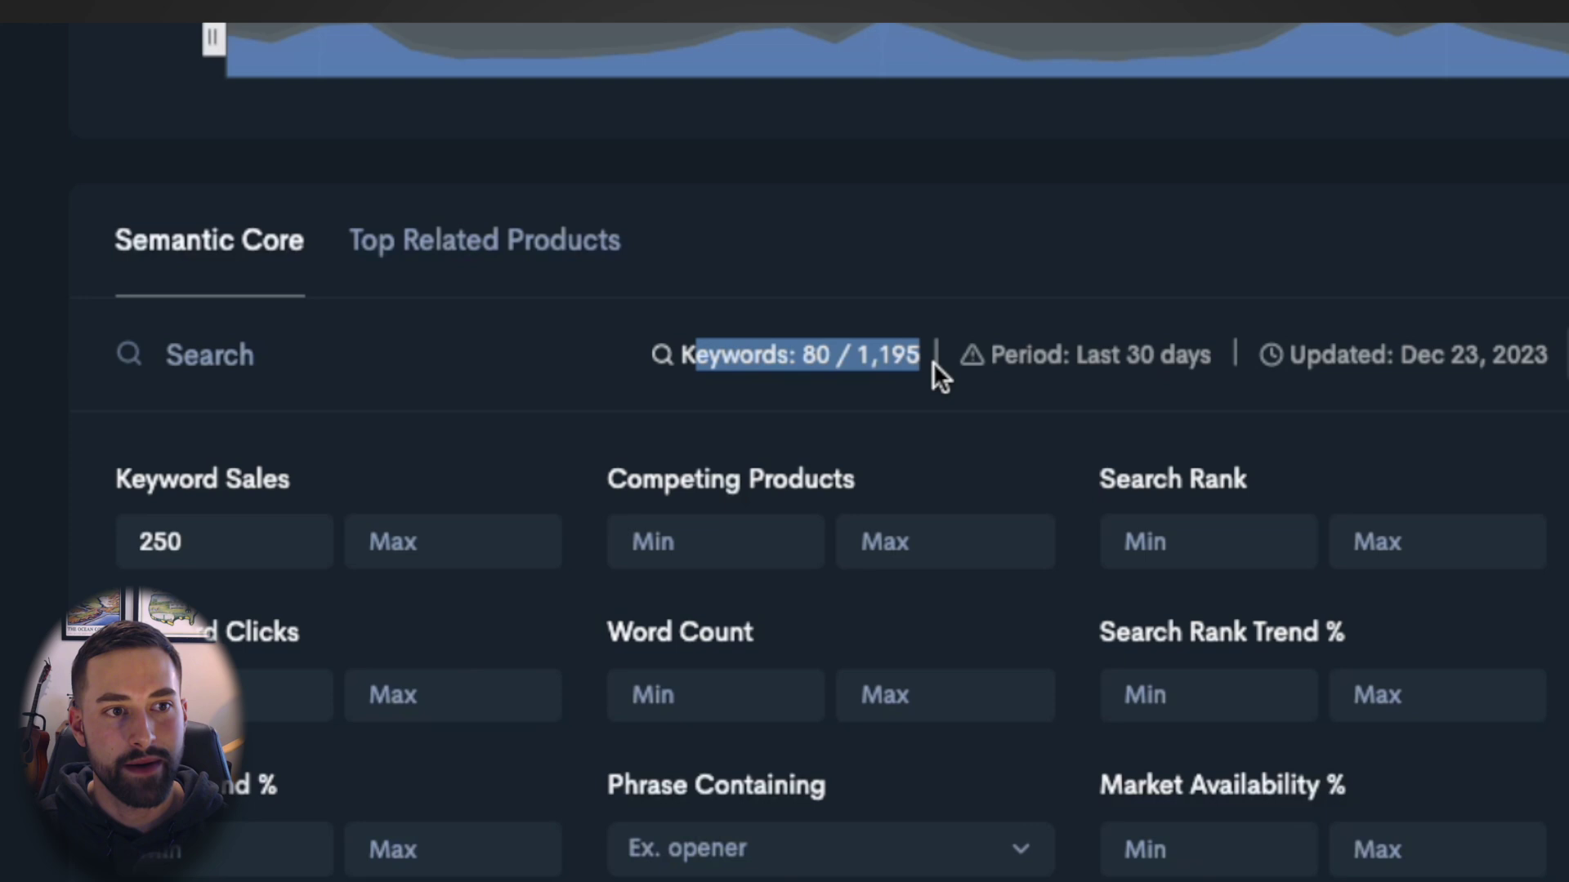
click(891, 371)
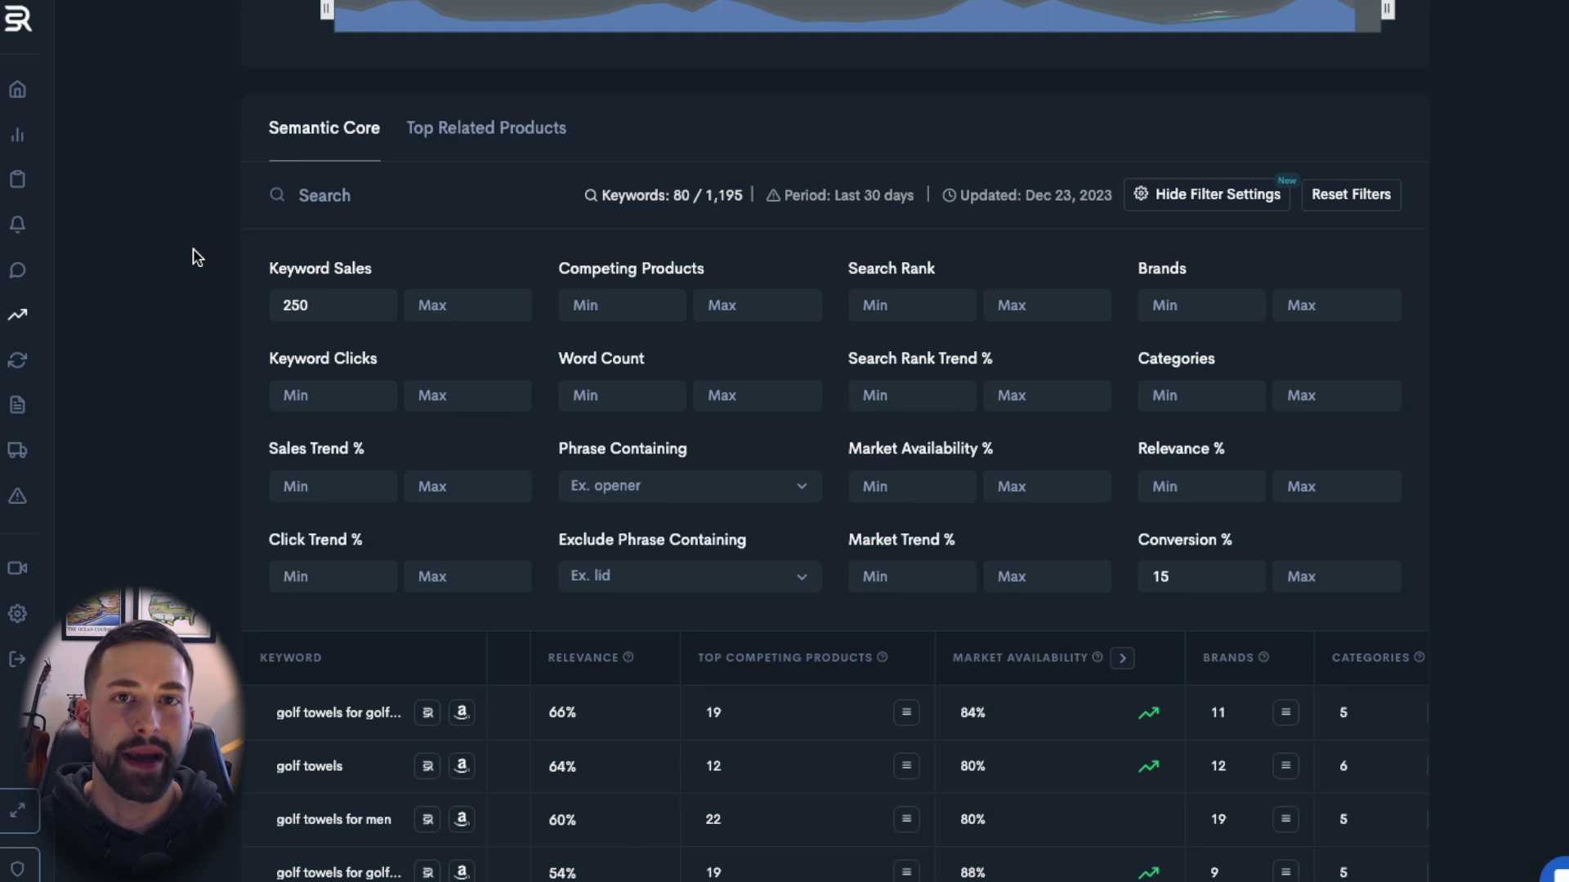
scroll(197, 258, down, 2)
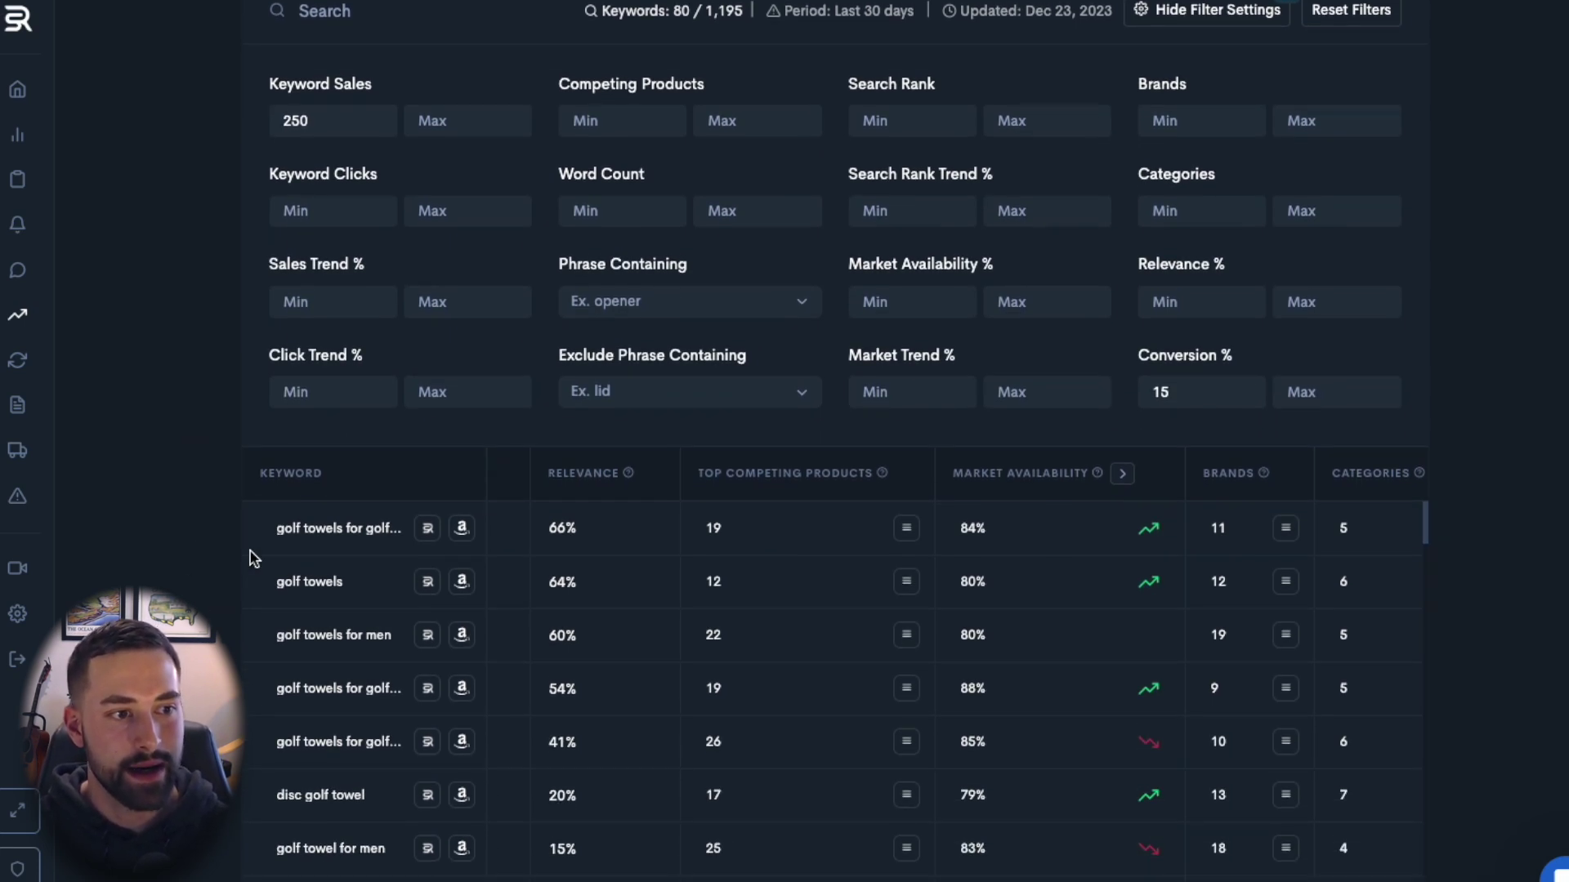
scroll(390, 549, down, 2)
scroll(400, 555, up, 2)
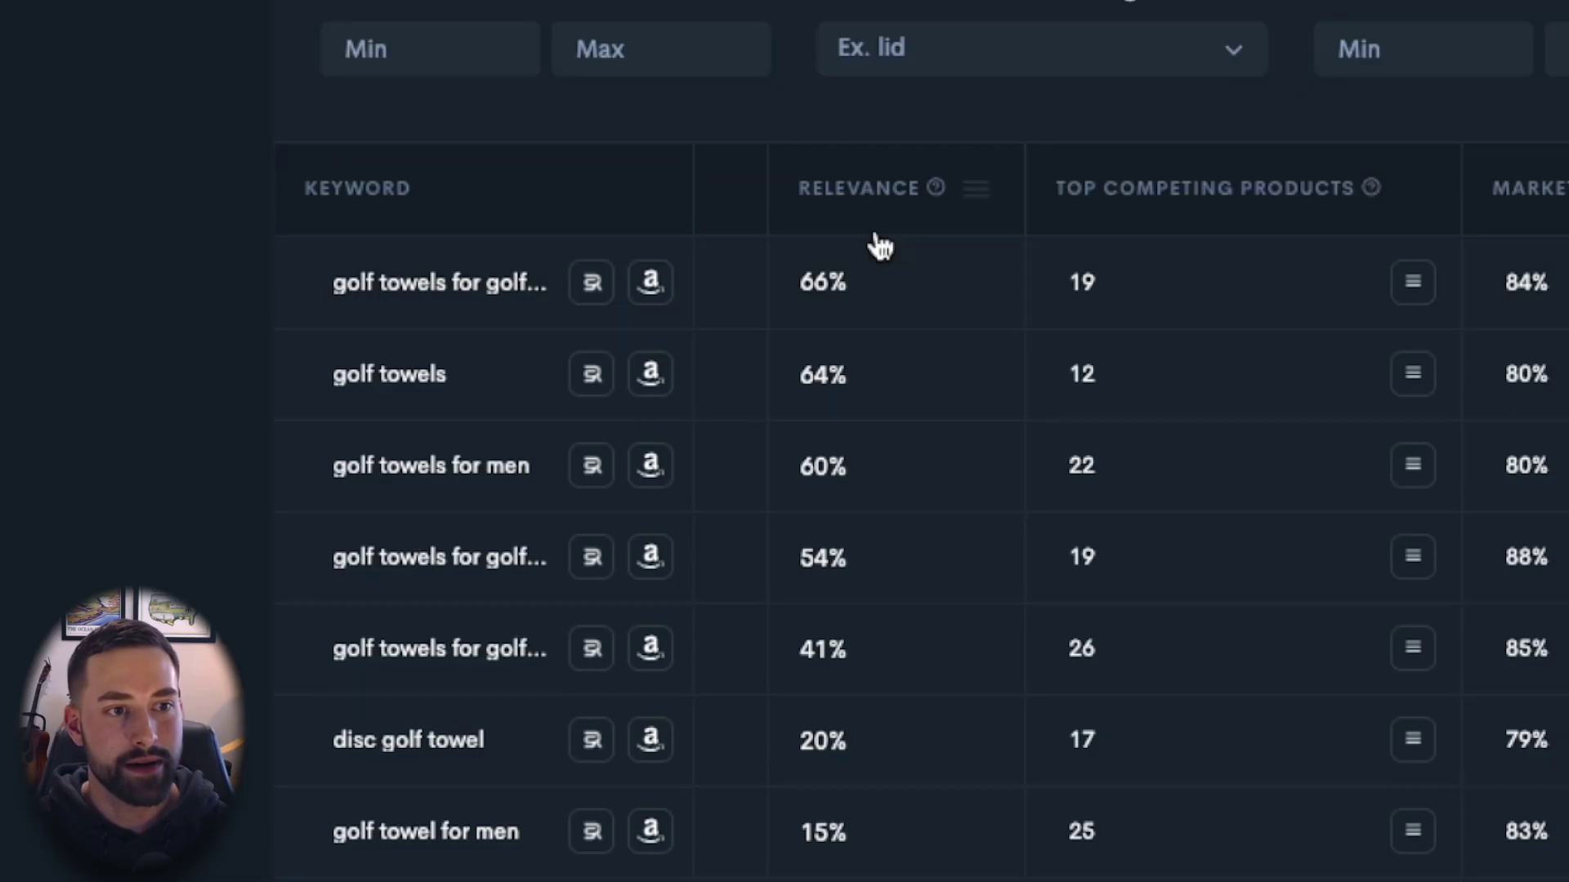
Step: Add 'disc' as an excluded phrase in the keyword filters
scroll(875, 246, up, 2)
click(996, 225)
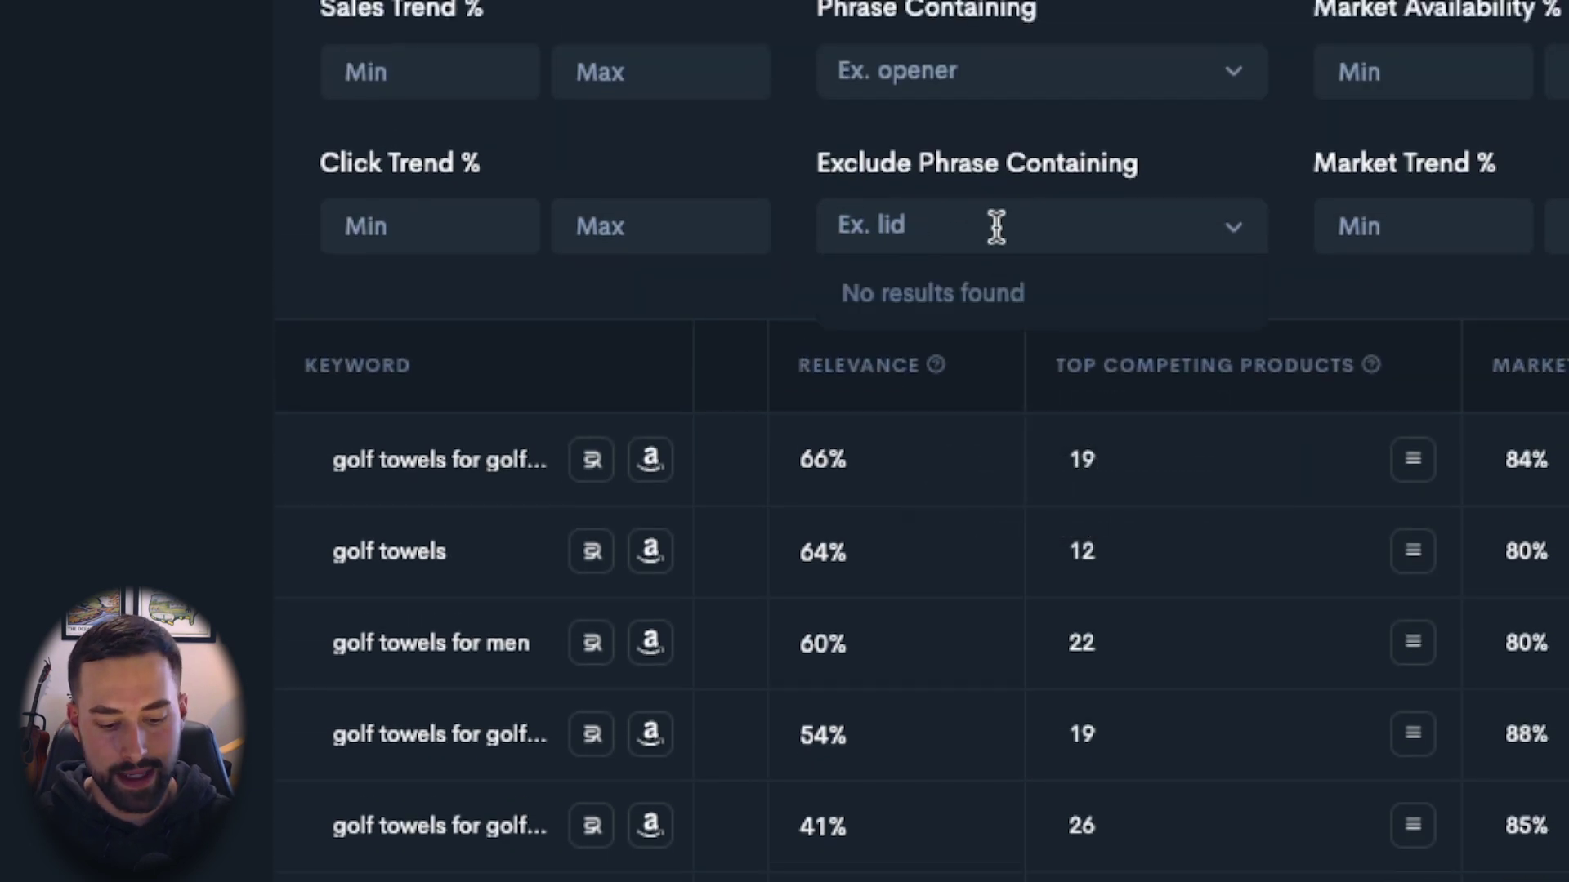
text(disc)
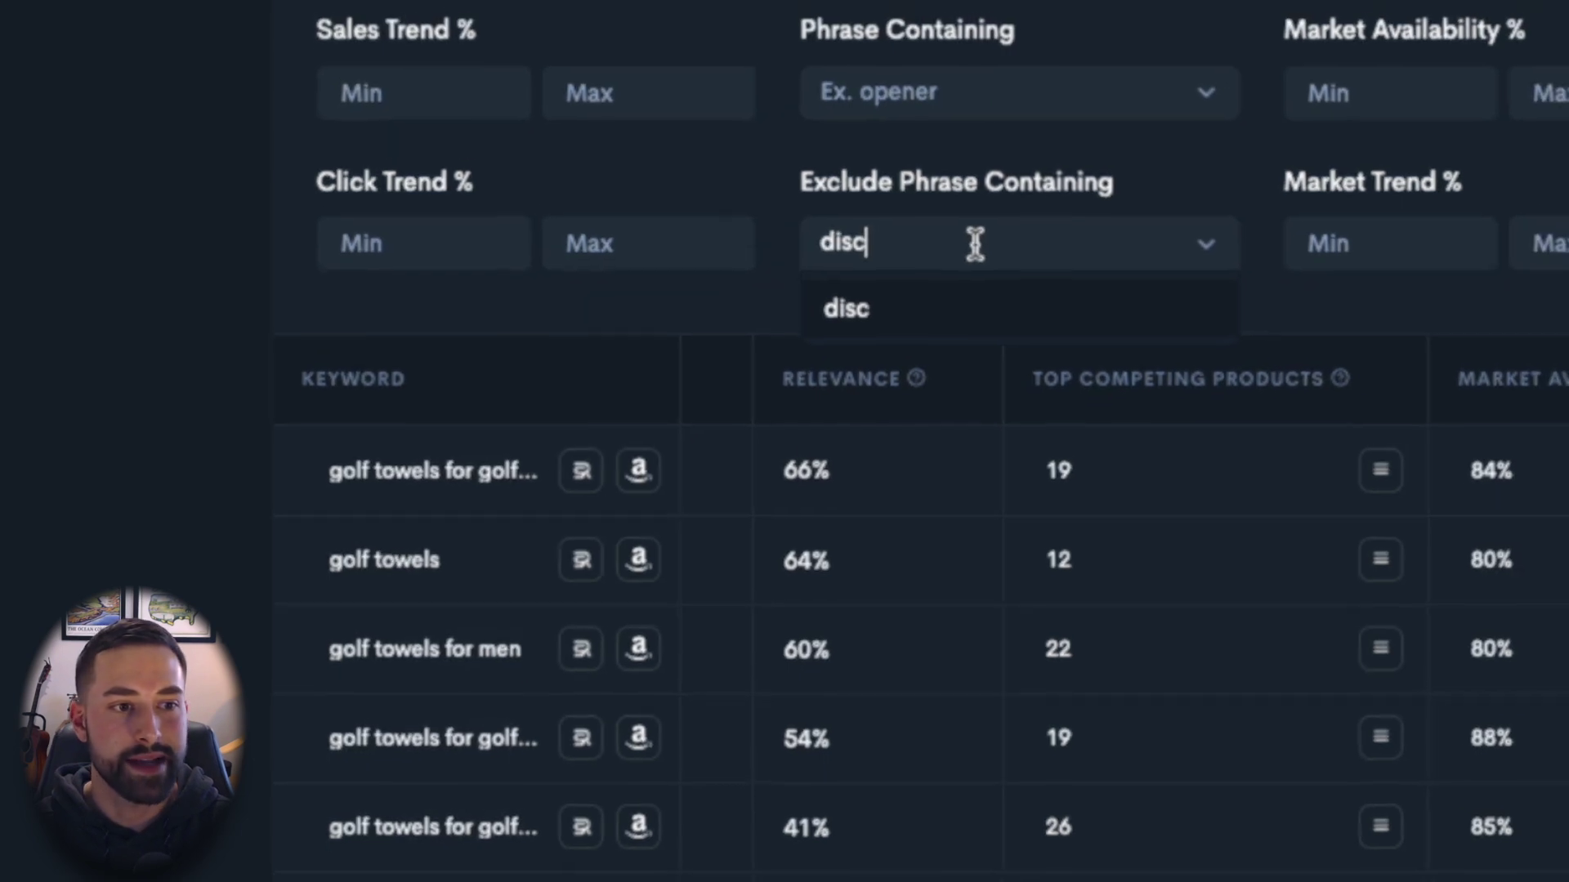
key(Return)
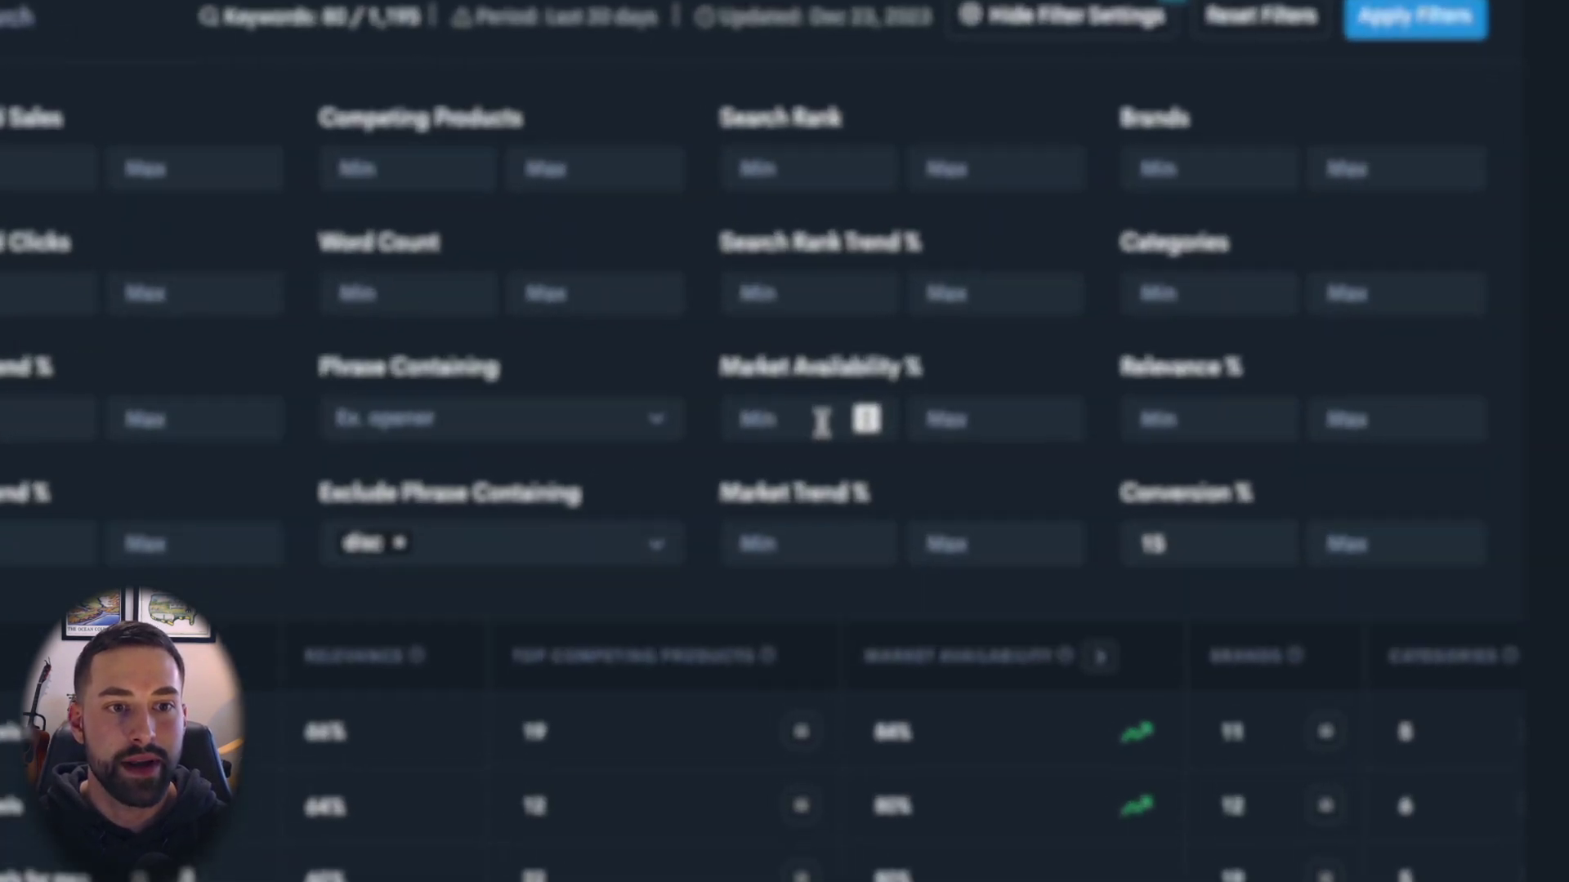
Step: Require at least 80% market availability, apply the filters, and hide the filter settings
click(921, 408)
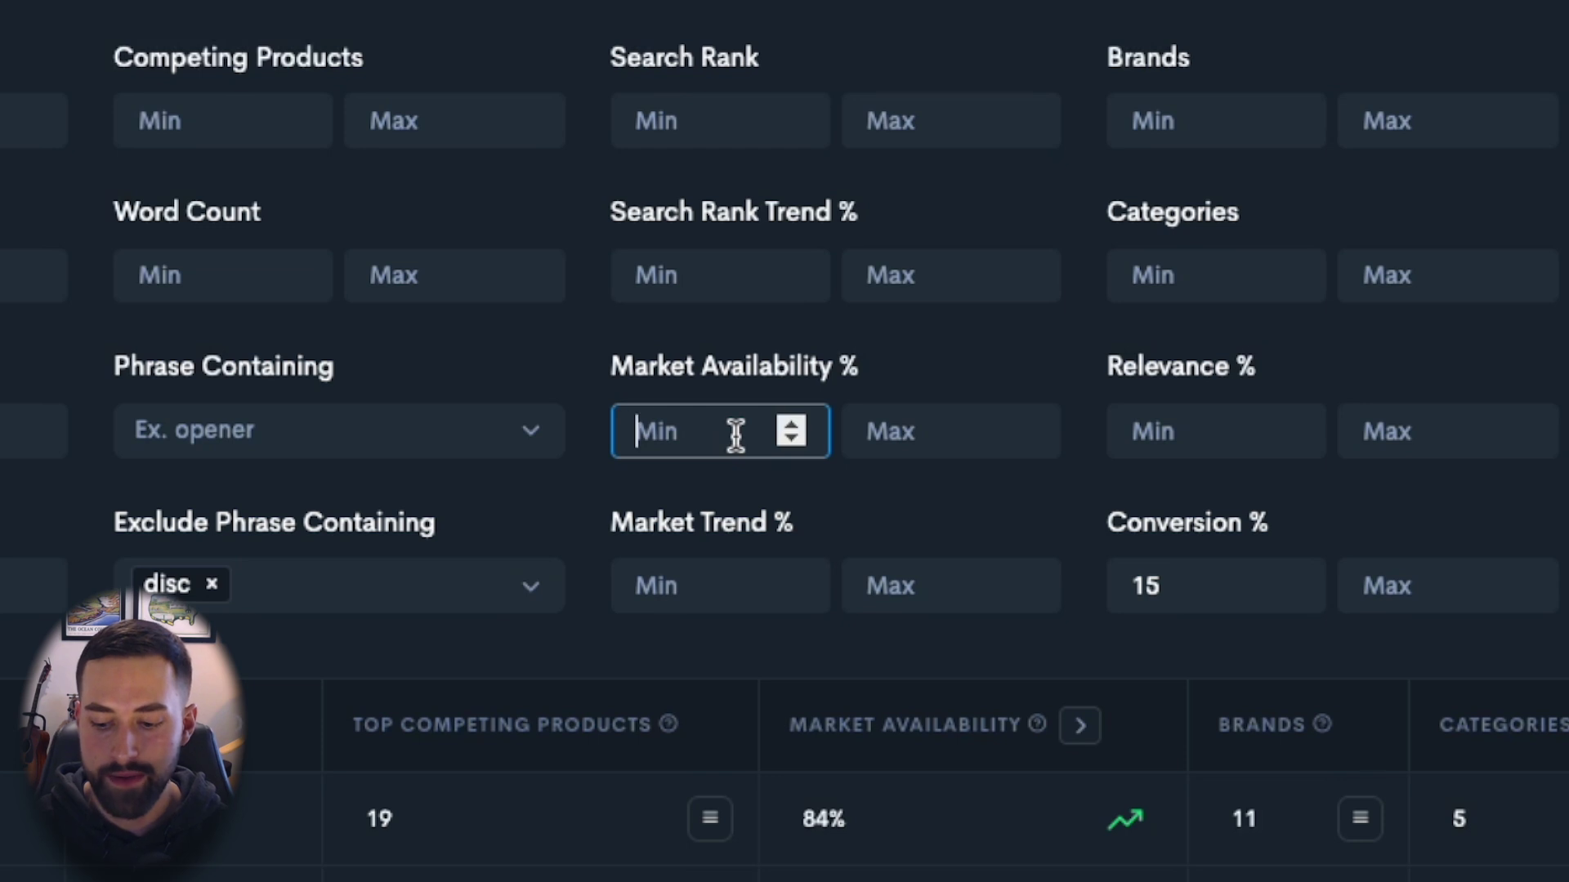
text(80)
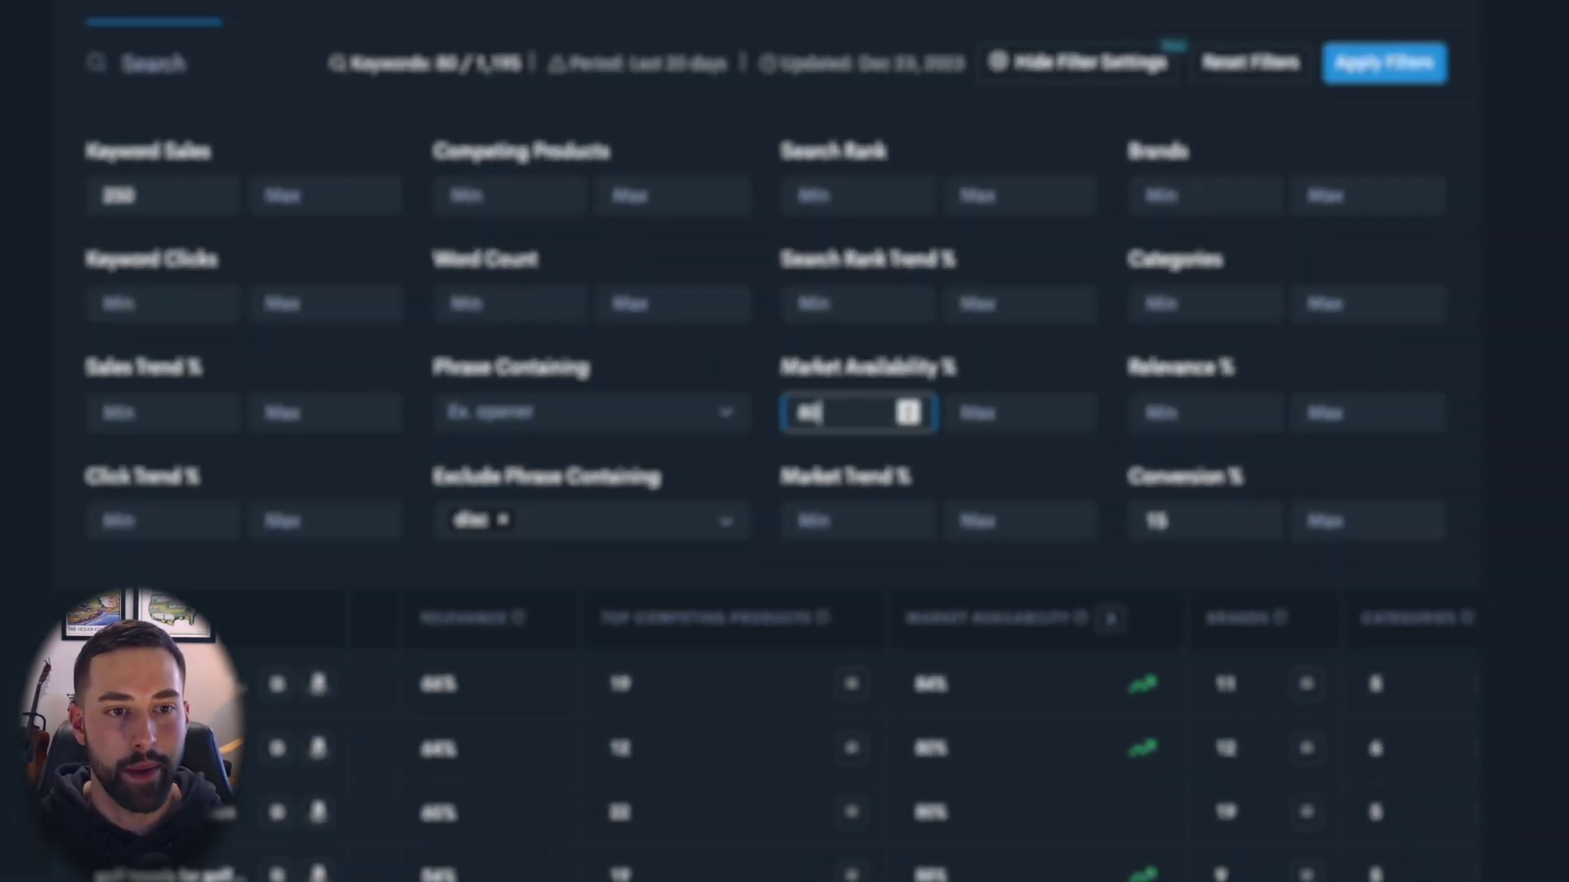
click(1342, 179)
click(1349, 113)
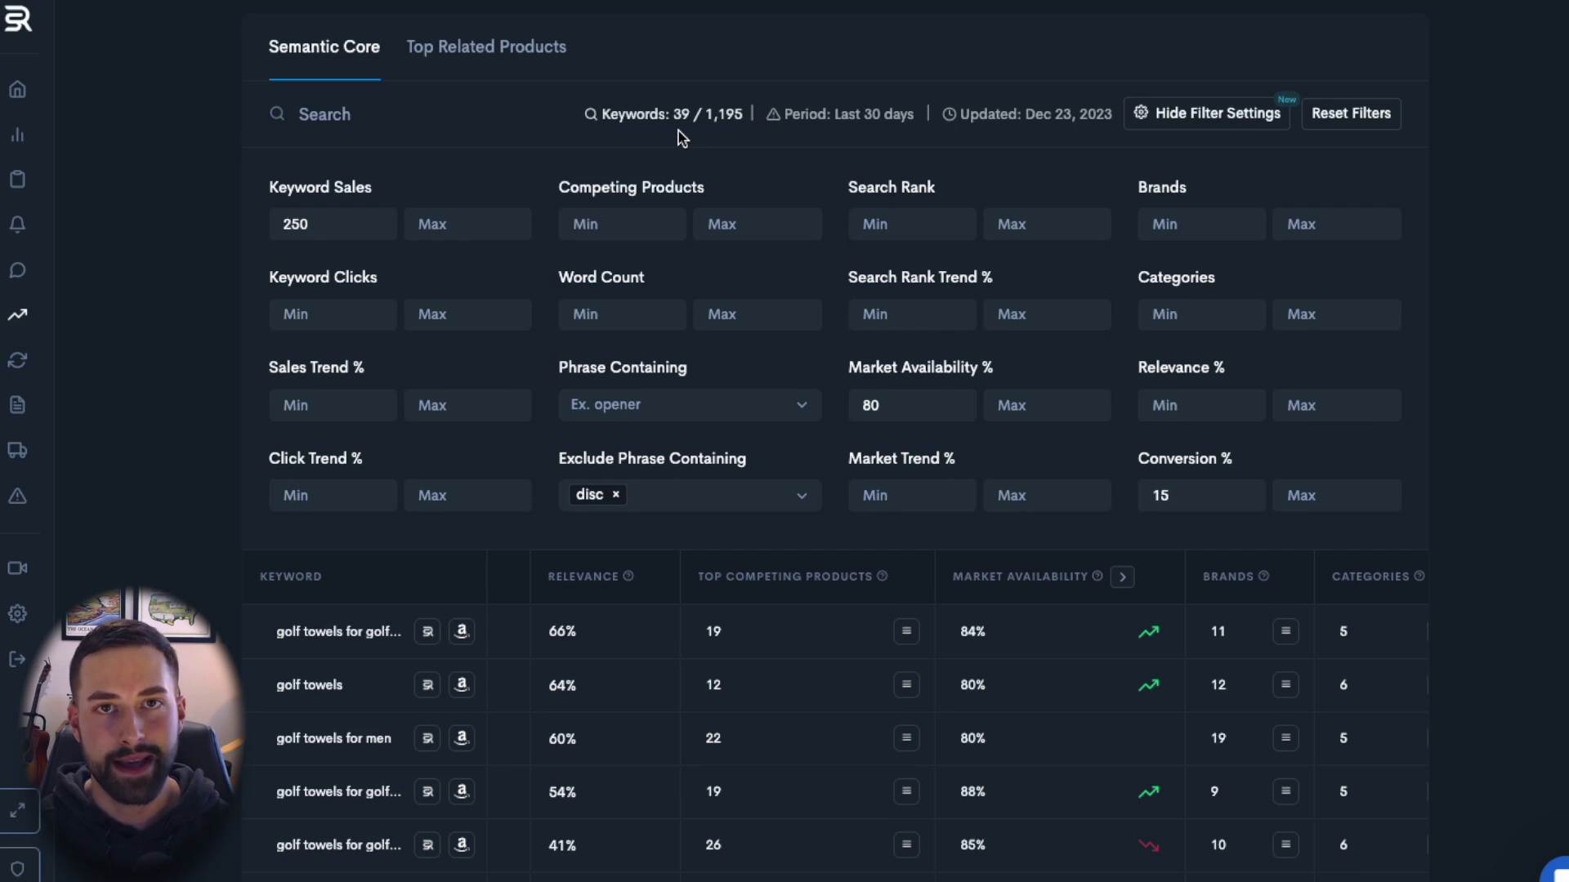
scroll(1219, 73, down, 1)
click(1219, 74)
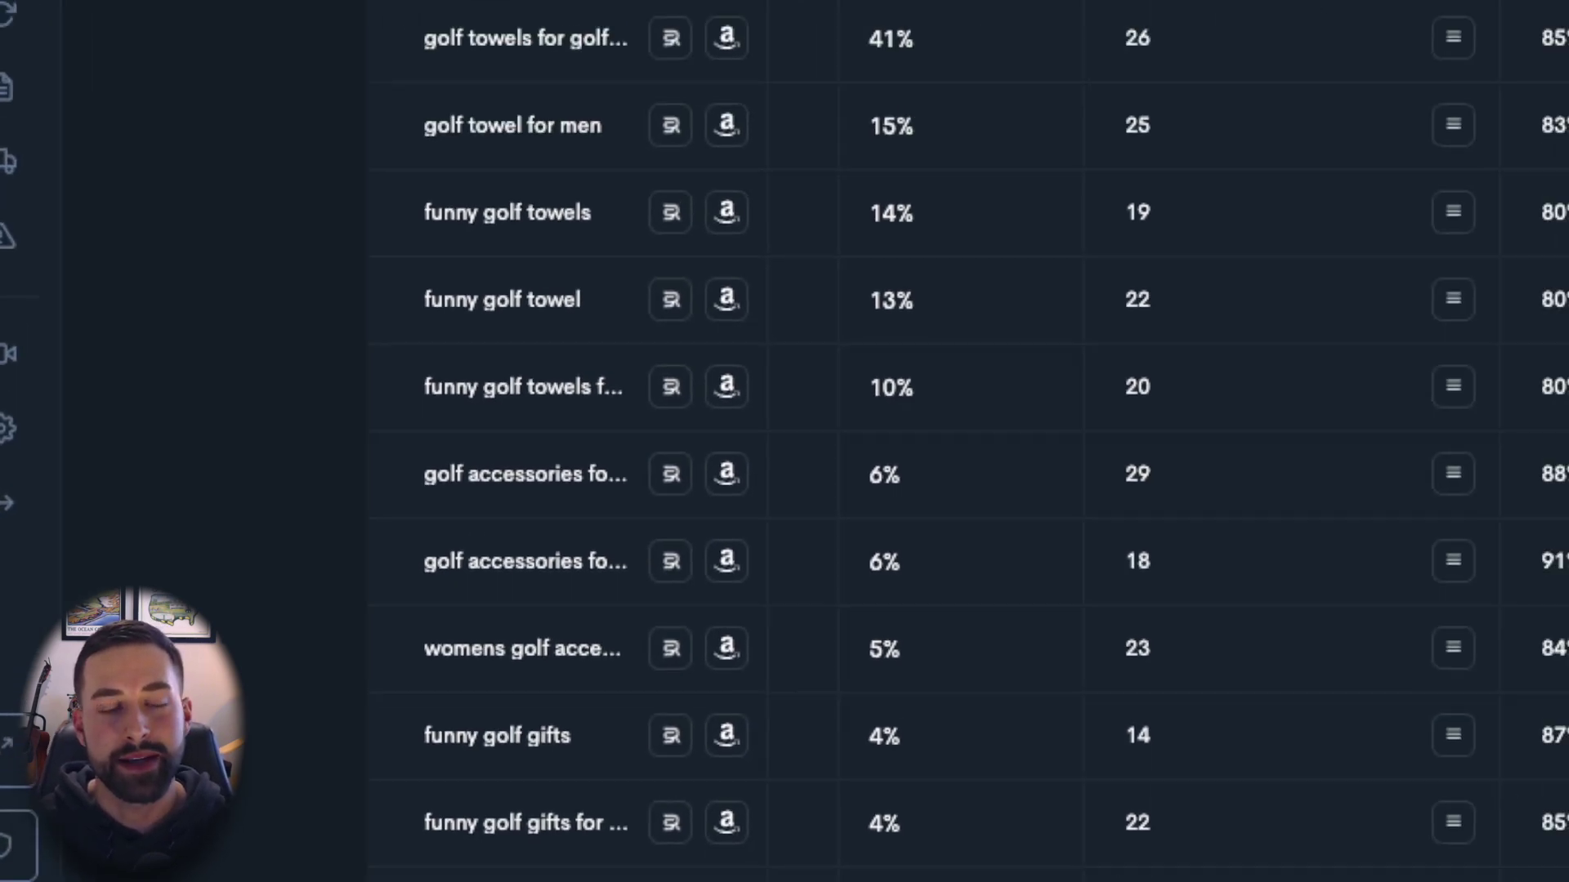
scroll(1459, 393, up, 14)
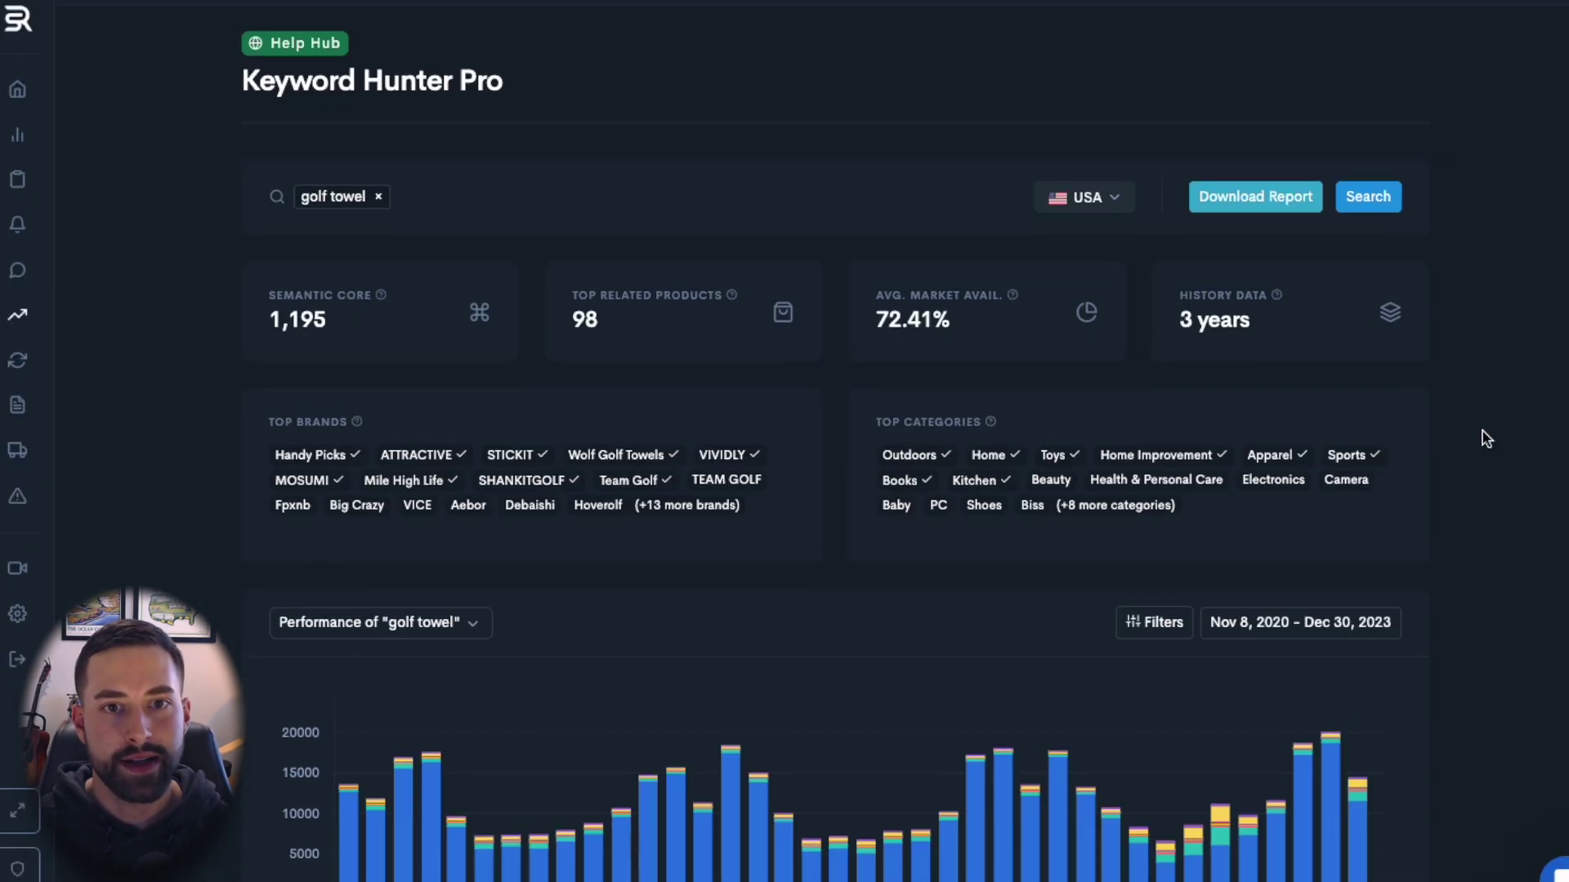
Step: Download the filtered semantic core report as a spreadsheet, then close it after reviewing
click(1251, 214)
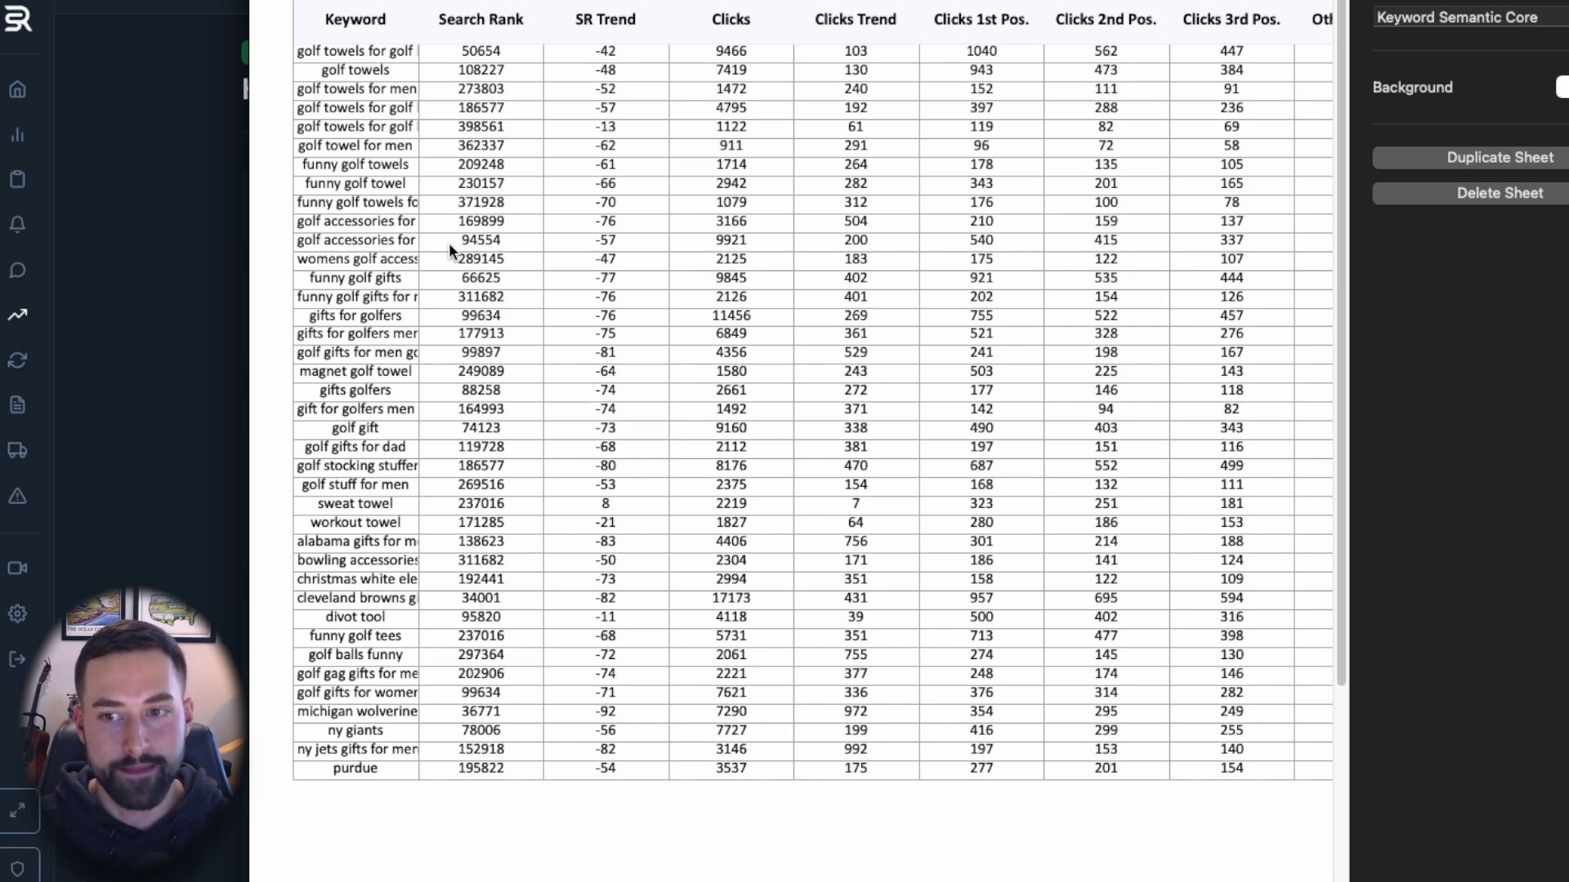
click(236, 322)
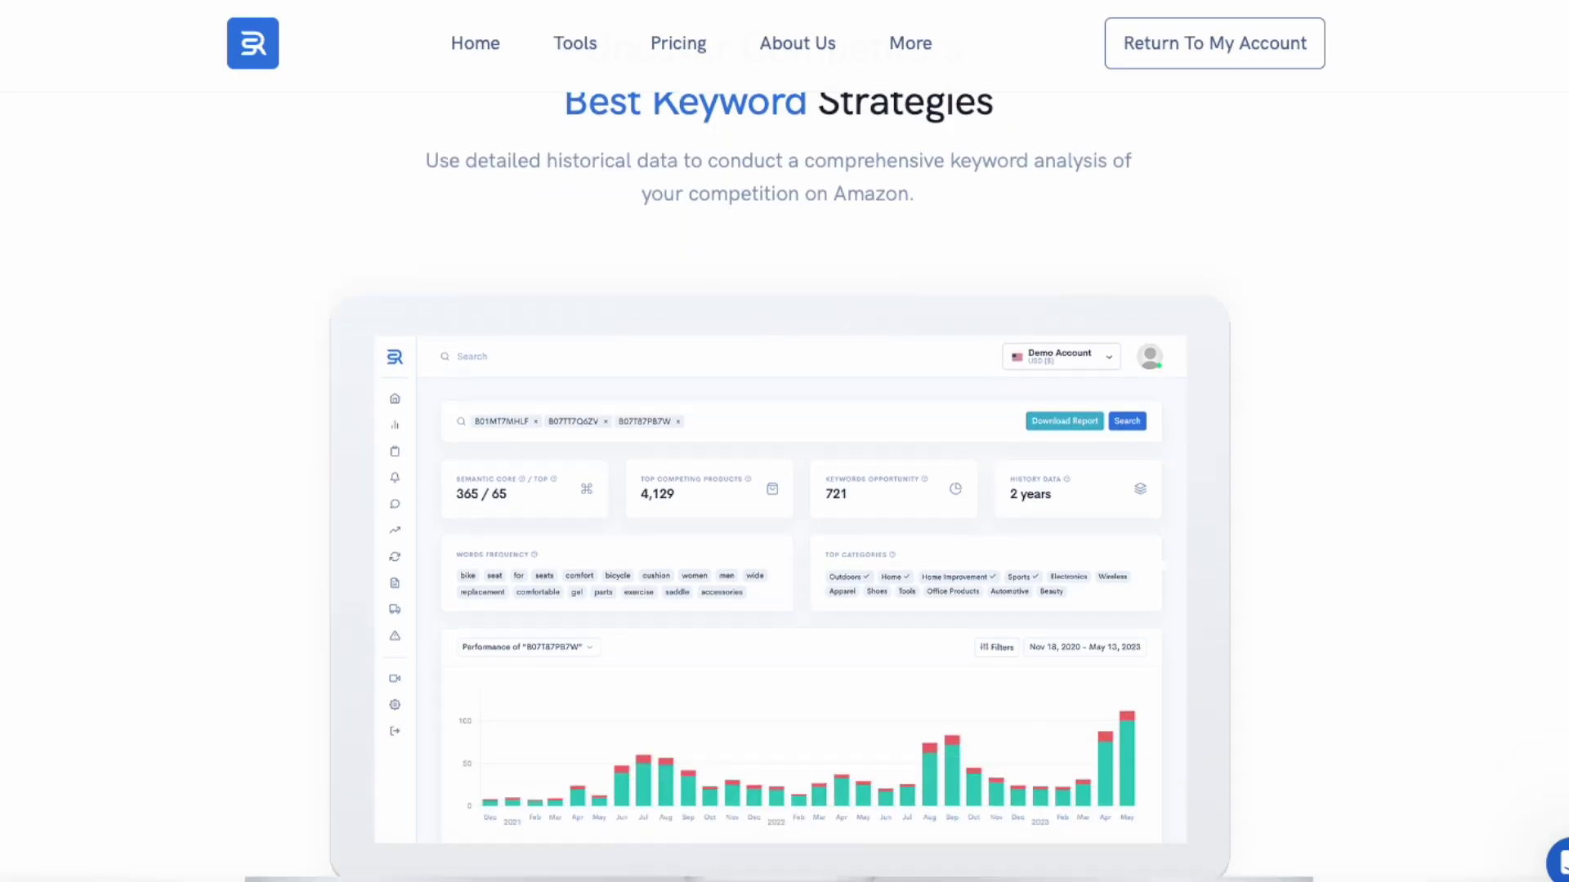
Step: Scroll down the Sellerize product page to the Rivals Research feature list
scroll(784, 490, down, 6)
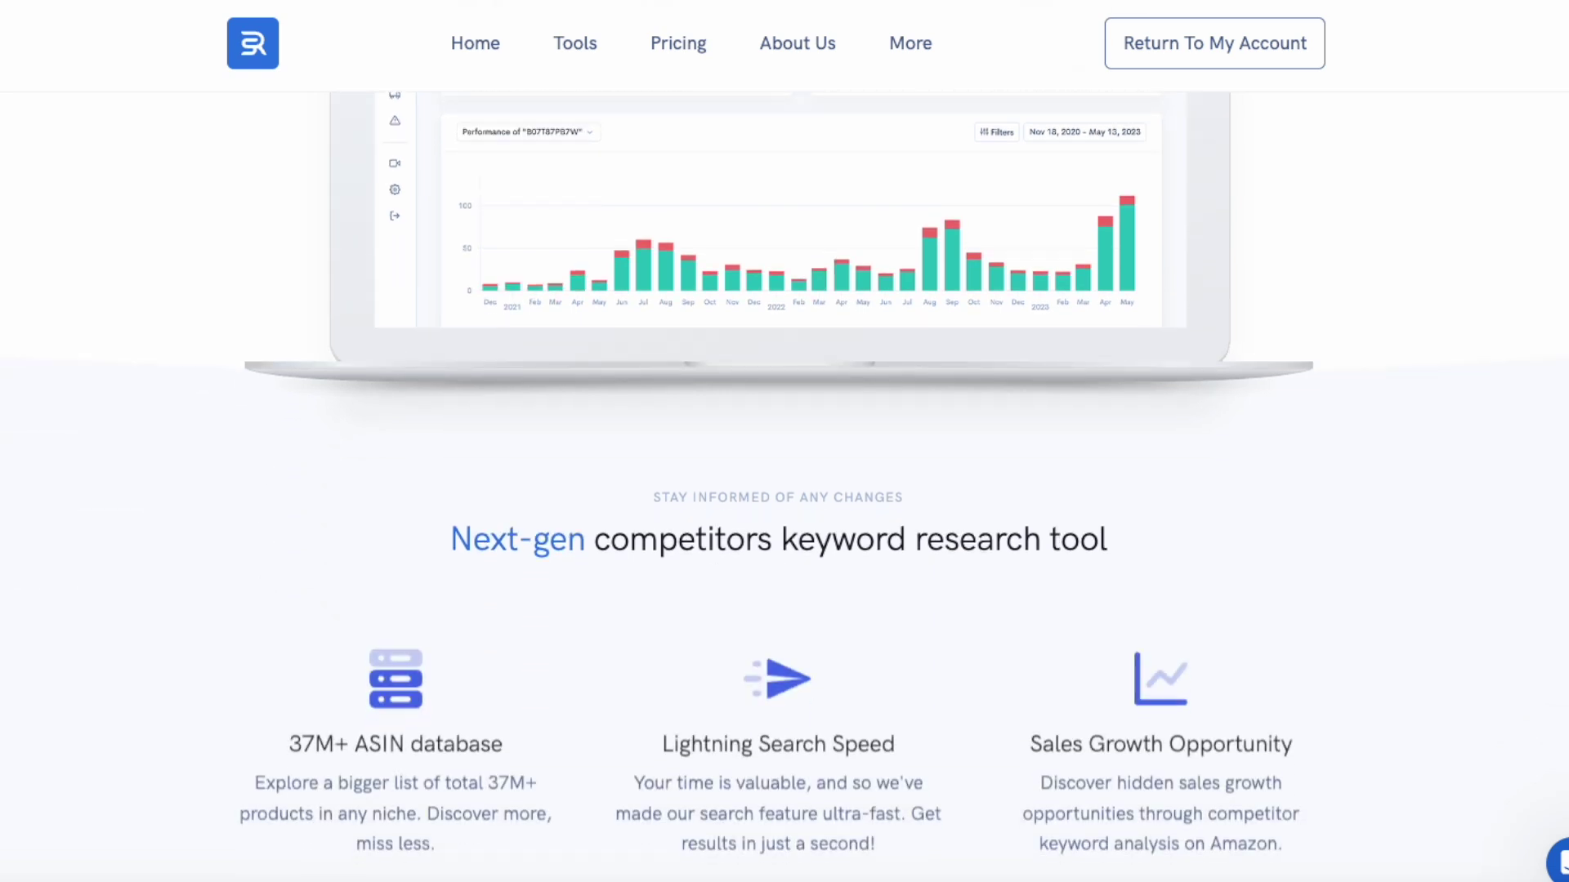
scroll(784, 490, down, 6)
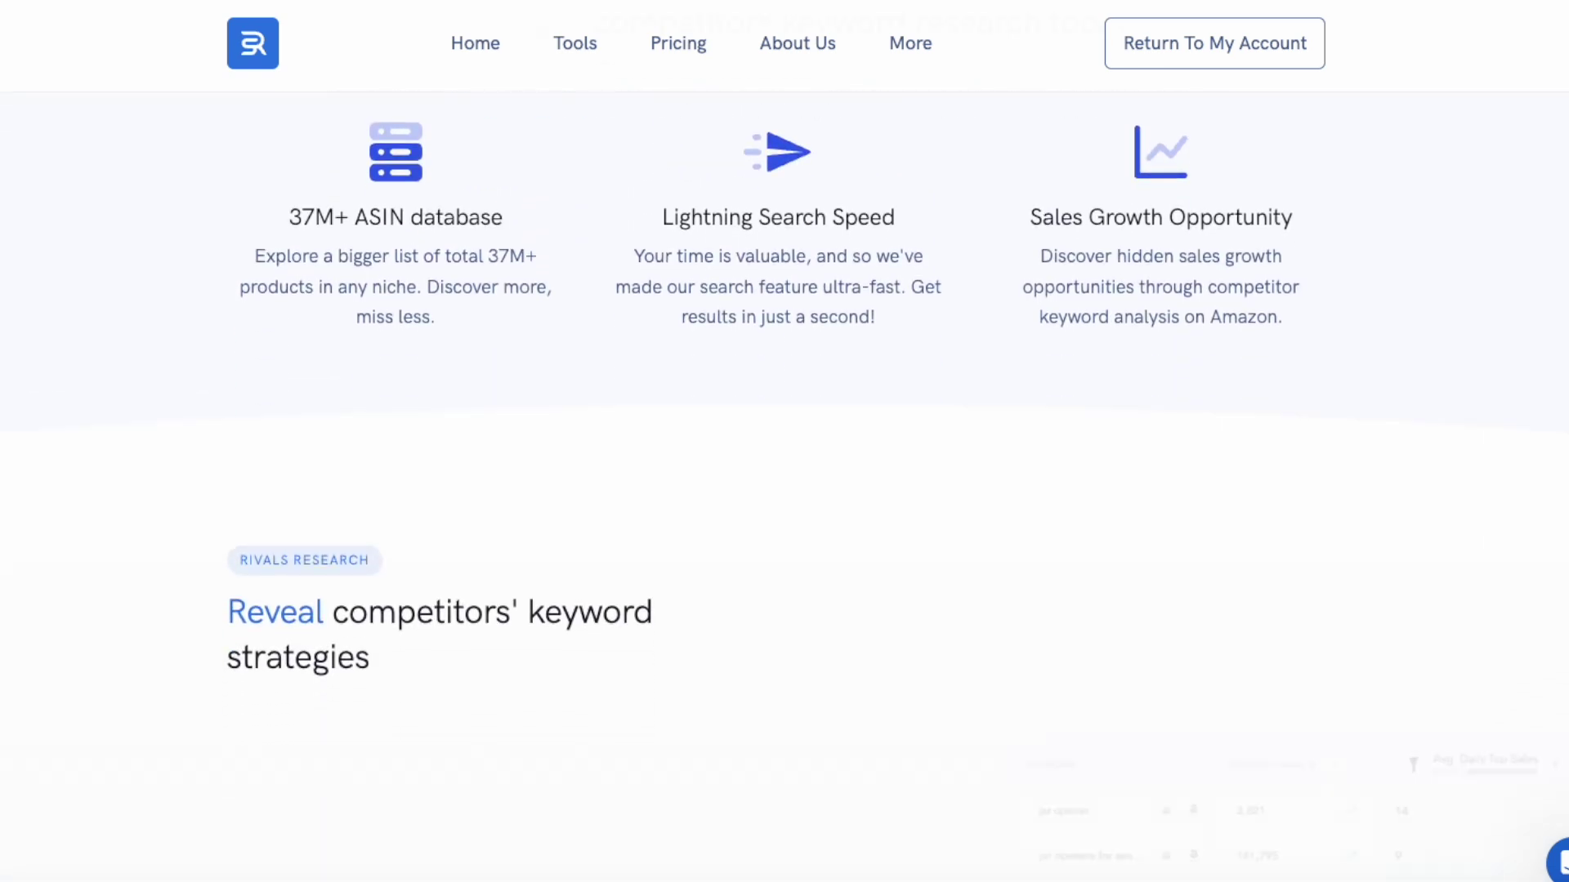
scroll(785, 490, down, 8)
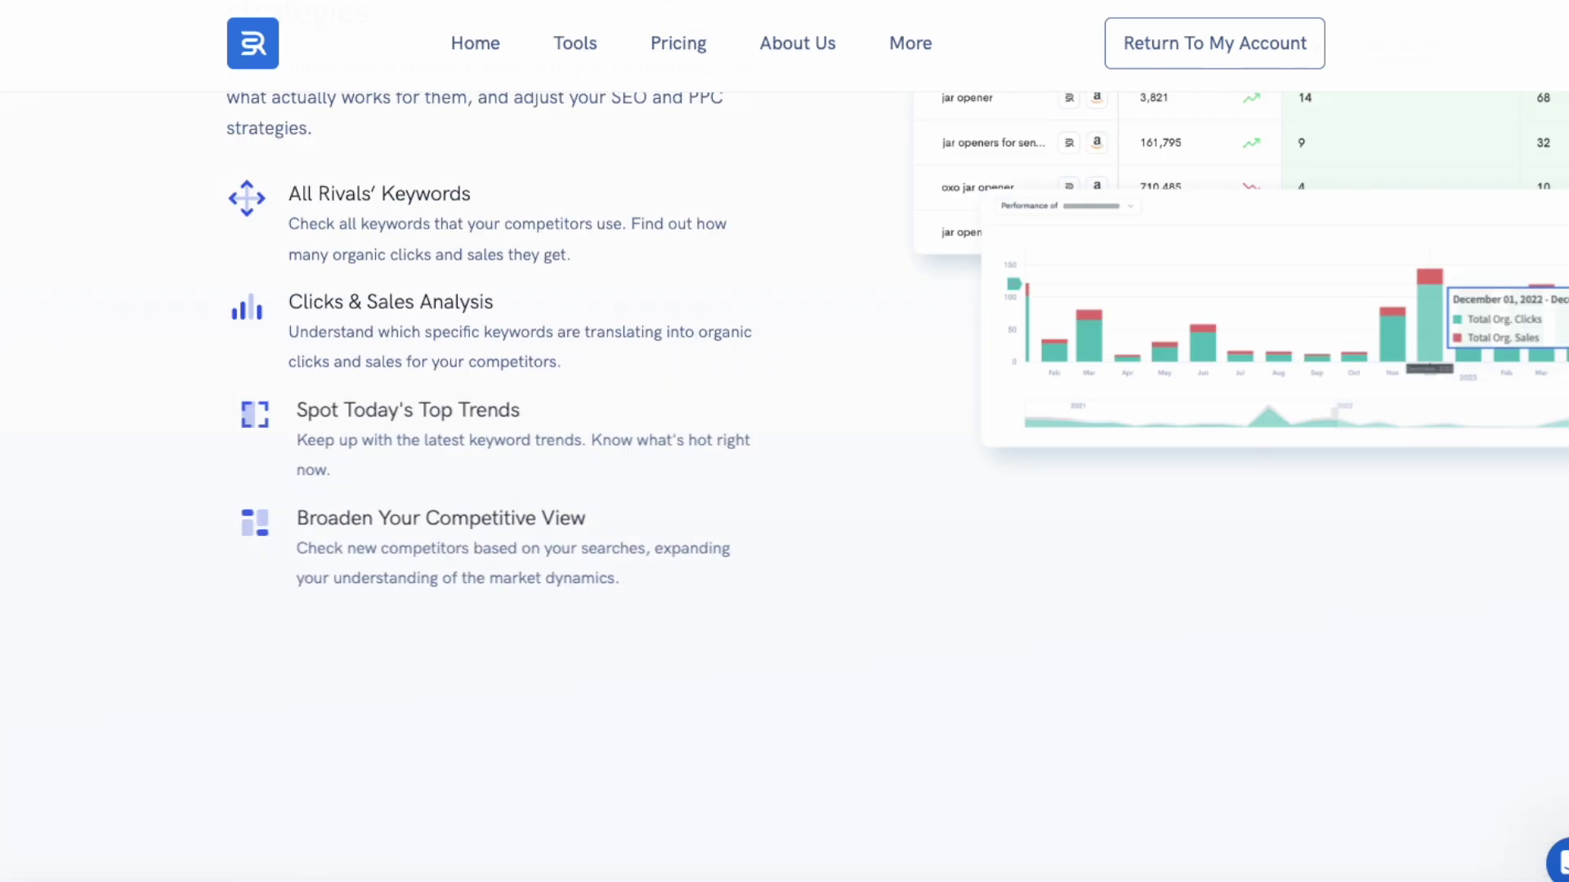
scroll(785, 490, down, 8)
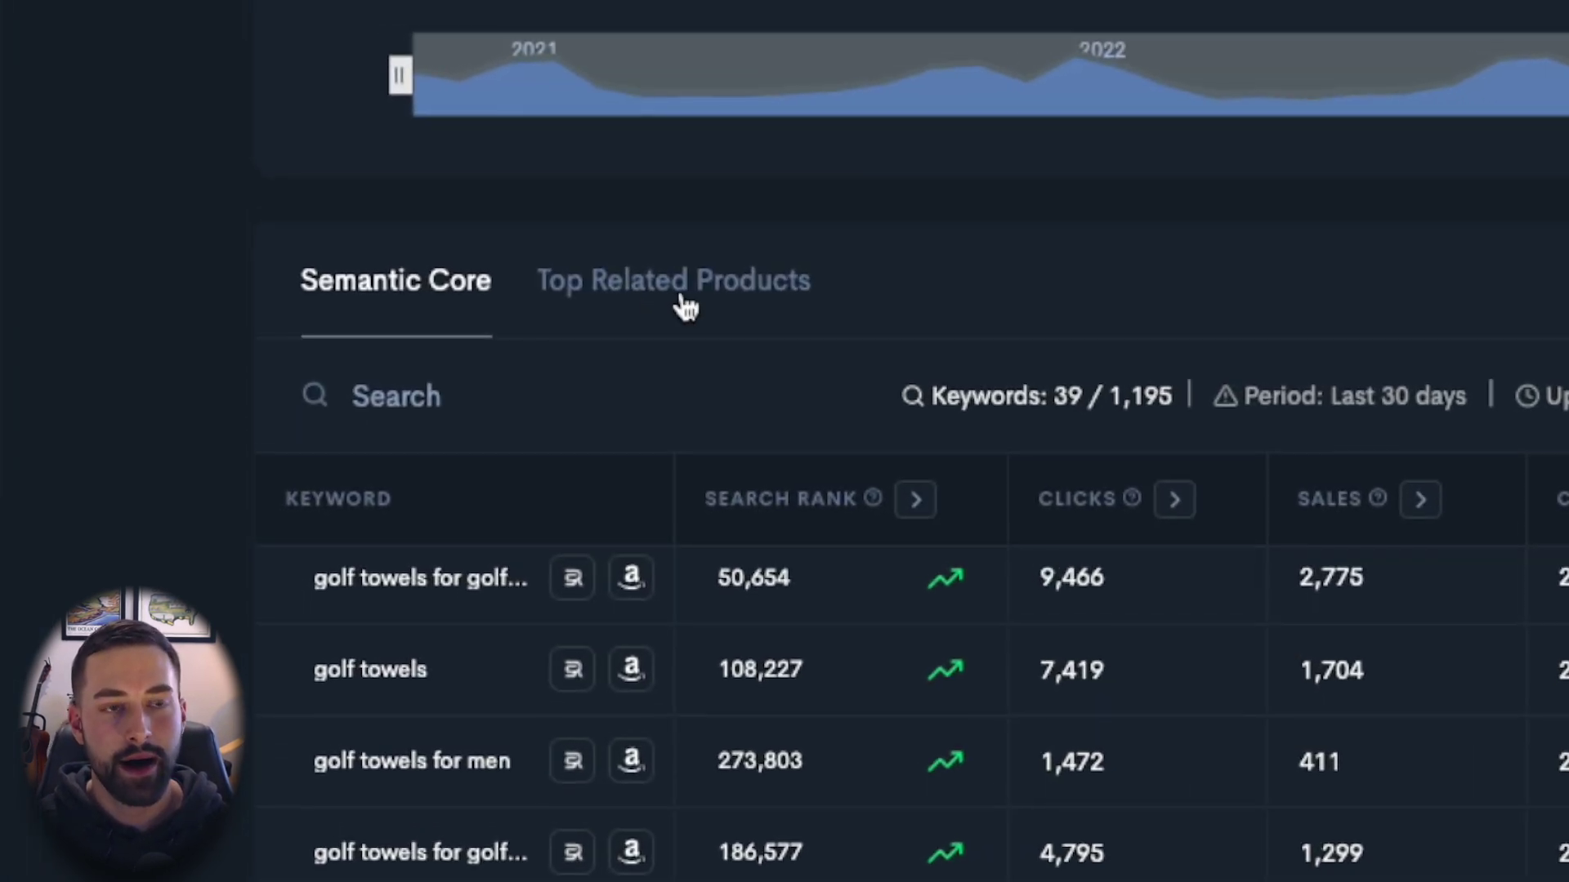
Step: Show Top Related Products sorted by top clicks descending, with STICKIT Magnetic Towel first
click(687, 304)
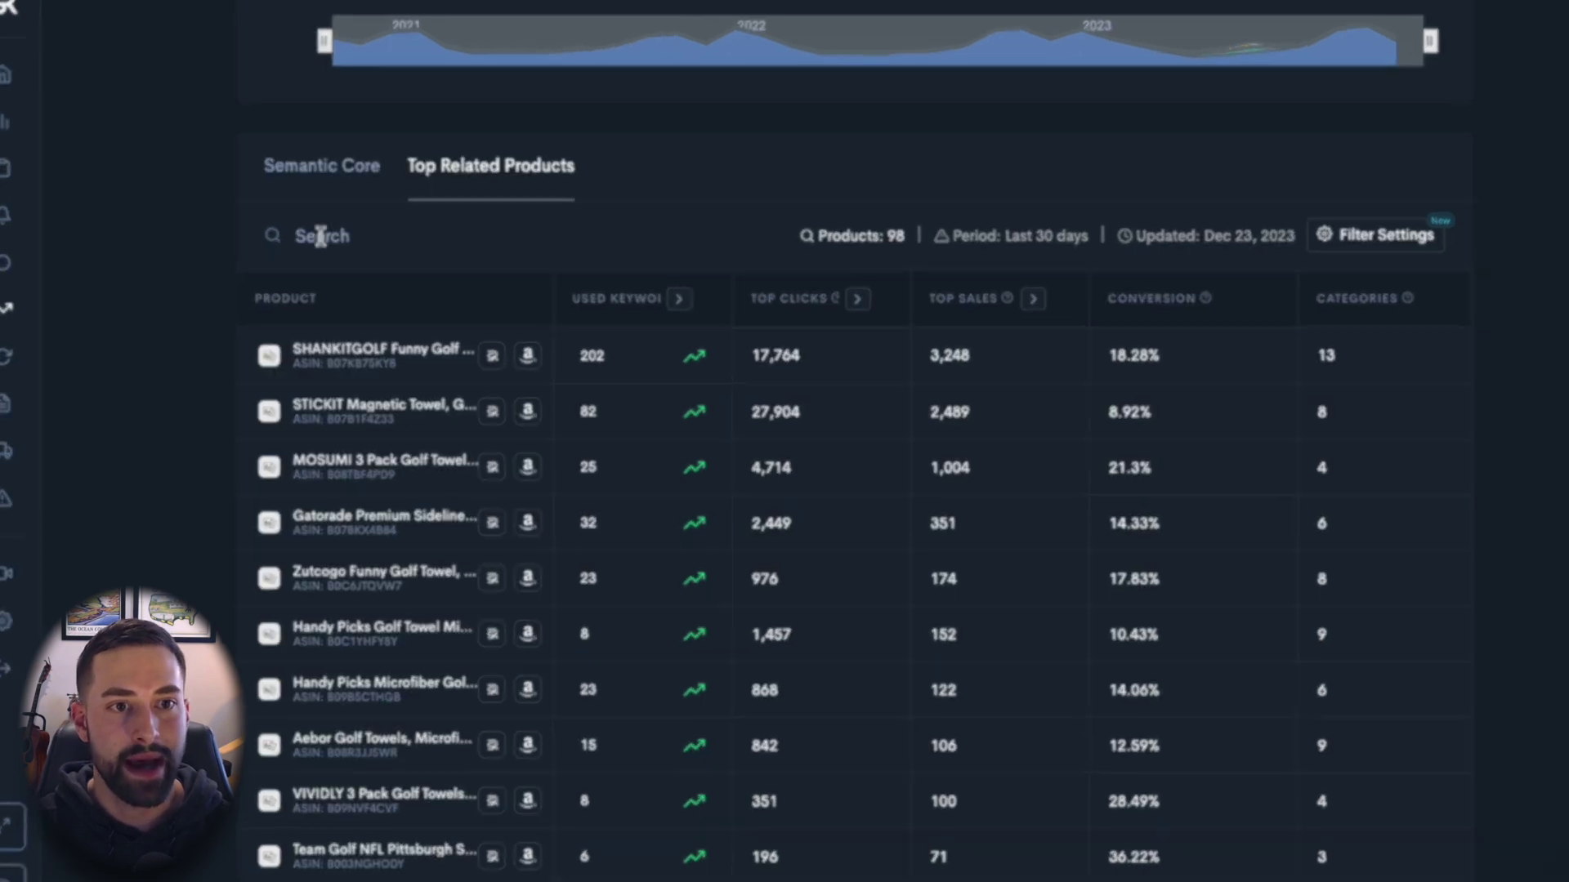
mouse_move(755, 312)
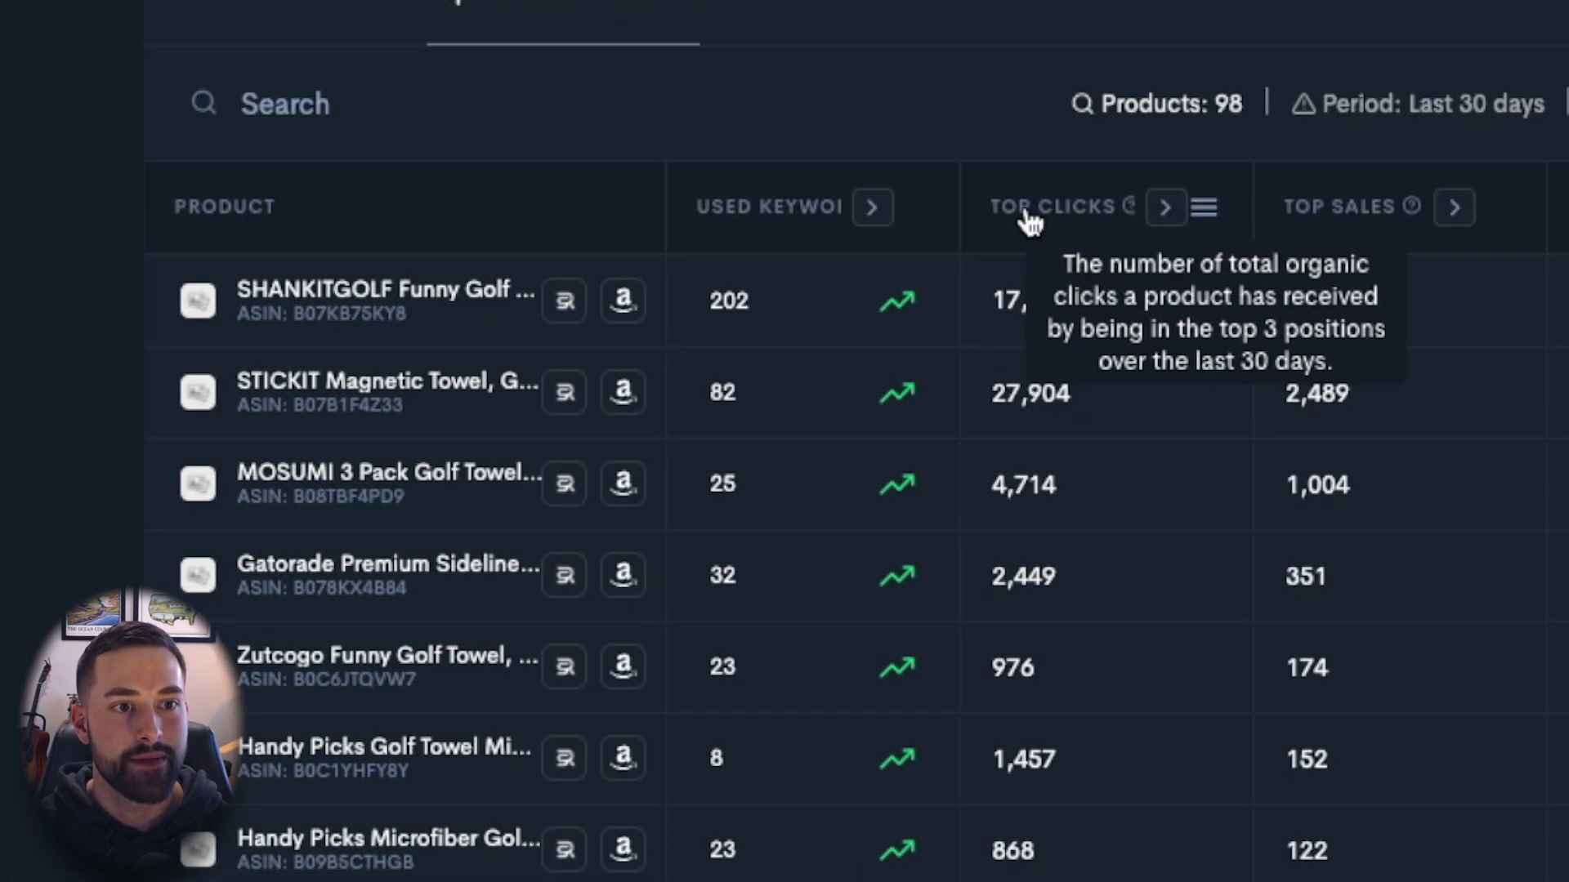
click(1031, 214)
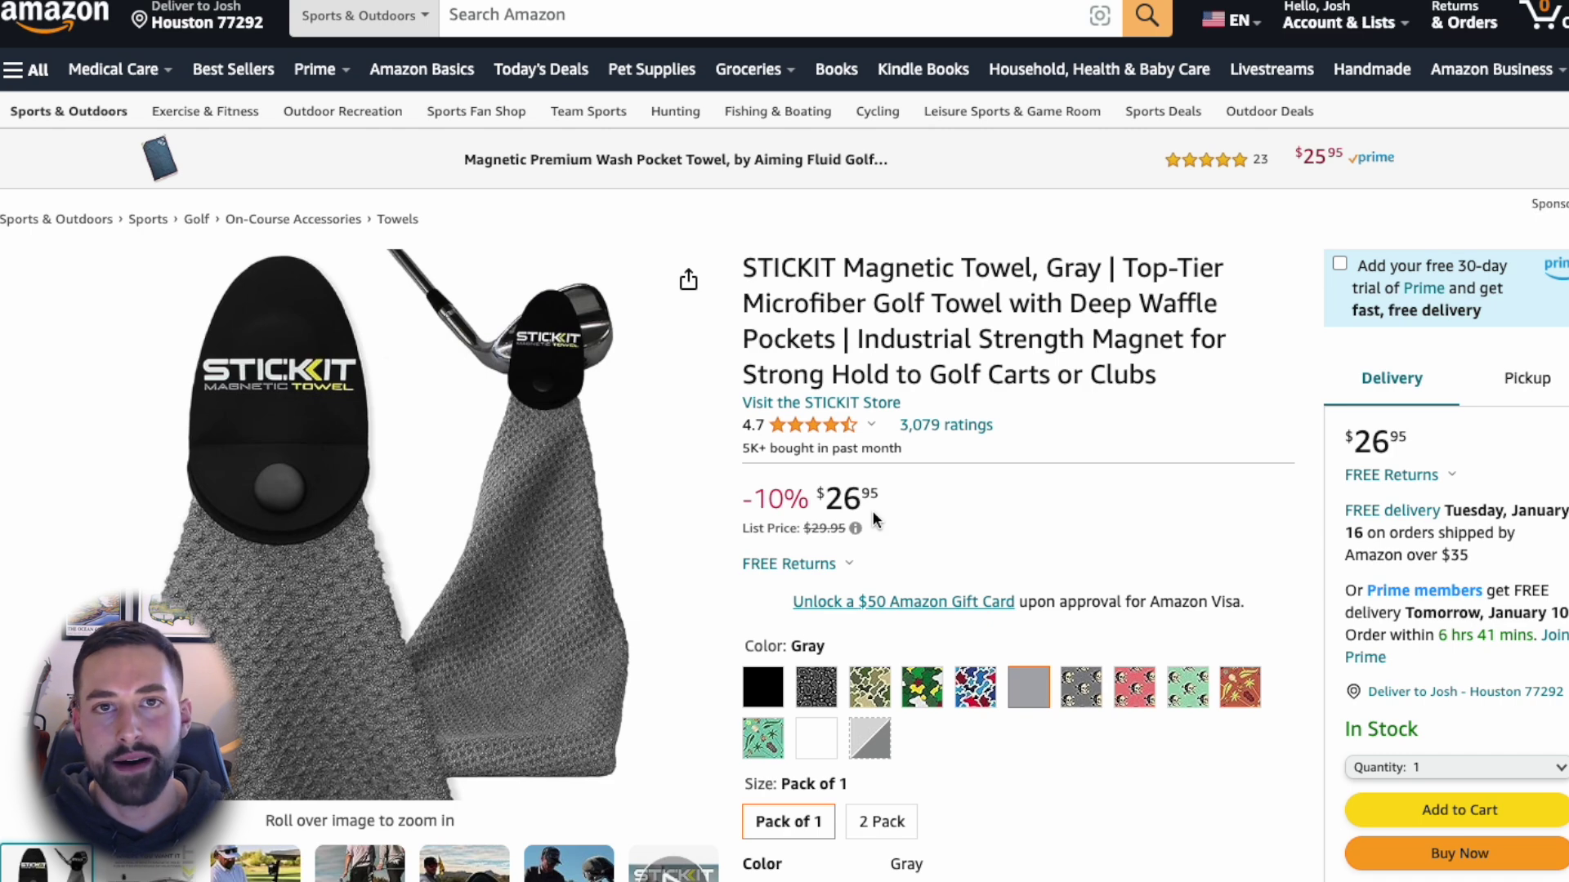
double_click(920, 269)
click(928, 306)
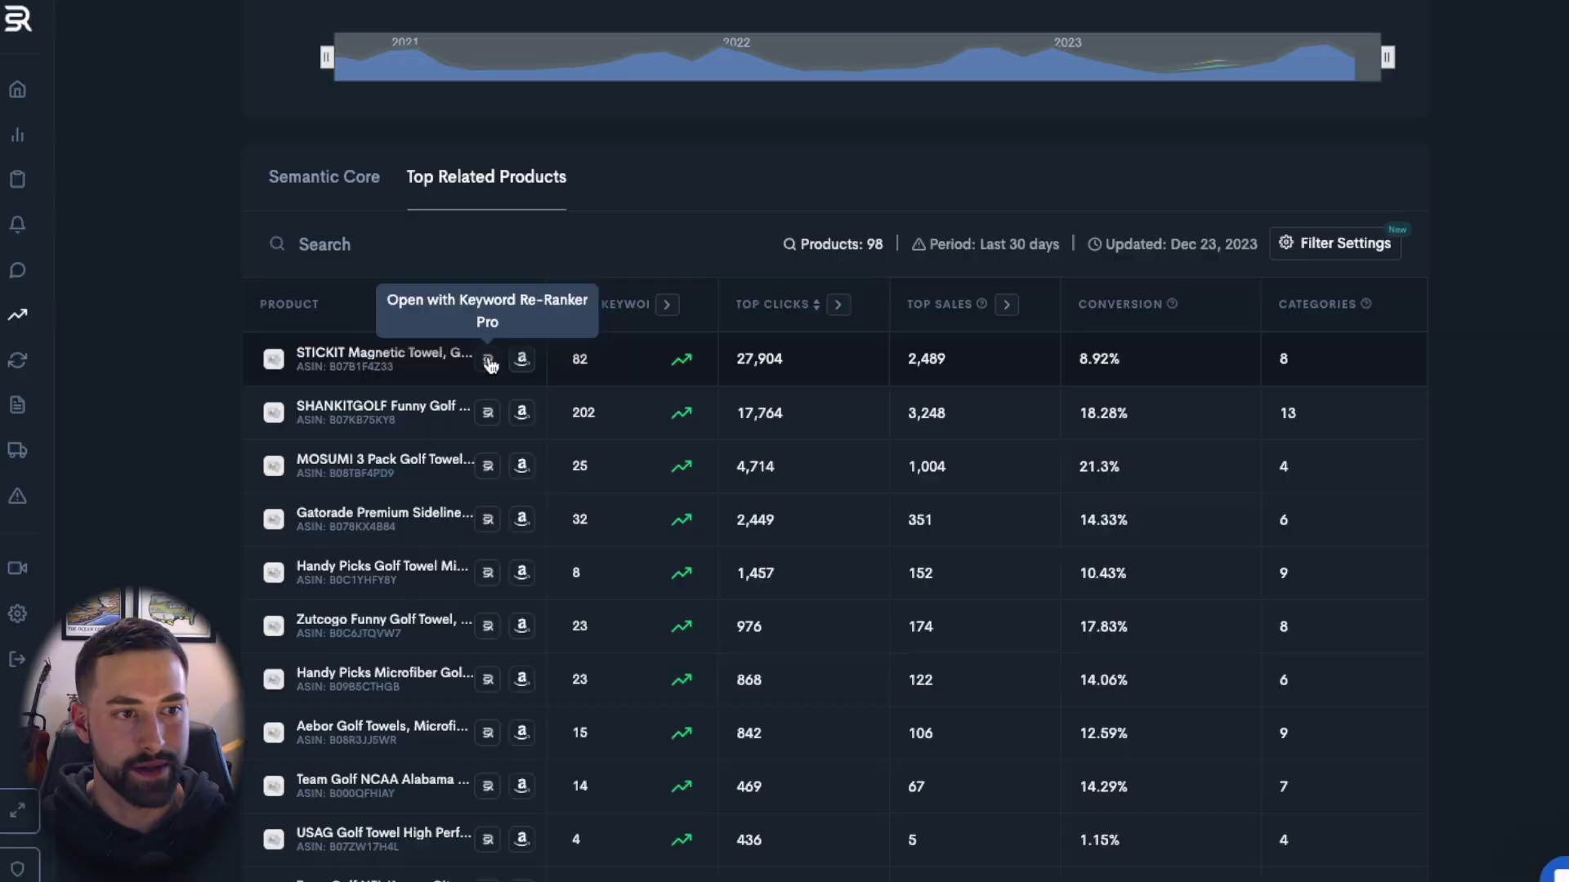
click(488, 361)
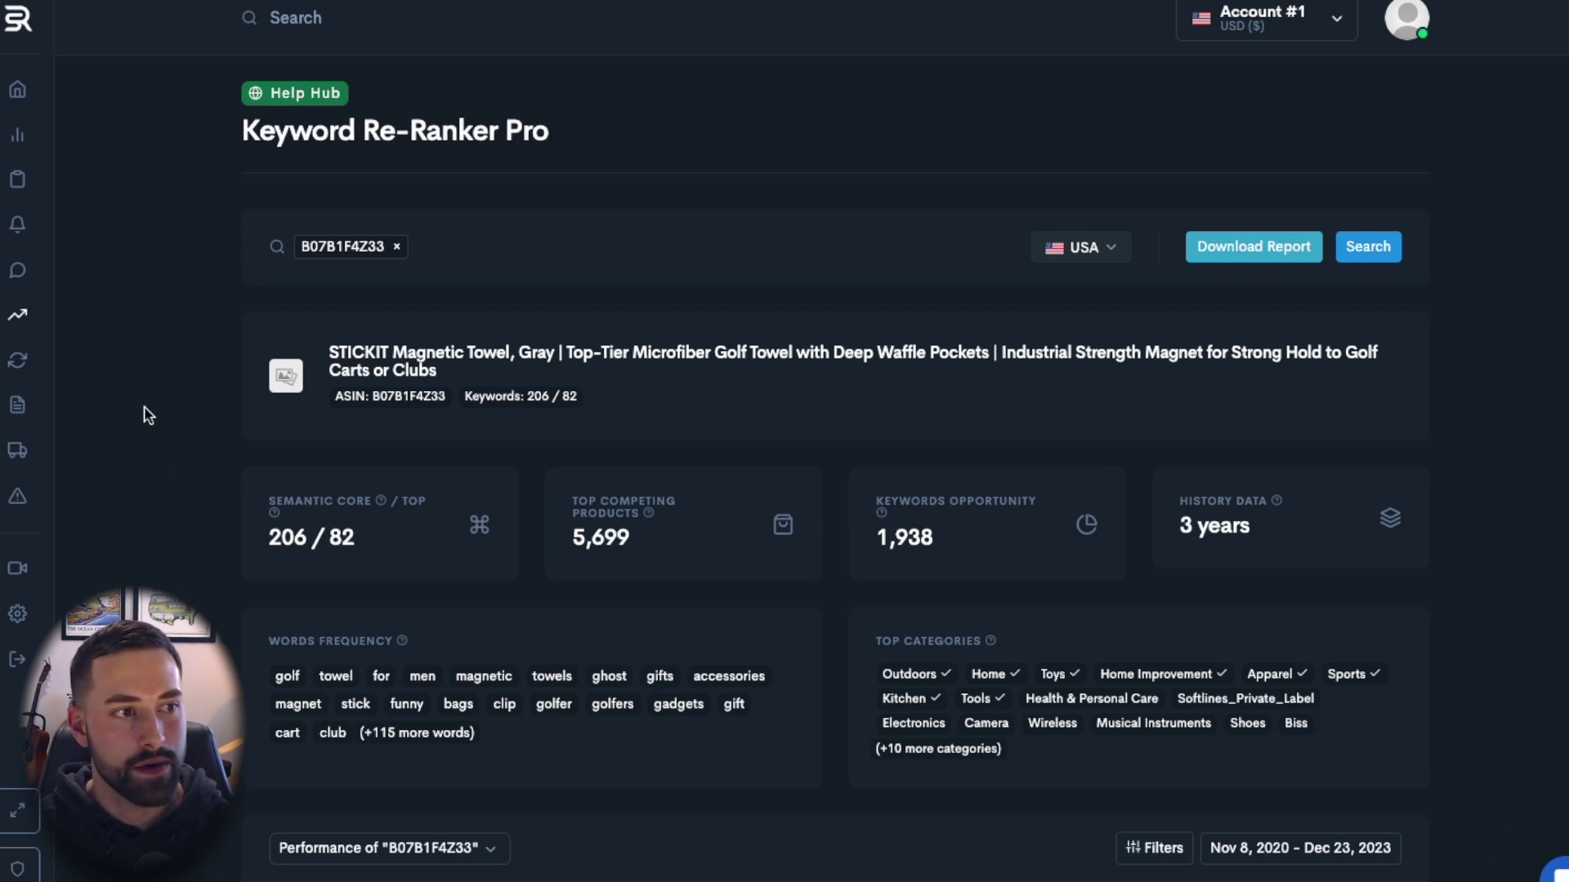
Step: Run a Keyword Re-Ranker search for ASIN B07B1F4Z33 in the USA market
mouse_move(65, 320)
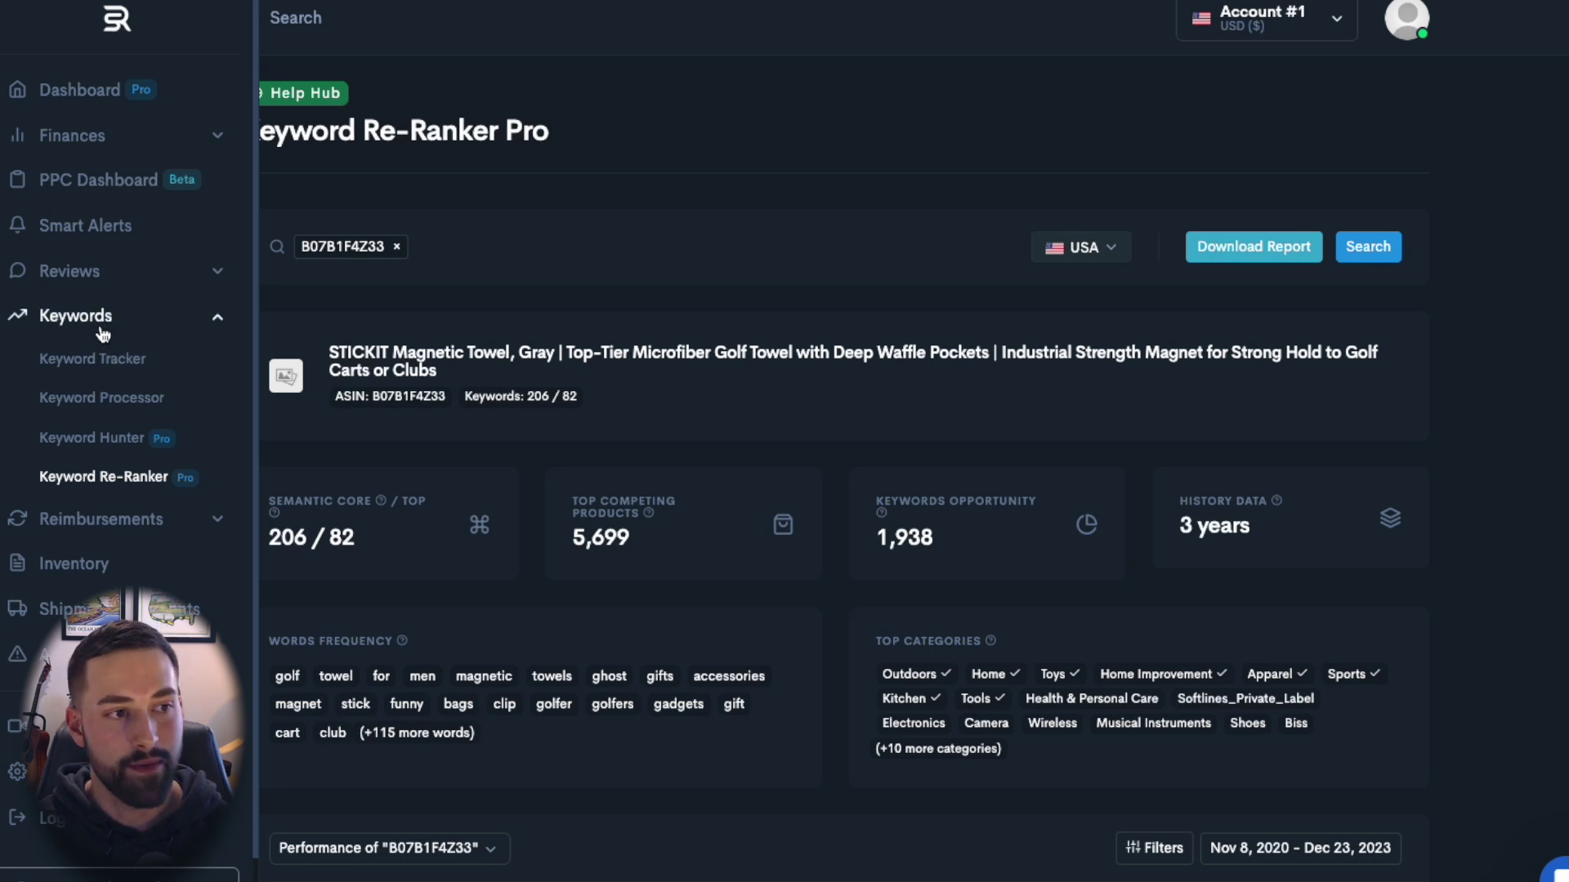
click(105, 486)
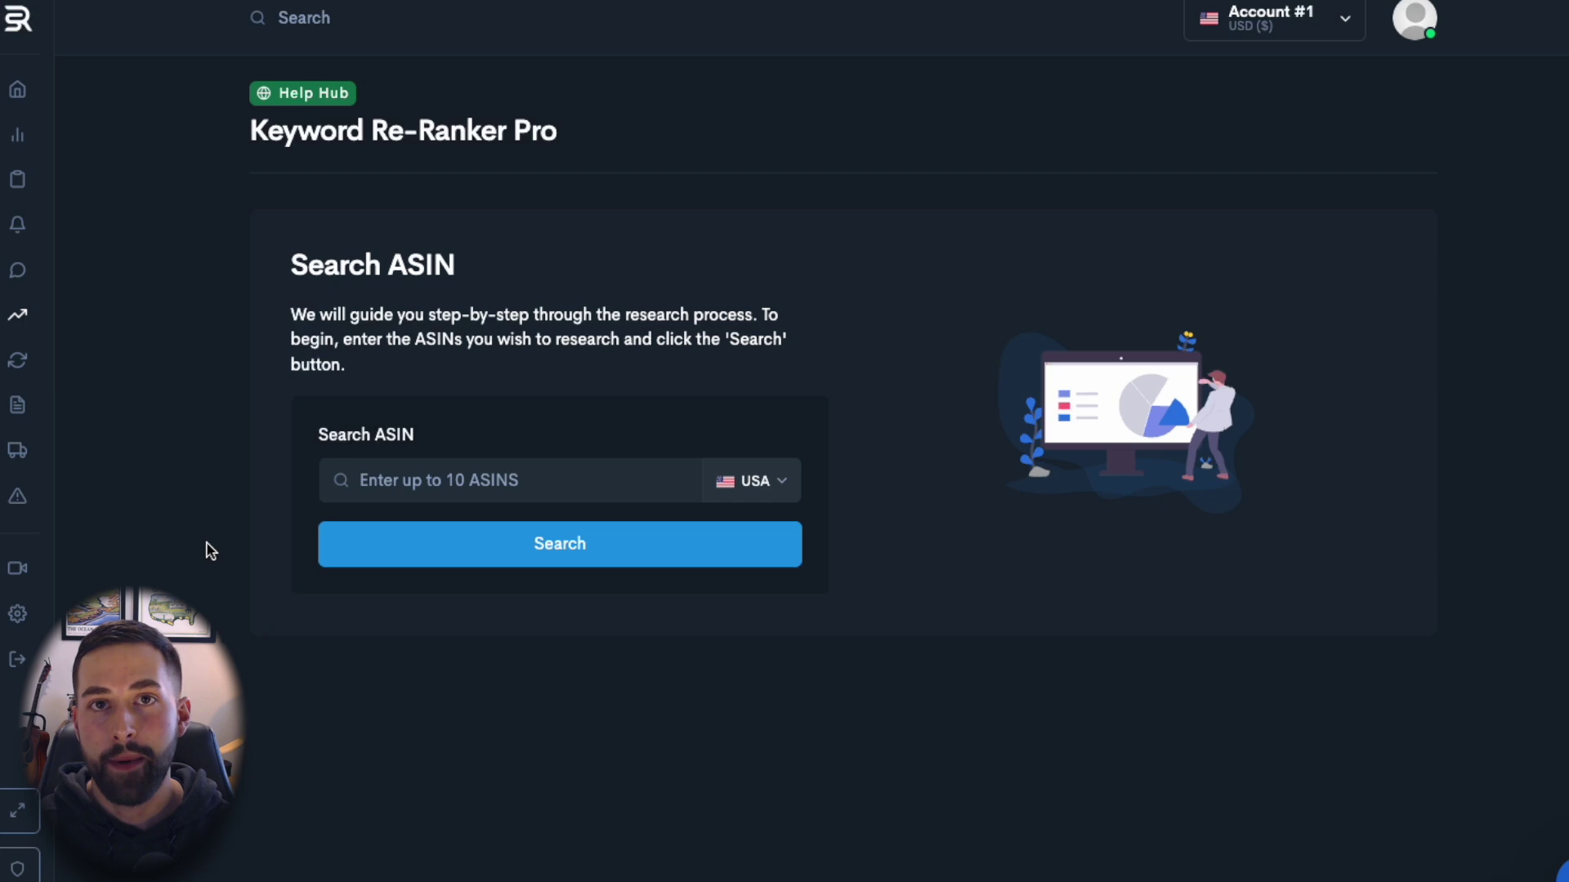
click(452, 483)
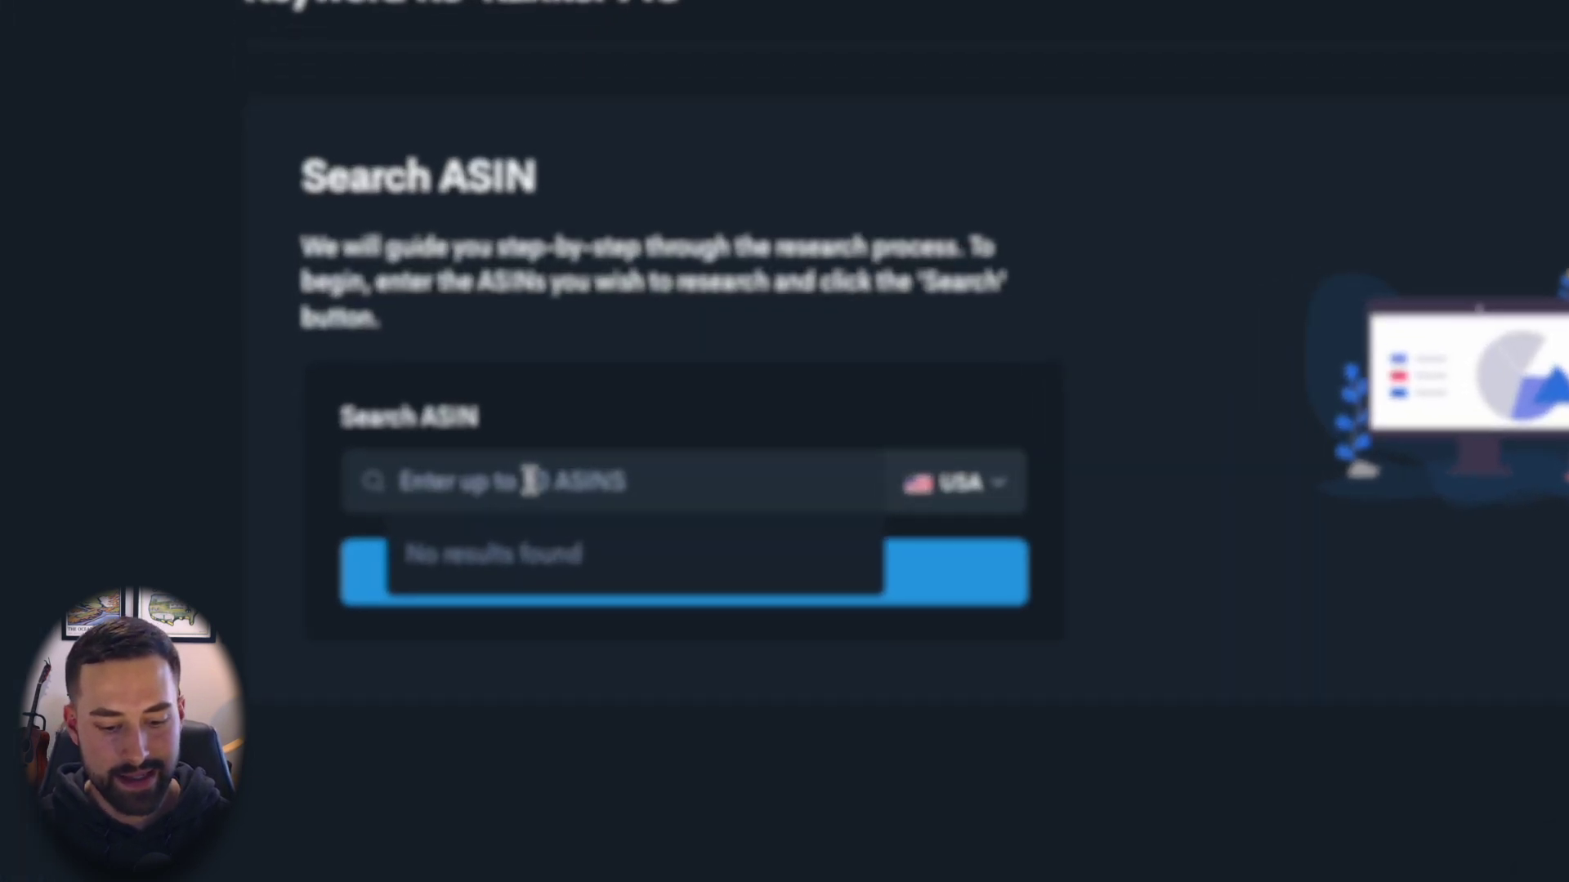
text(B07B1F4Z33)
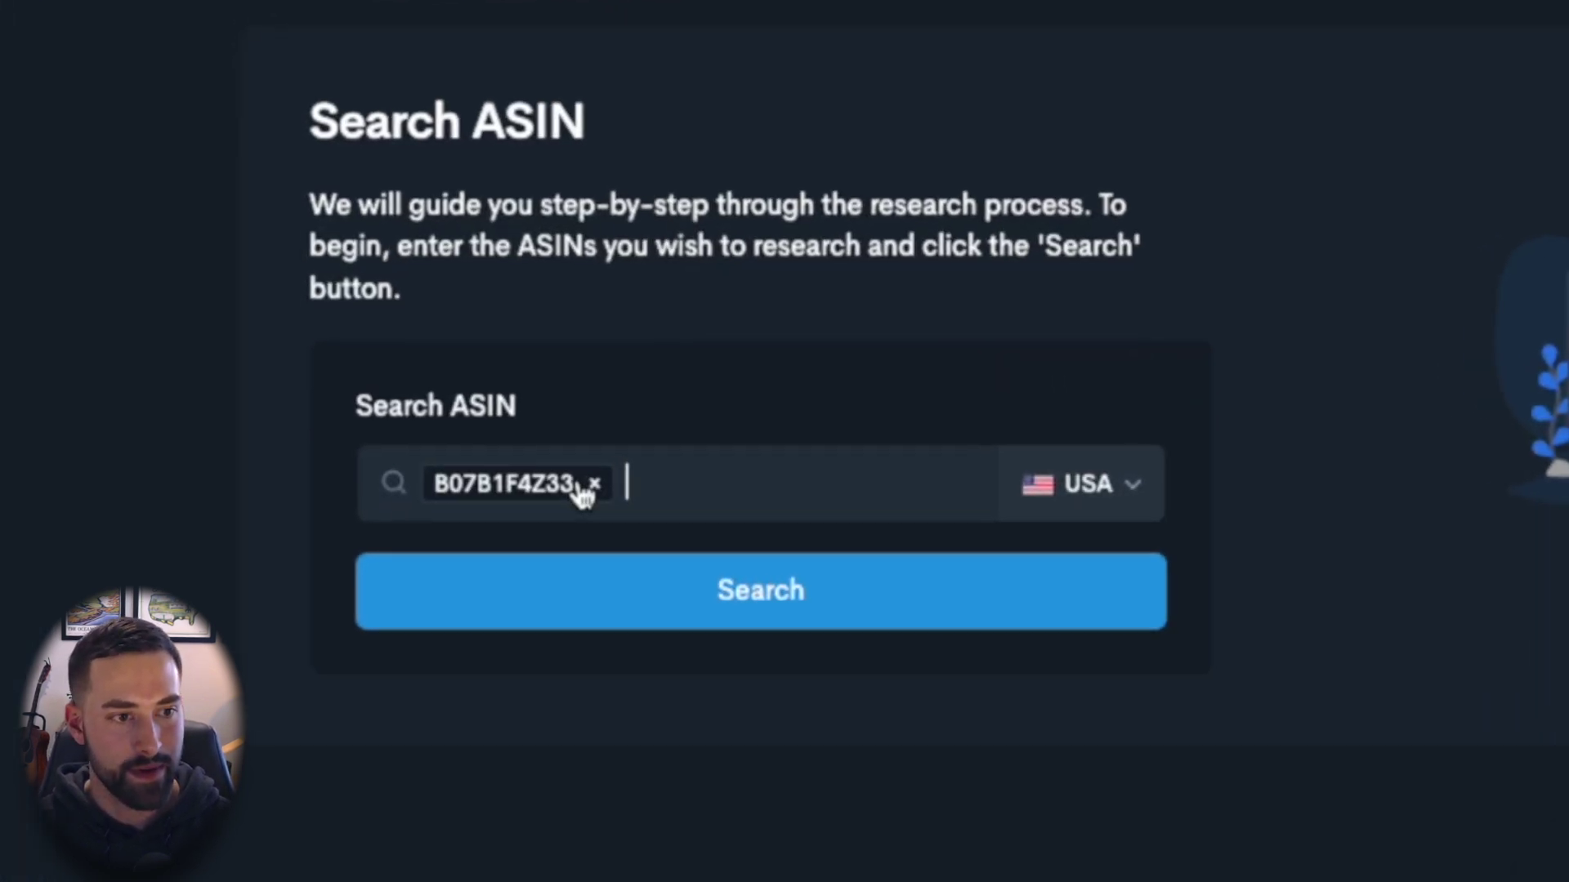
click(842, 618)
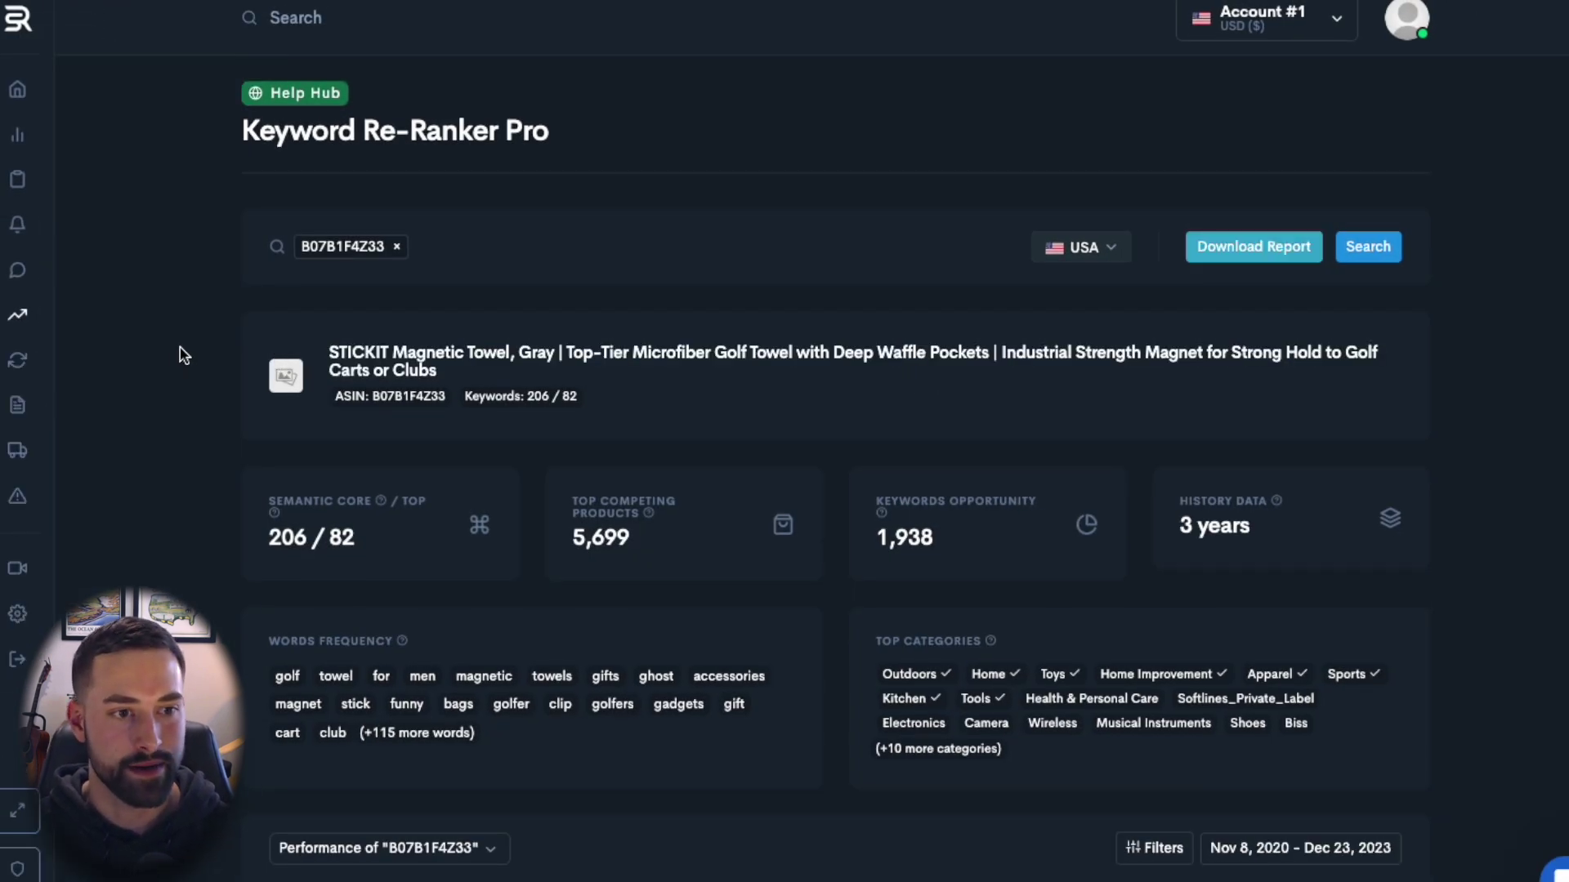
scroll(181, 355, down, 5)
scroll(182, 355, up, 2)
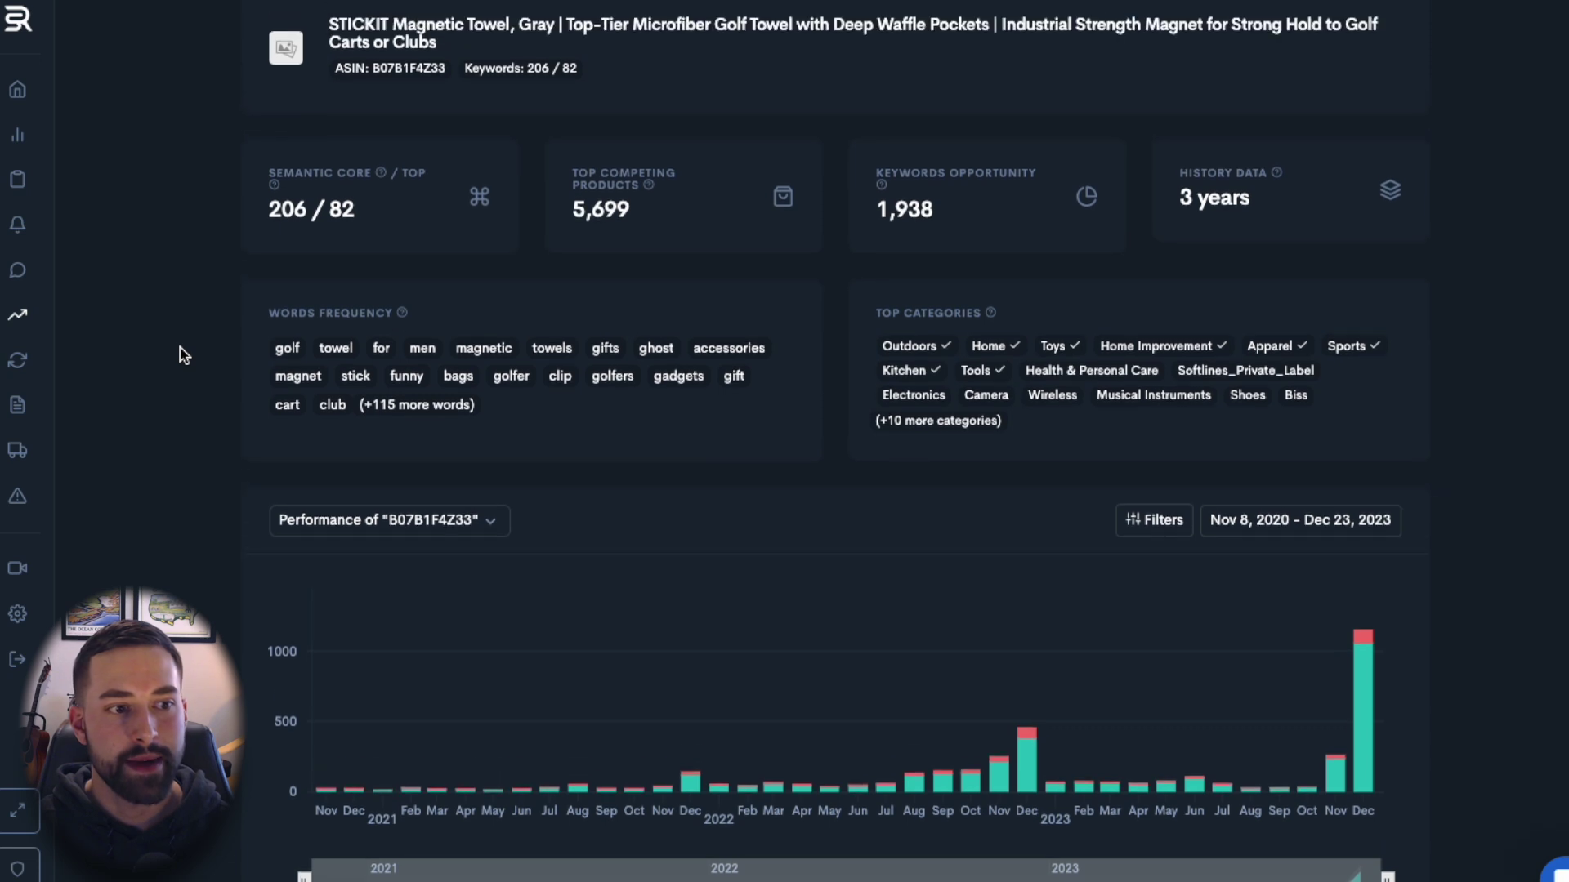
scroll(182, 354, up, 1)
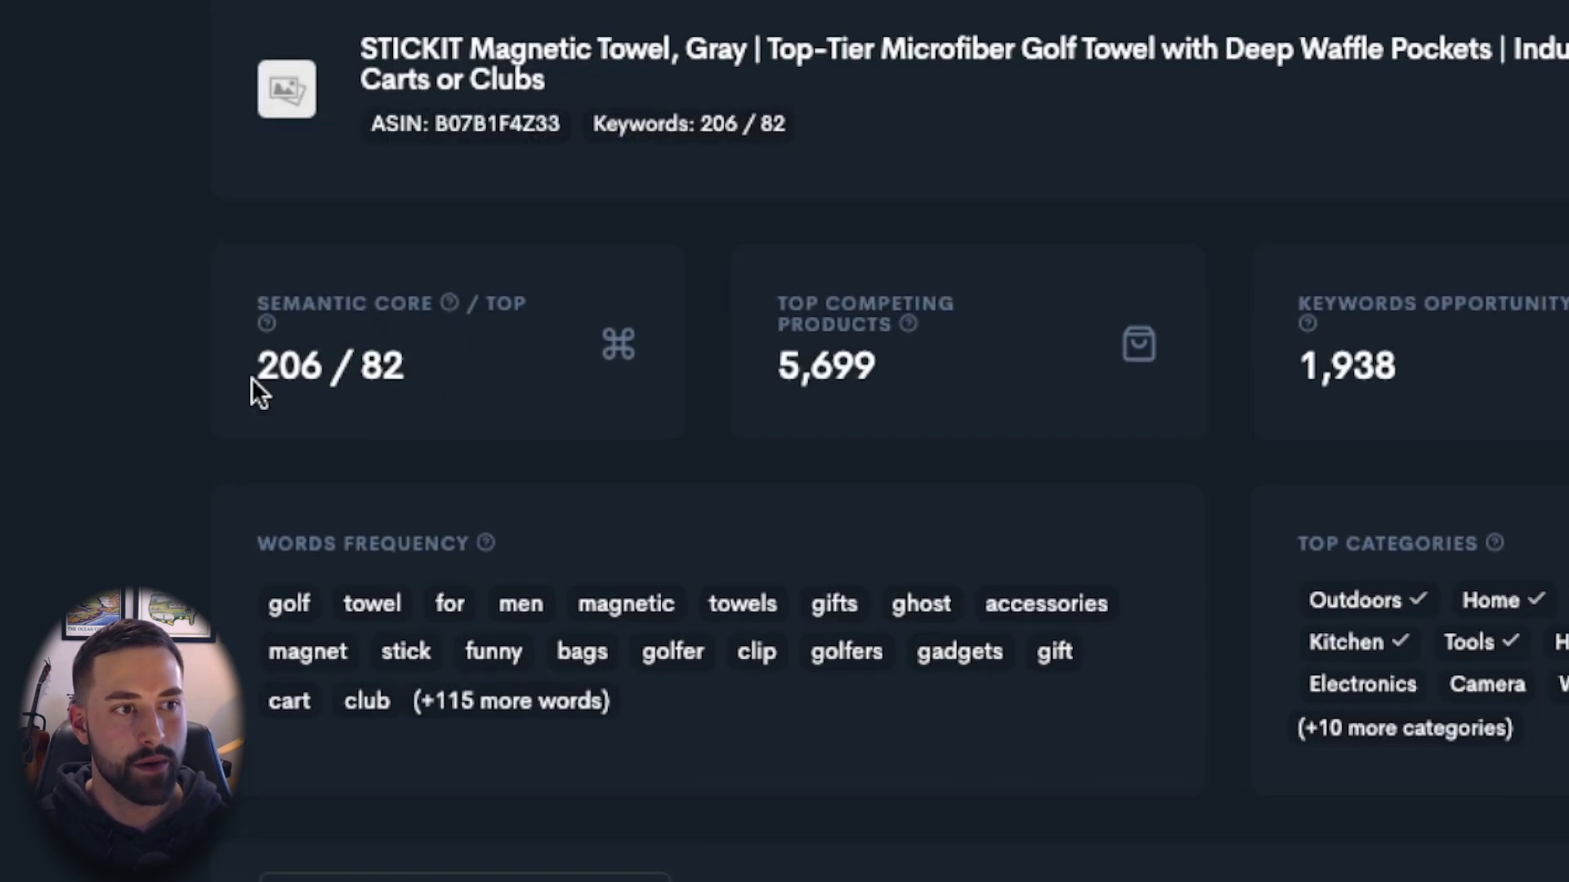
double_click(296, 375)
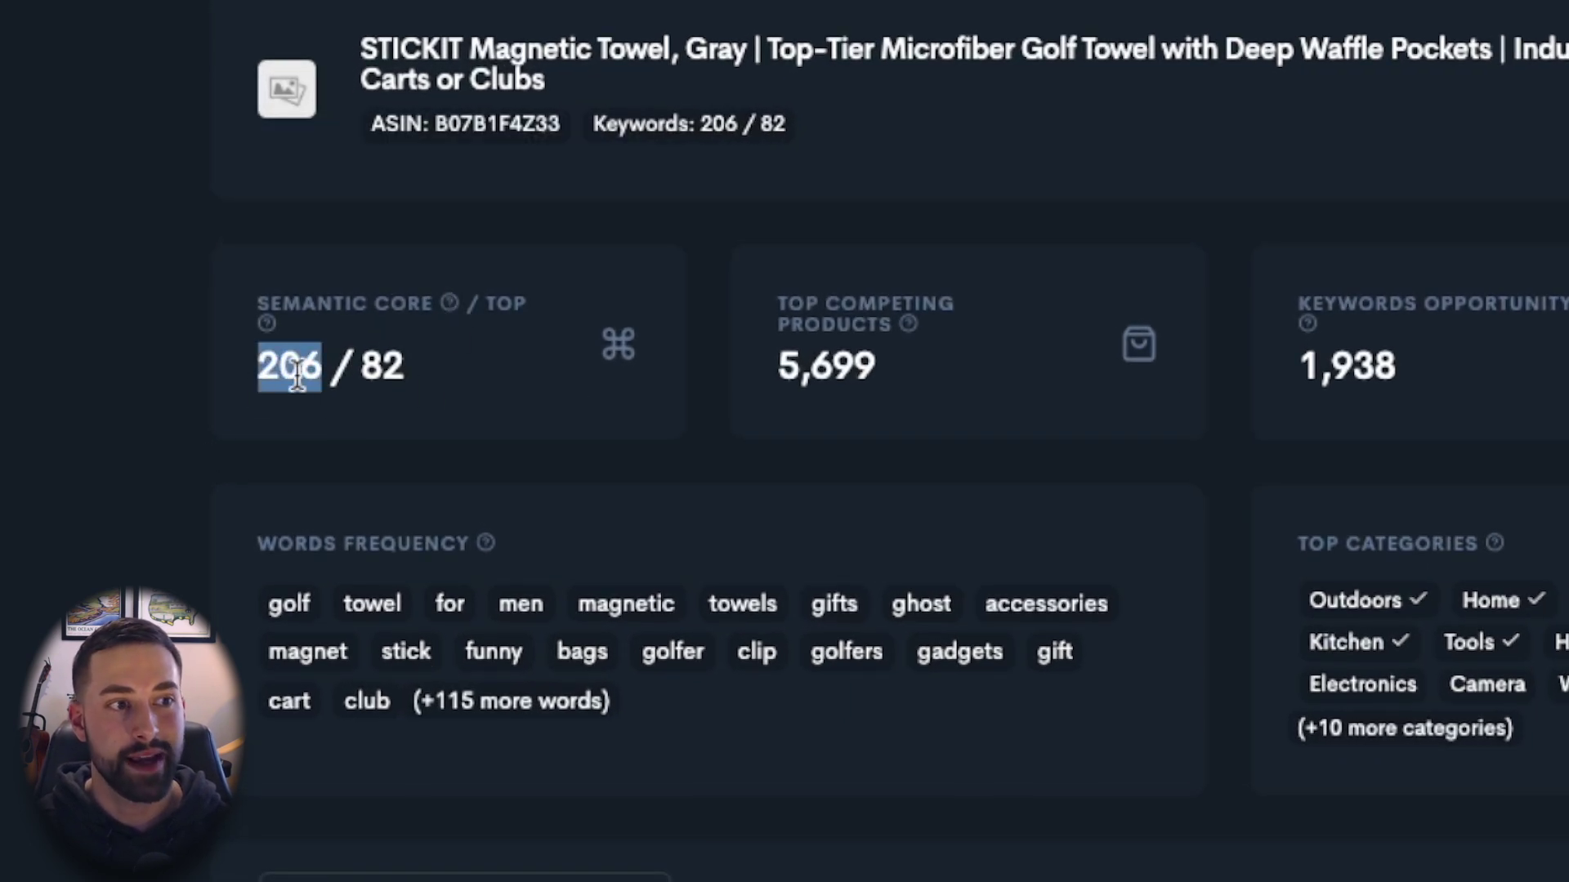
double_click(382, 374)
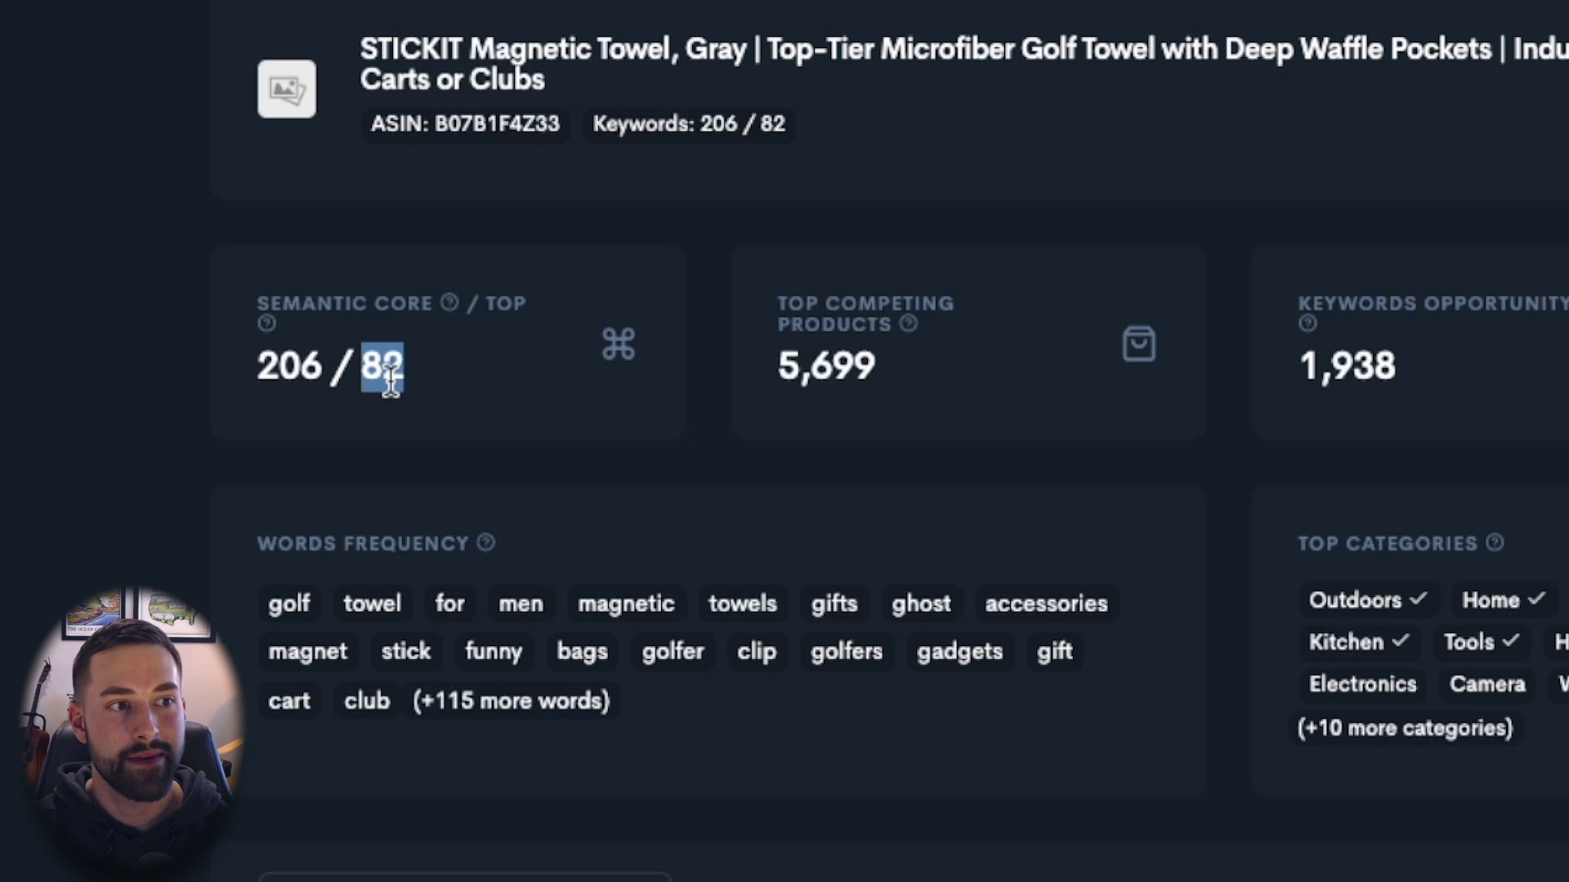
click(454, 379)
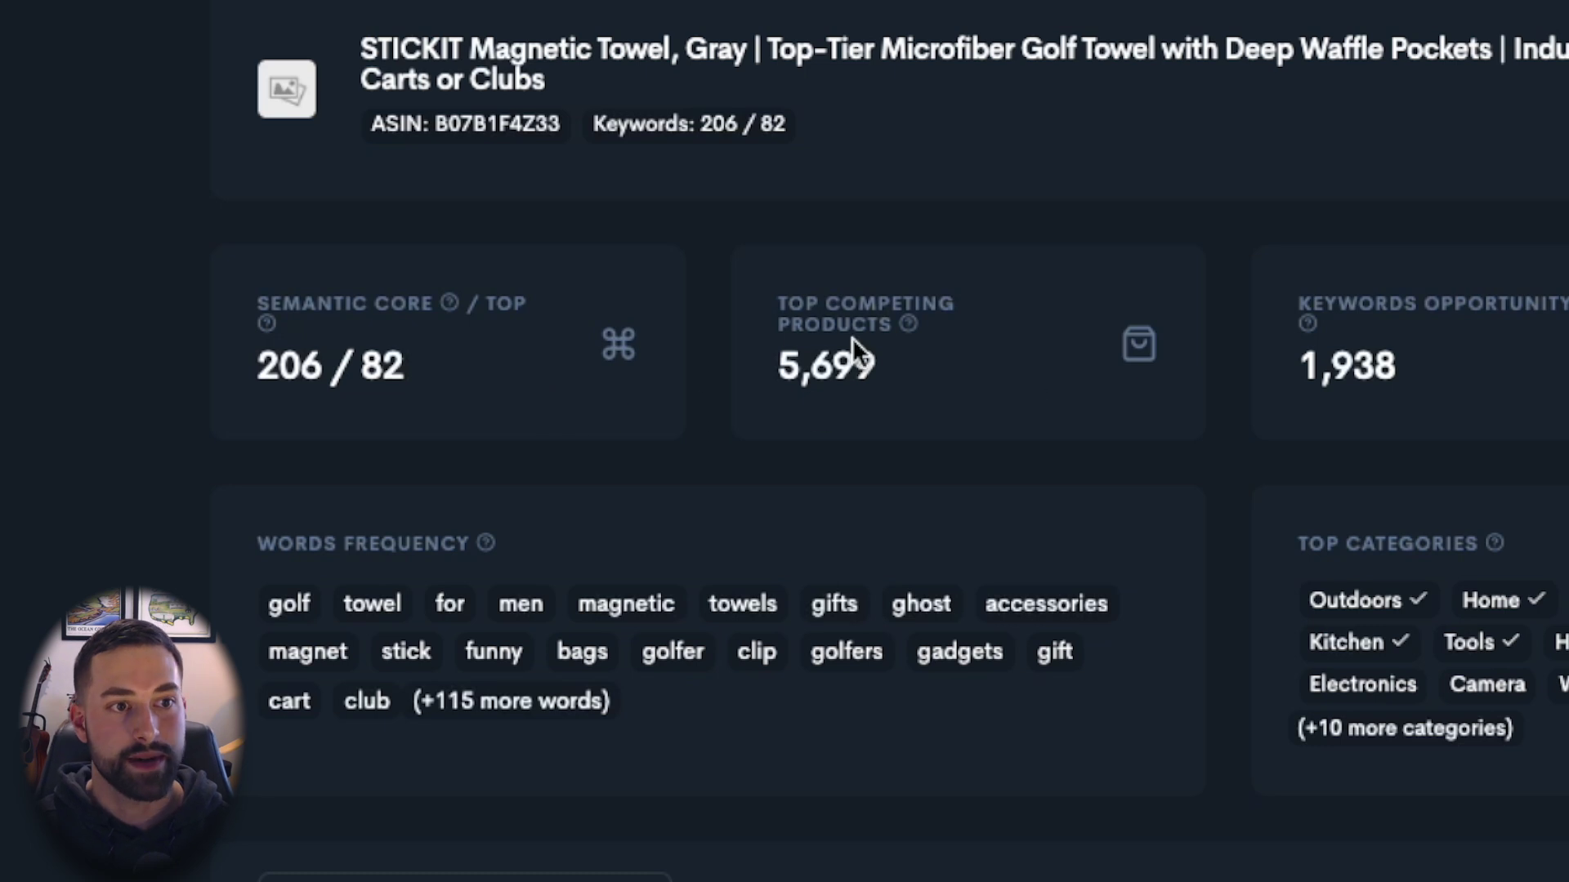
double_click(801, 367)
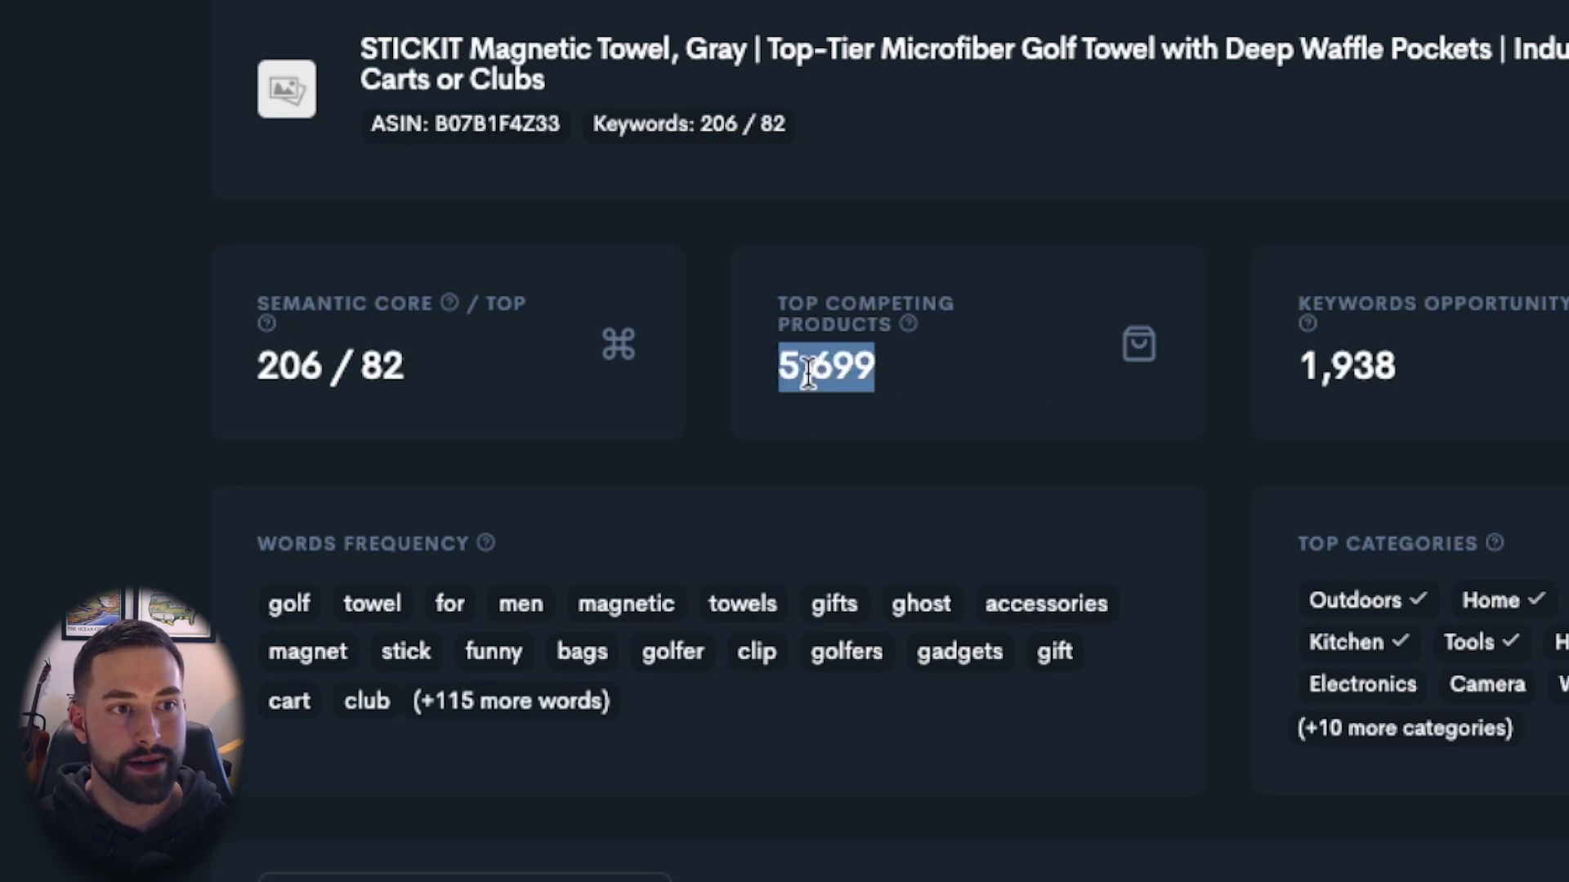
click(902, 373)
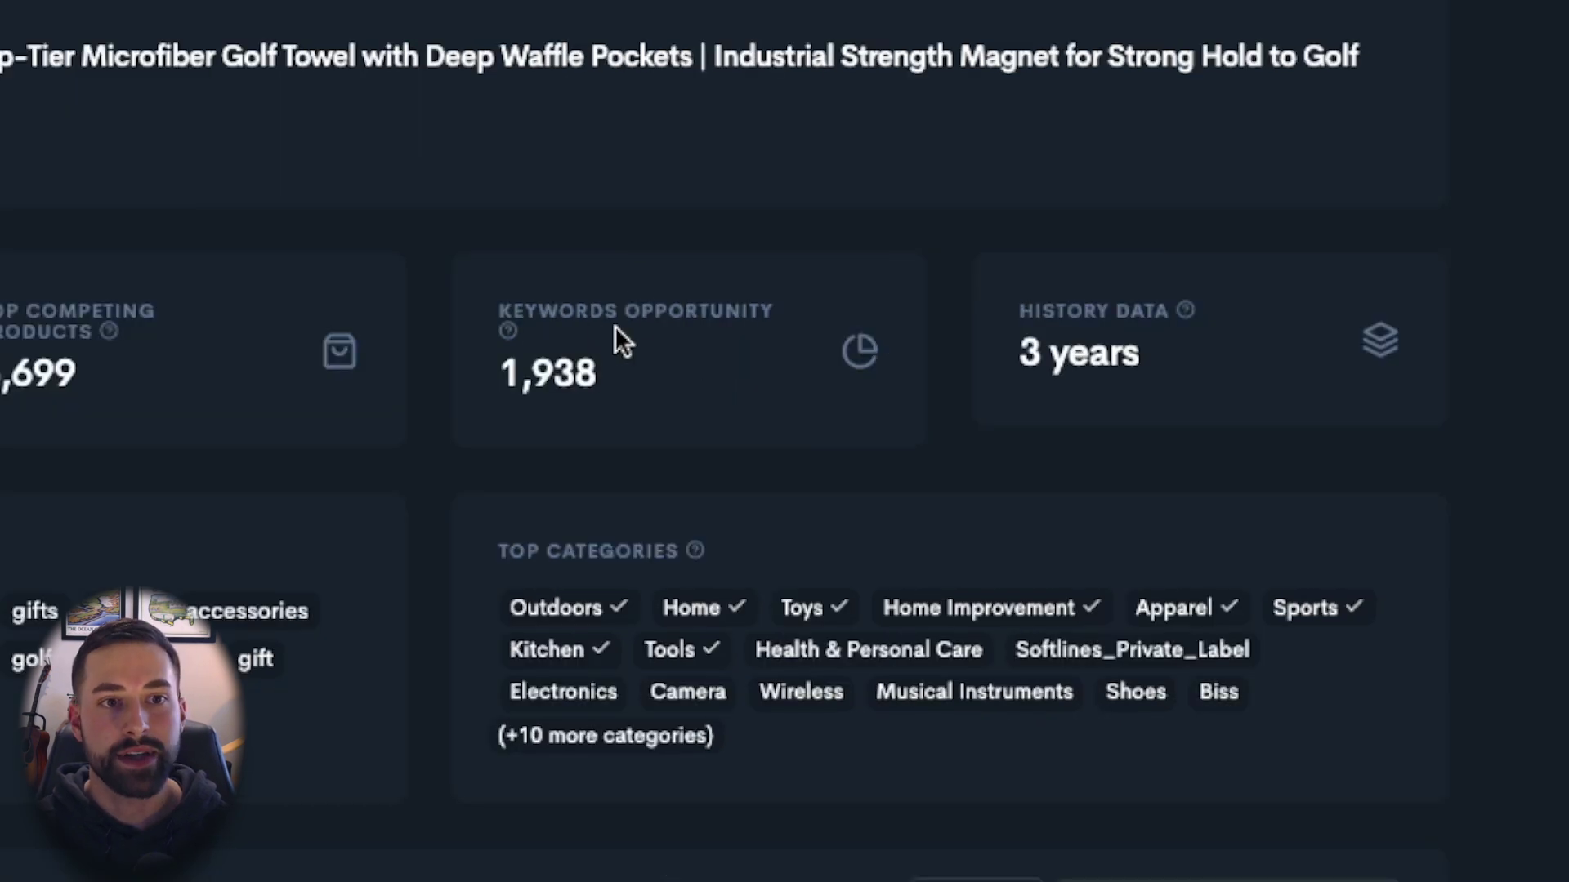
double_click(544, 377)
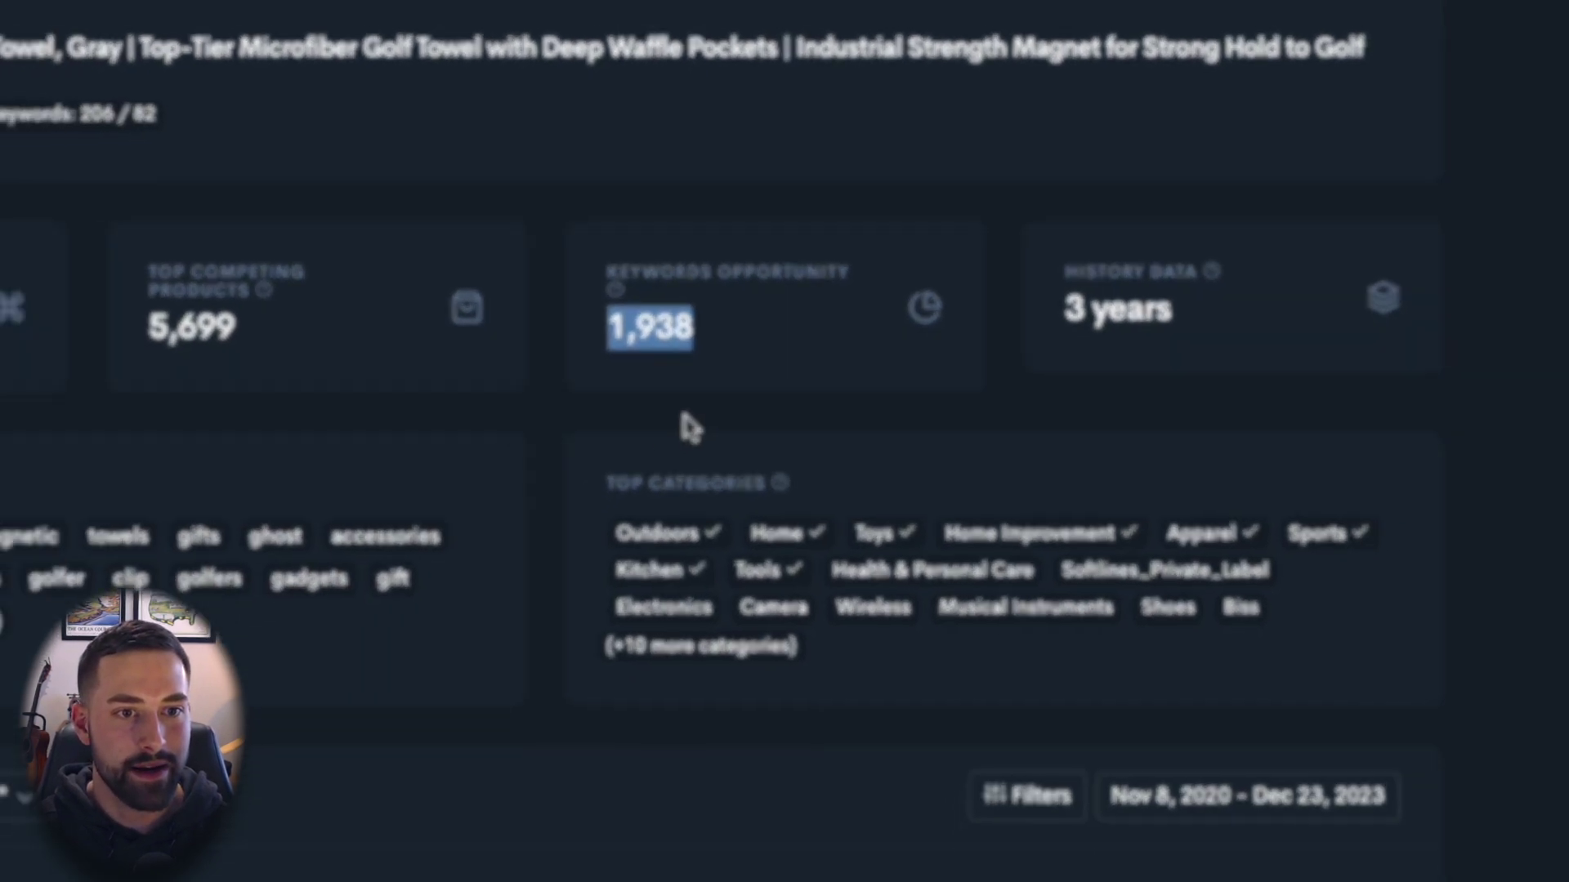
scroll(181, 355, down, 4)
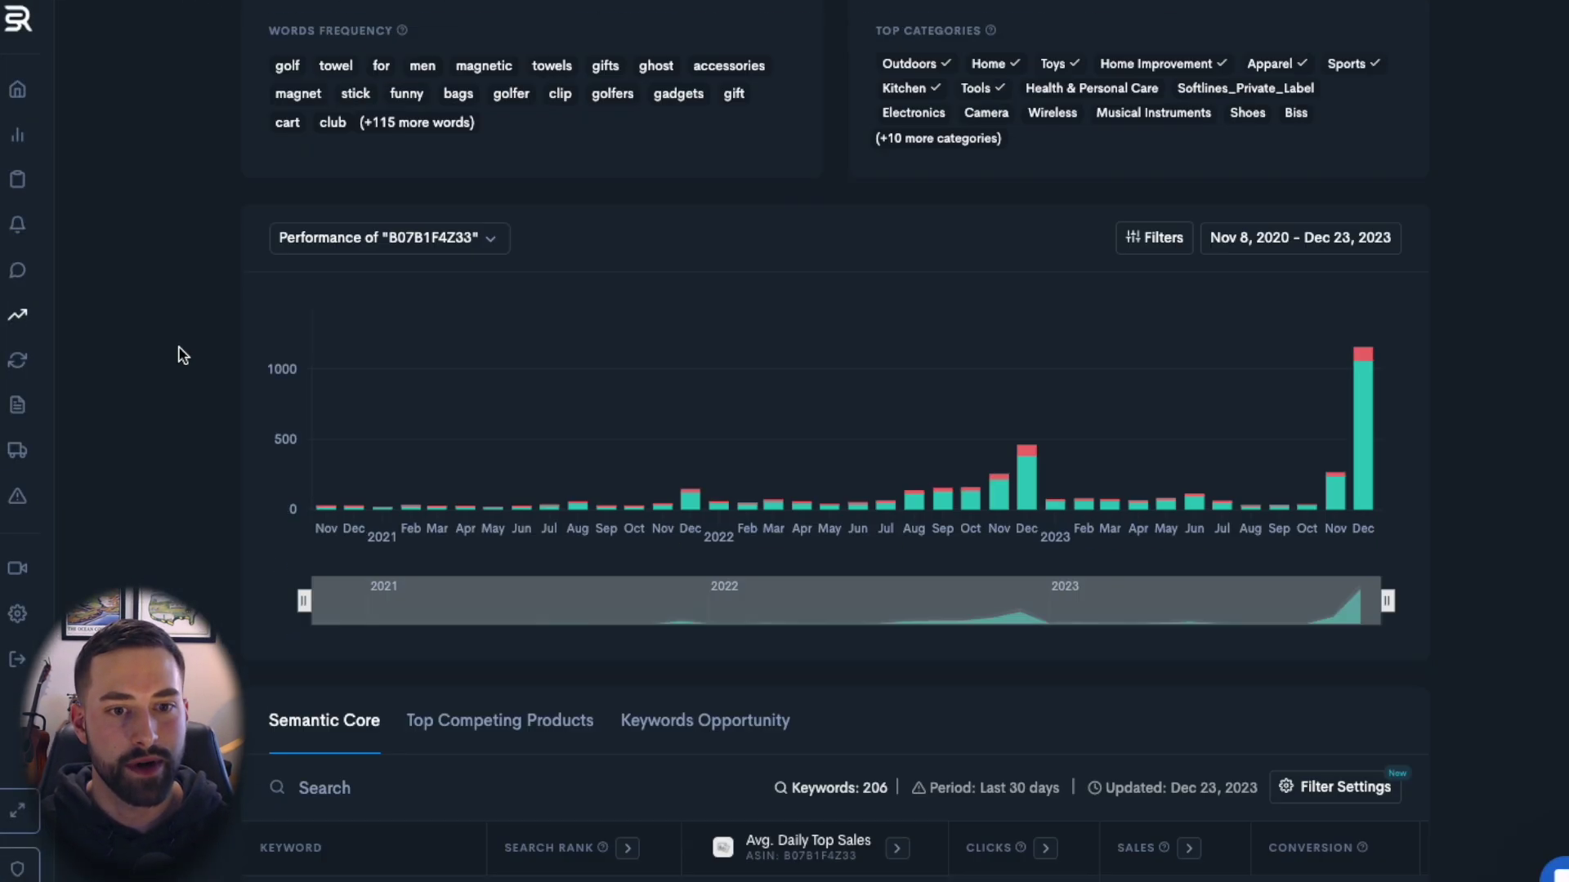
scroll(179, 353, down, 2)
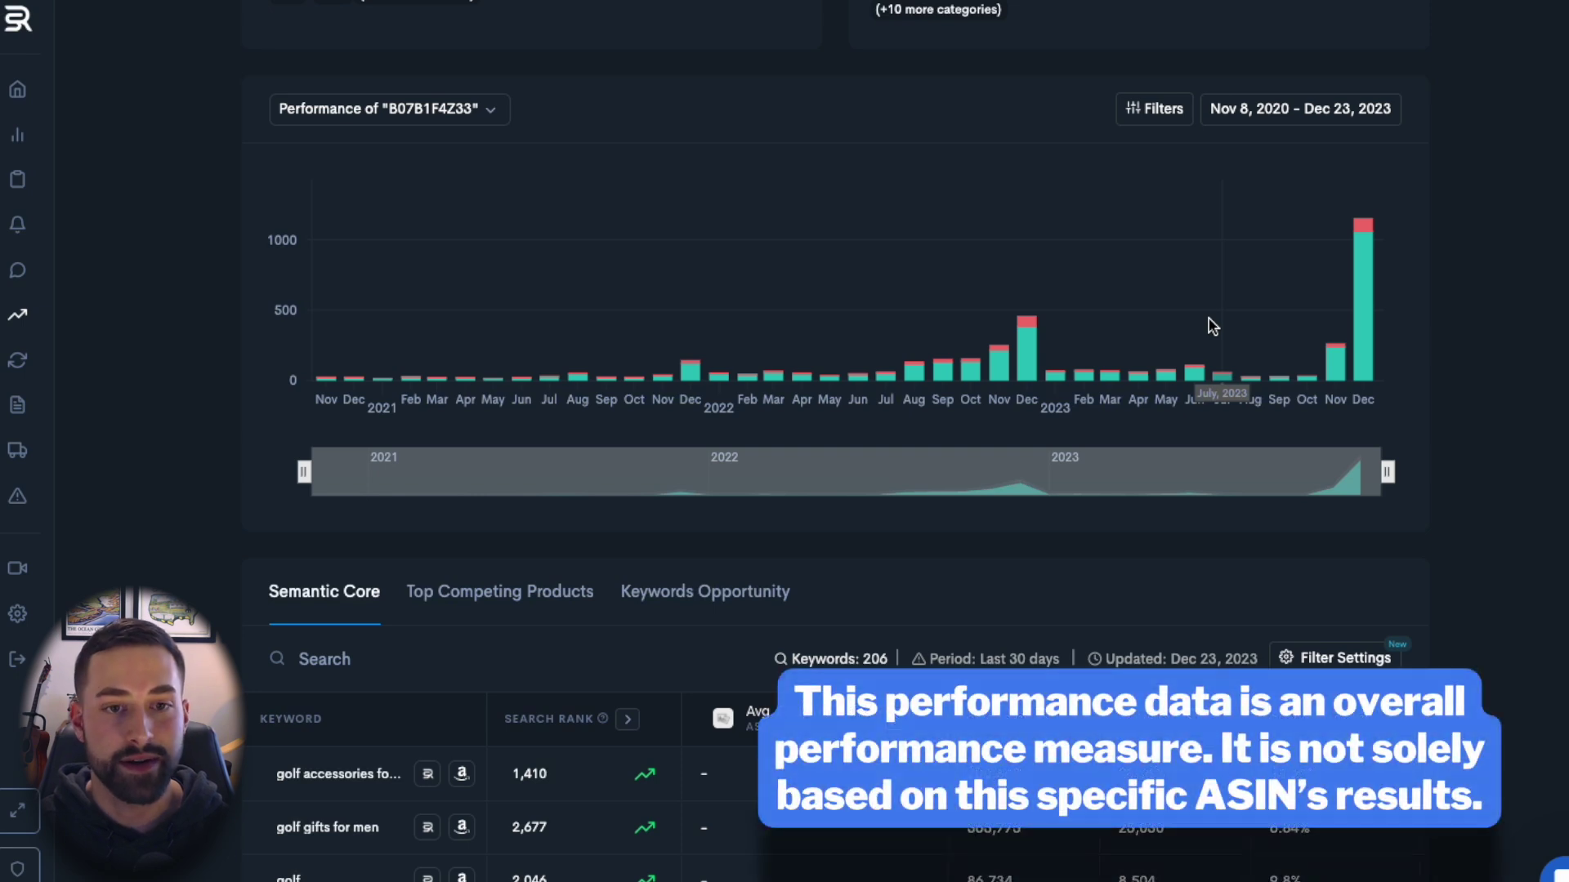
mouse_move(1369, 345)
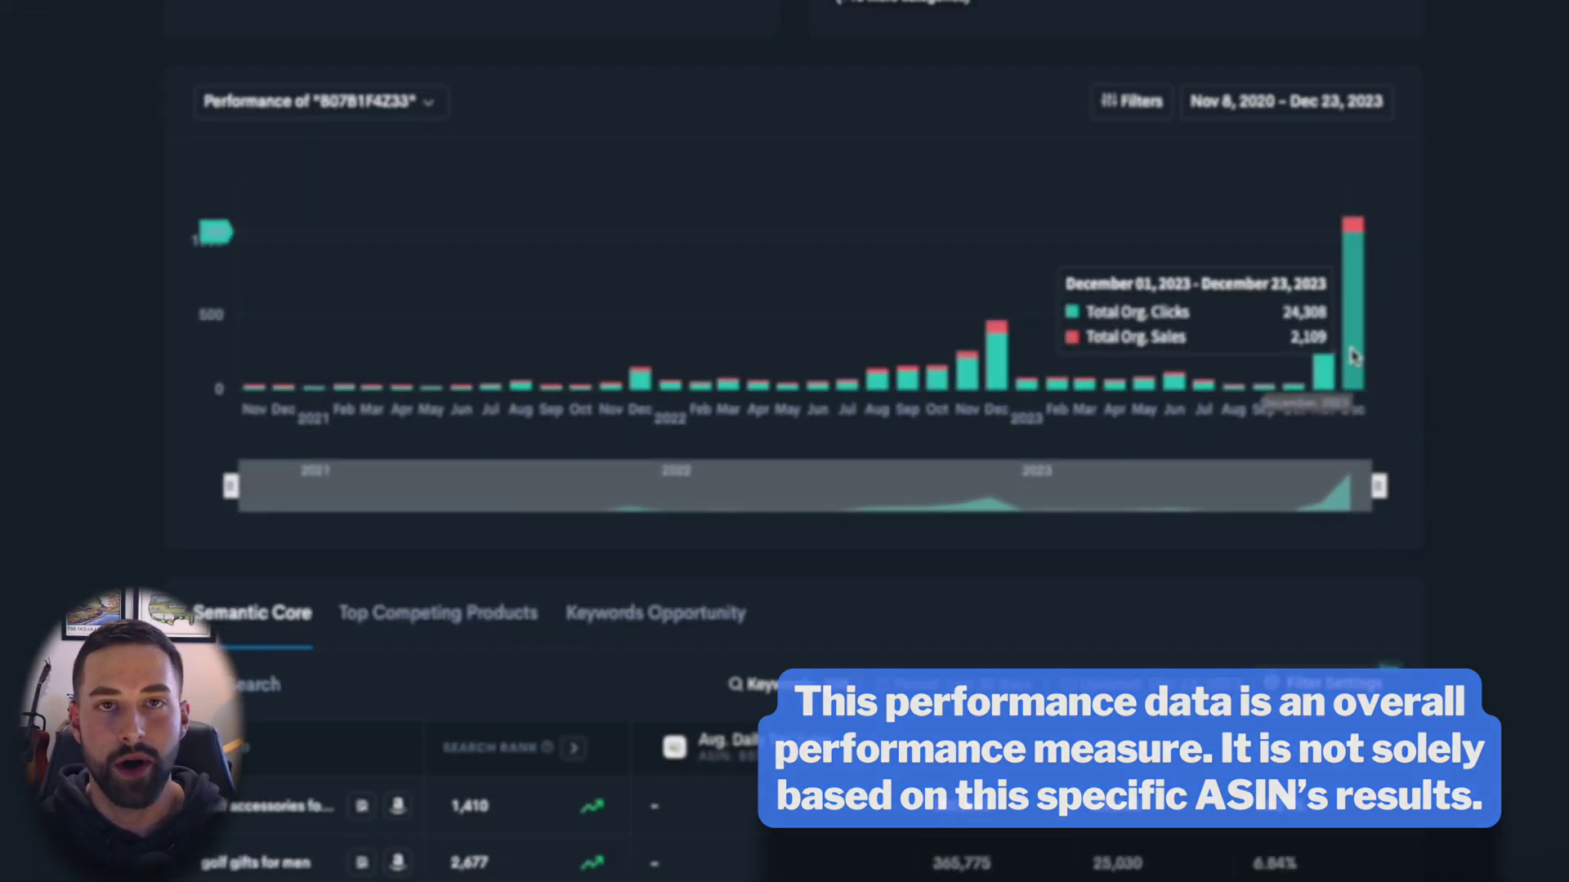
scroll(191, 547, down, 6)
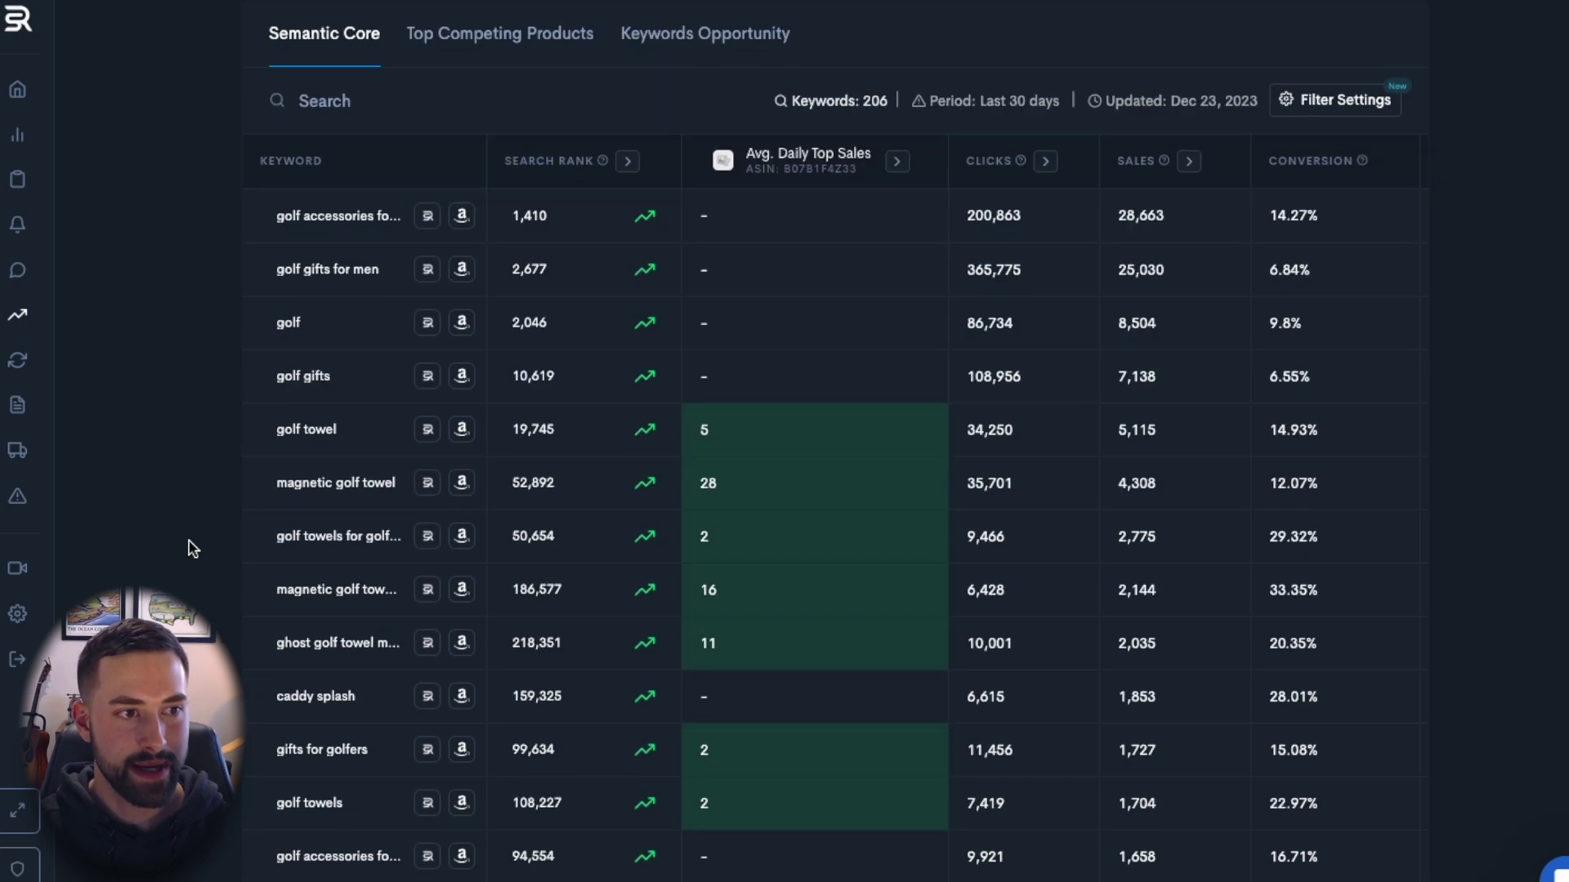
scroll(191, 547, up, 1)
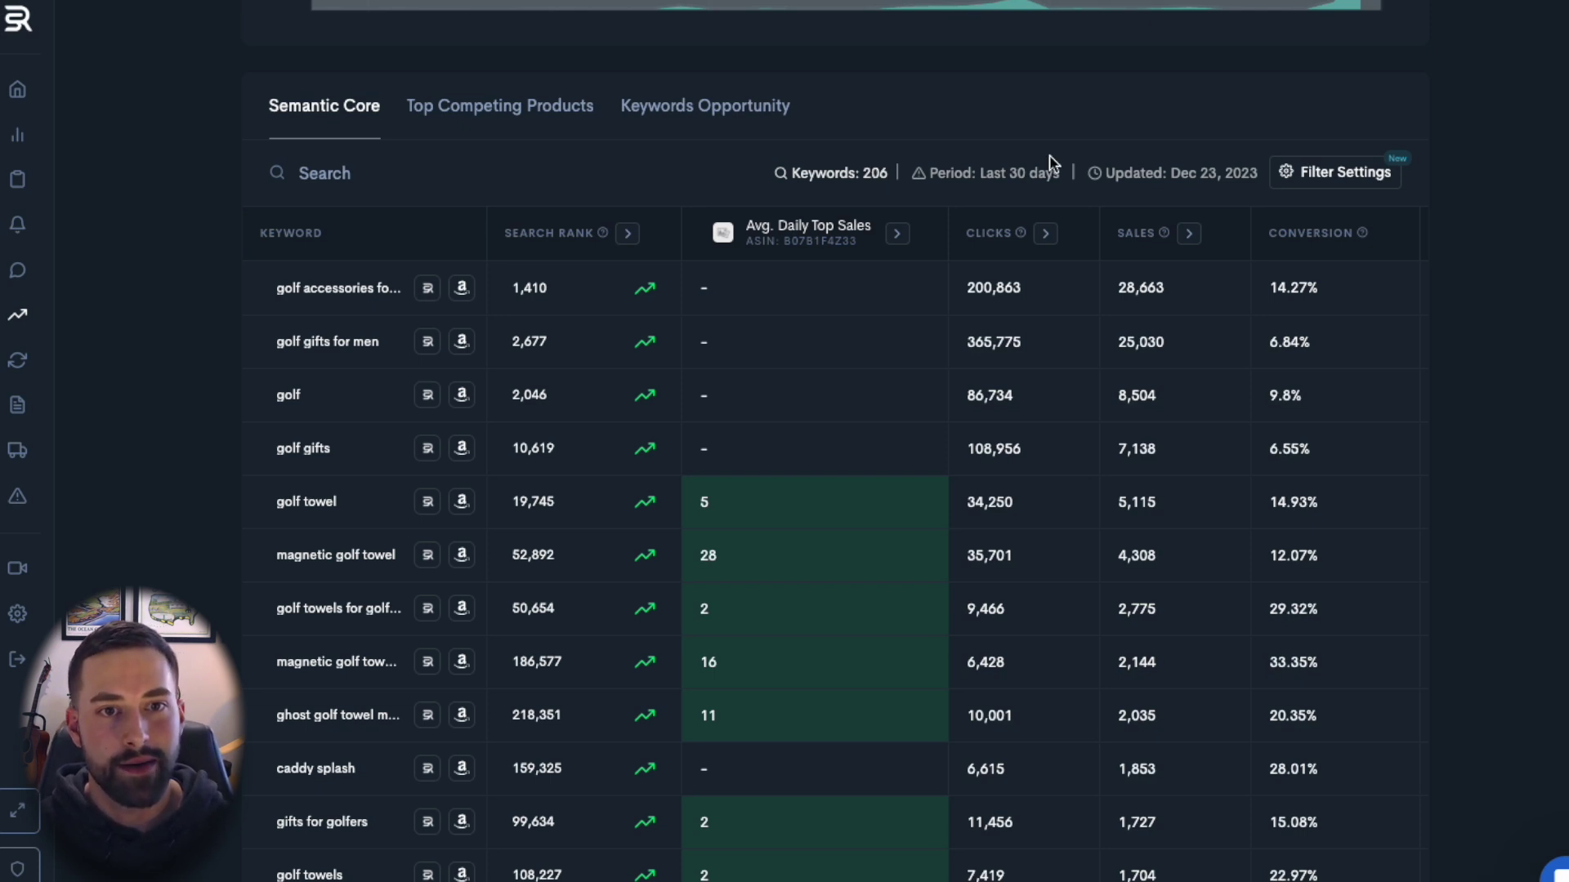
Step: Filter the STICKIT semantic core to Conversion % minimum 15, leaving 90 of 206 keywords
click(1335, 173)
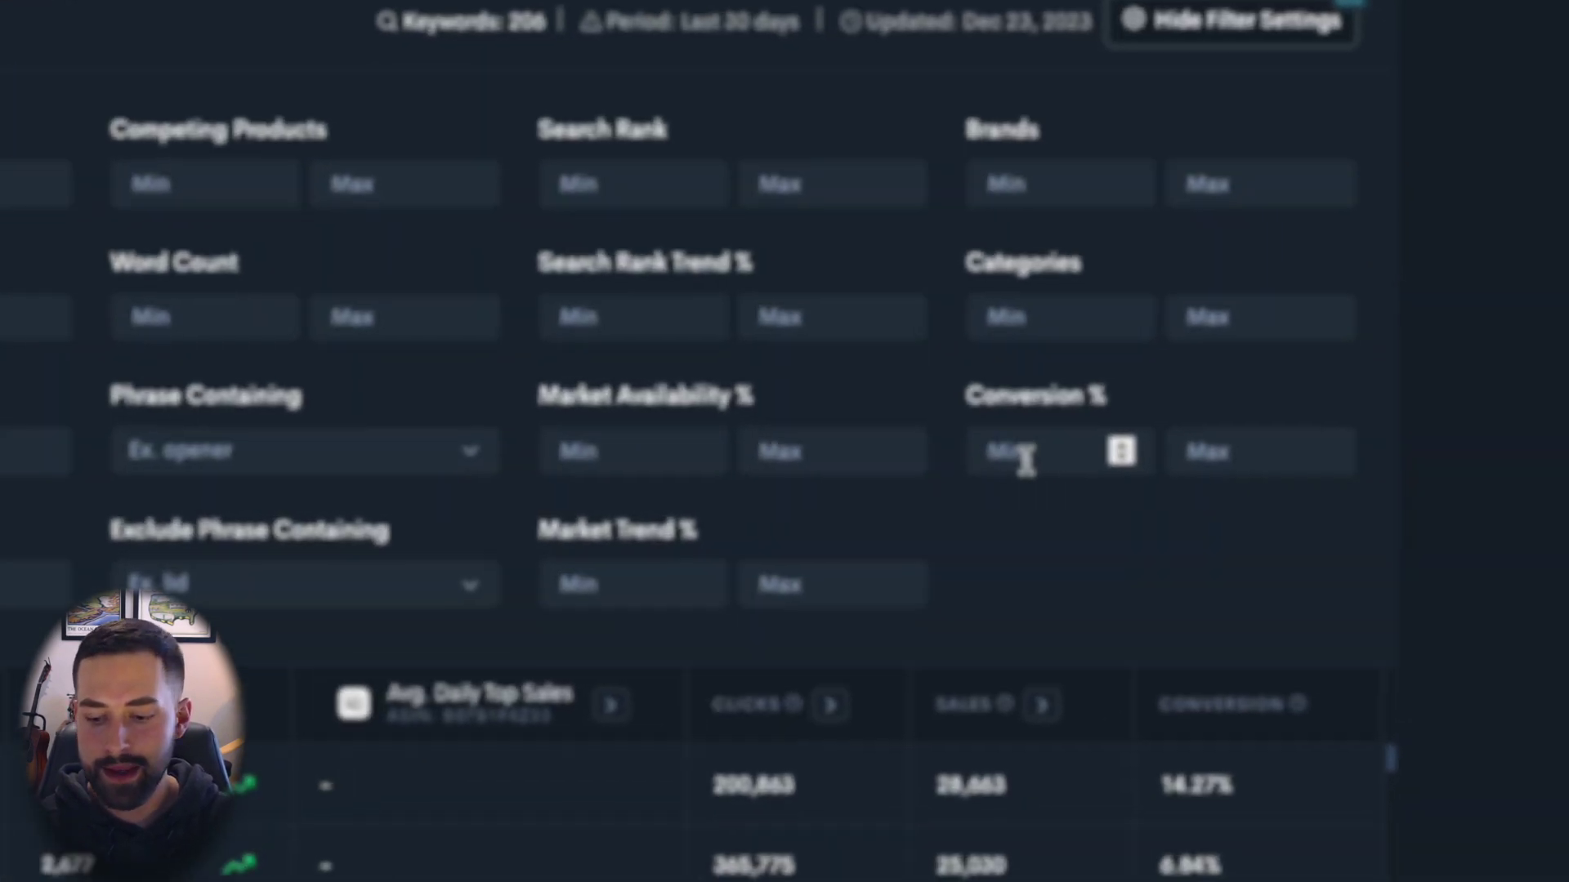
click(1177, 464)
text(15)
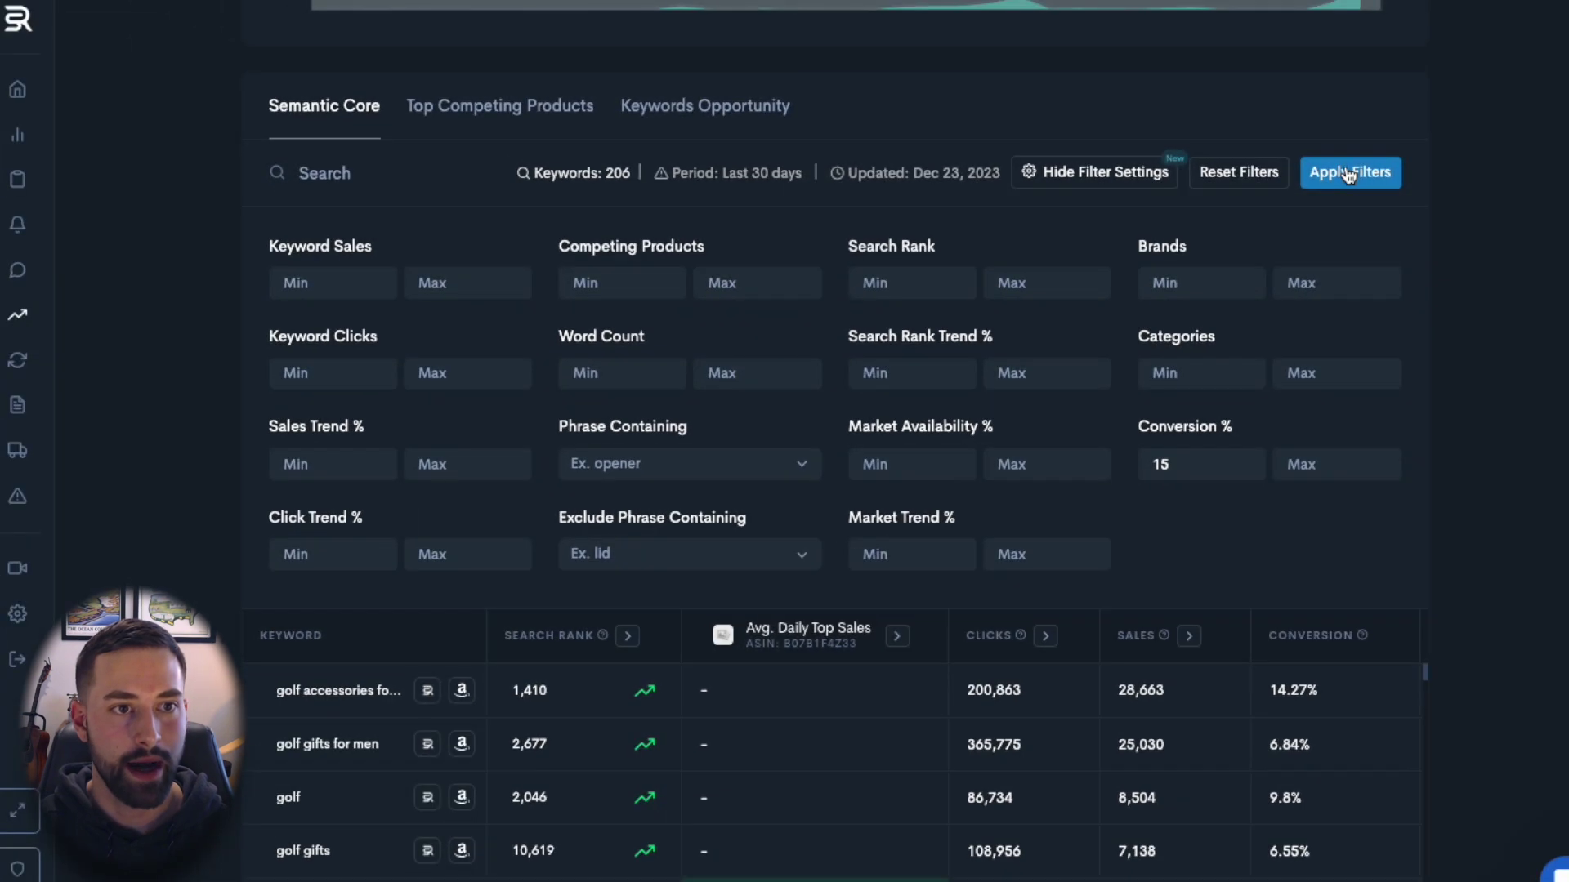
click(1348, 174)
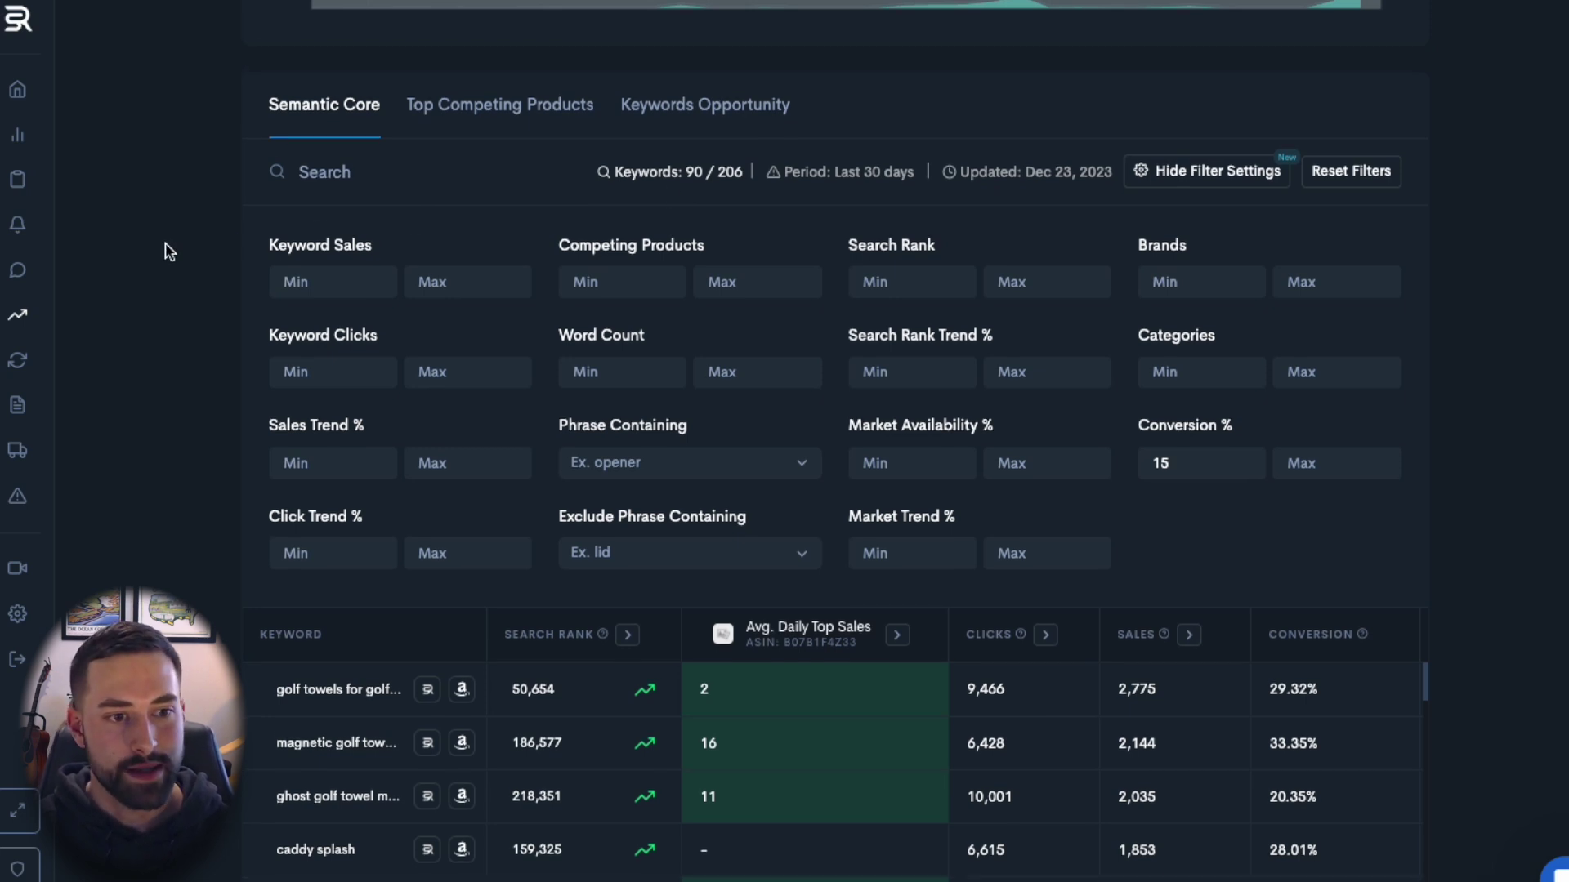
scroll(166, 250, down, 2)
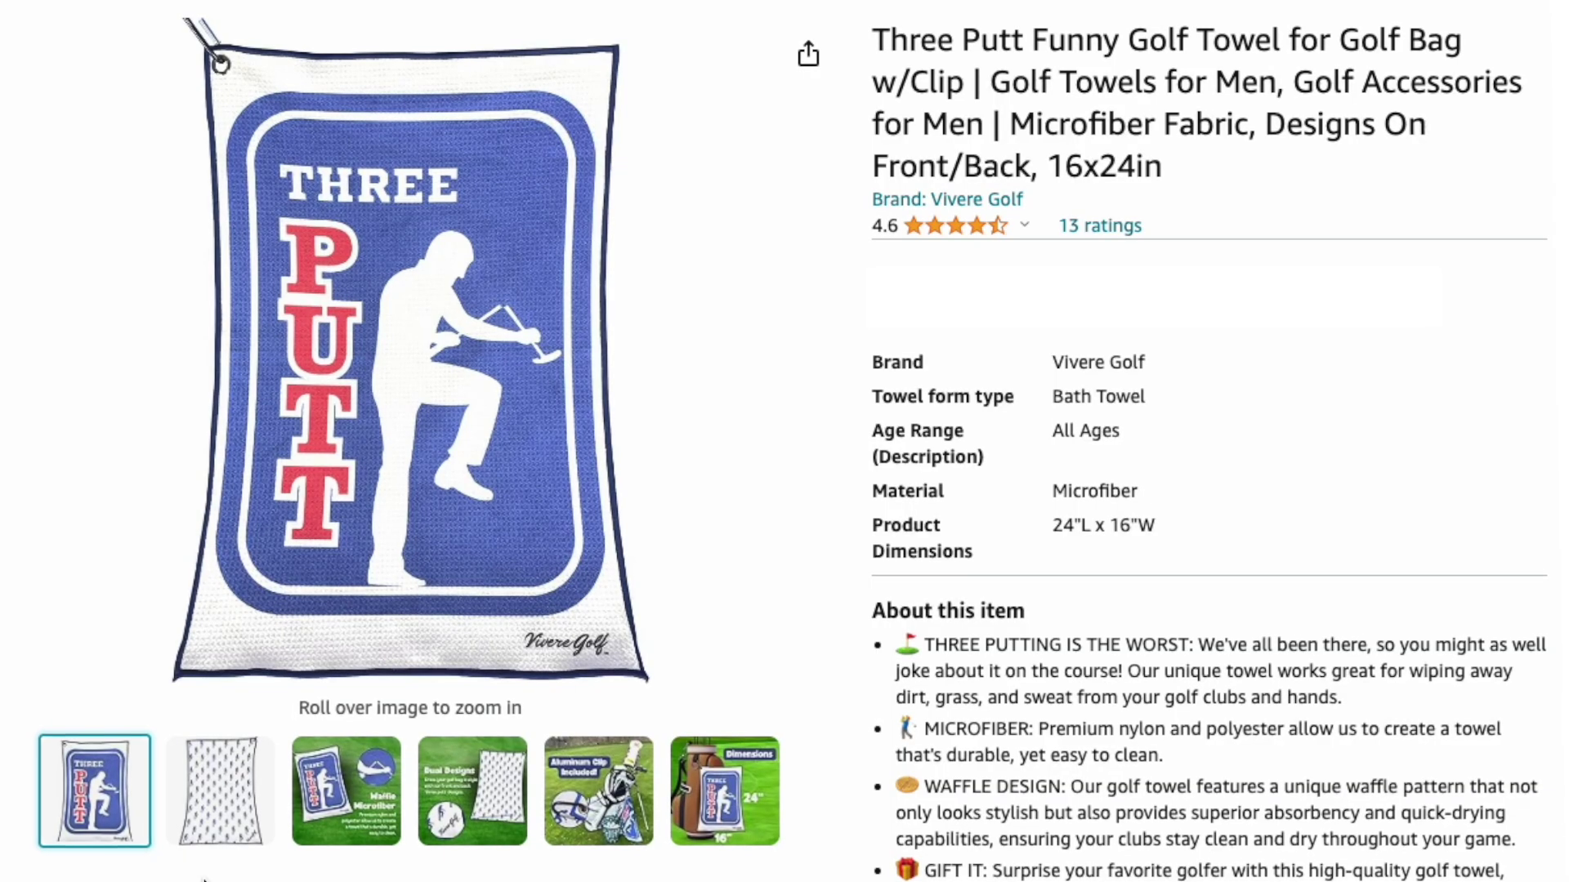
mouse_move(210, 817)
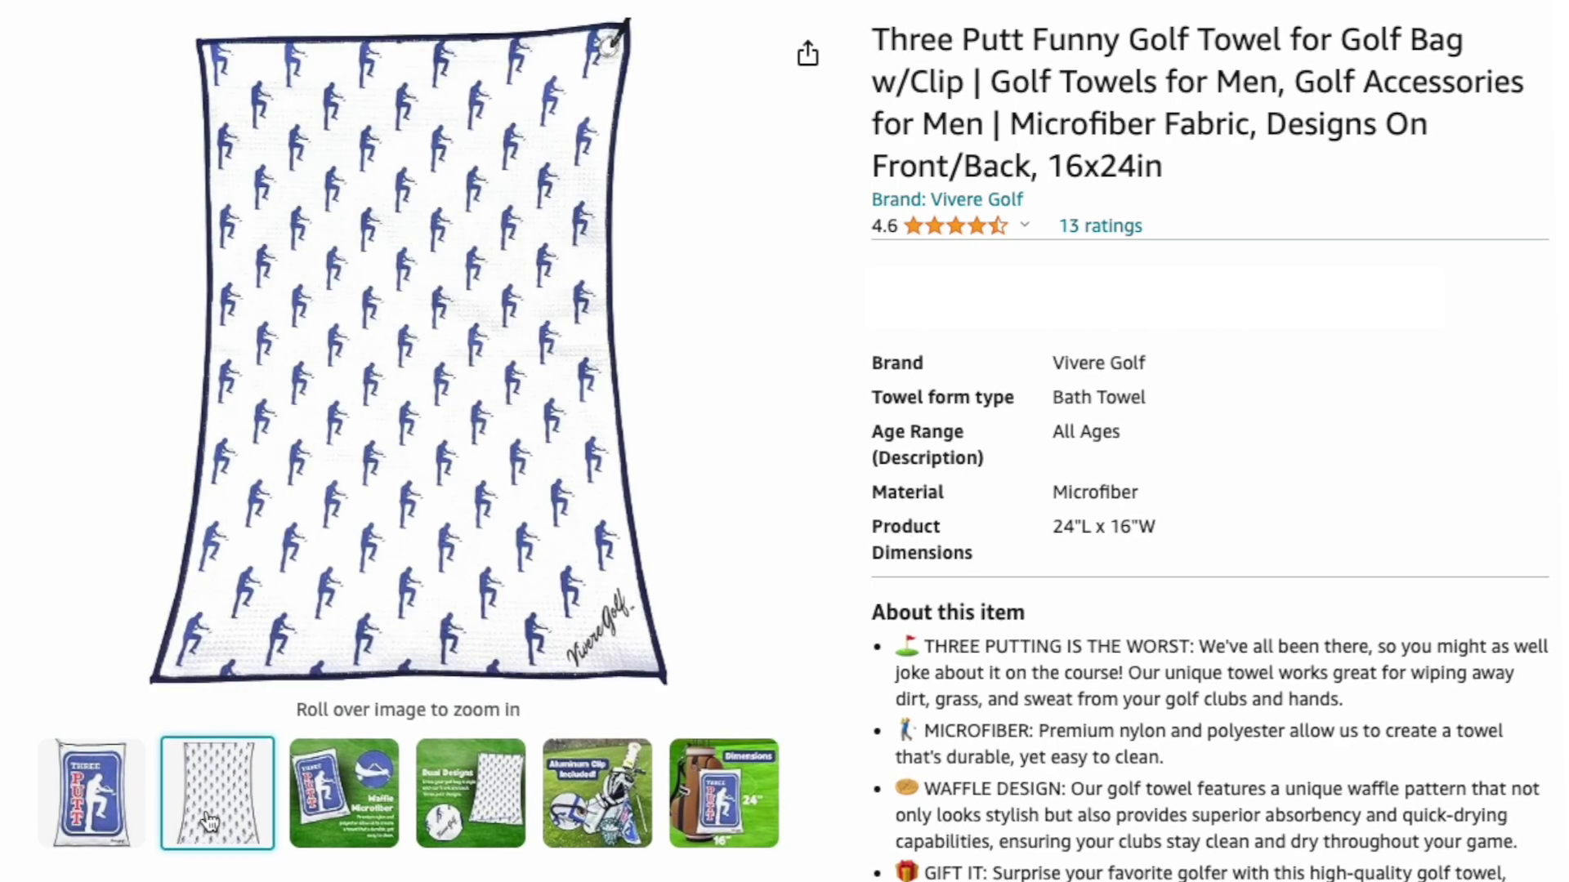
mouse_move(343, 817)
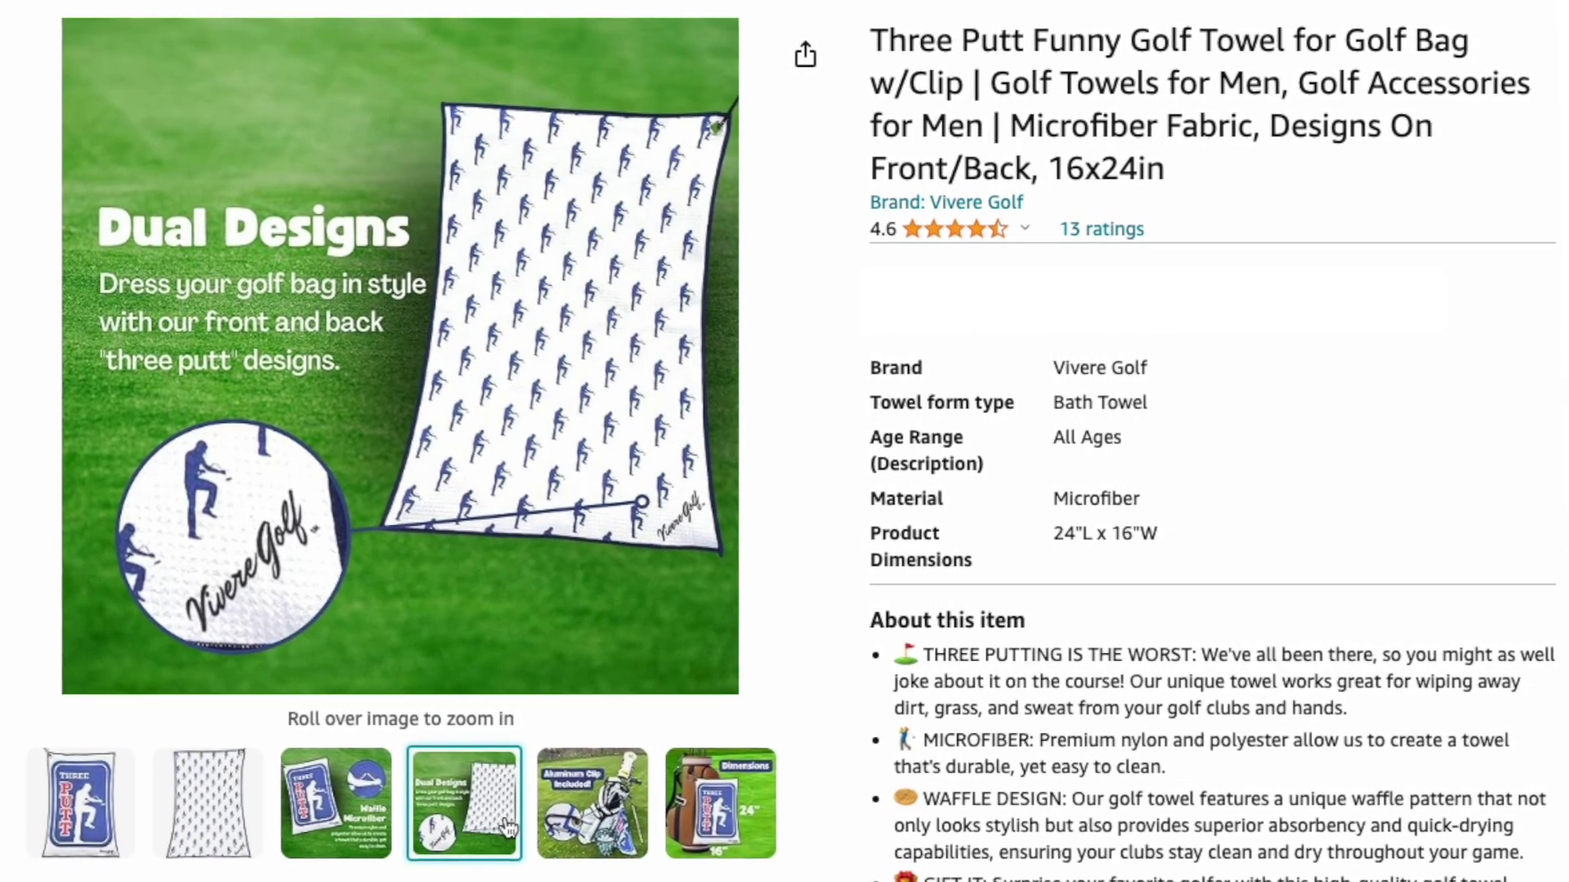
mouse_move(609, 842)
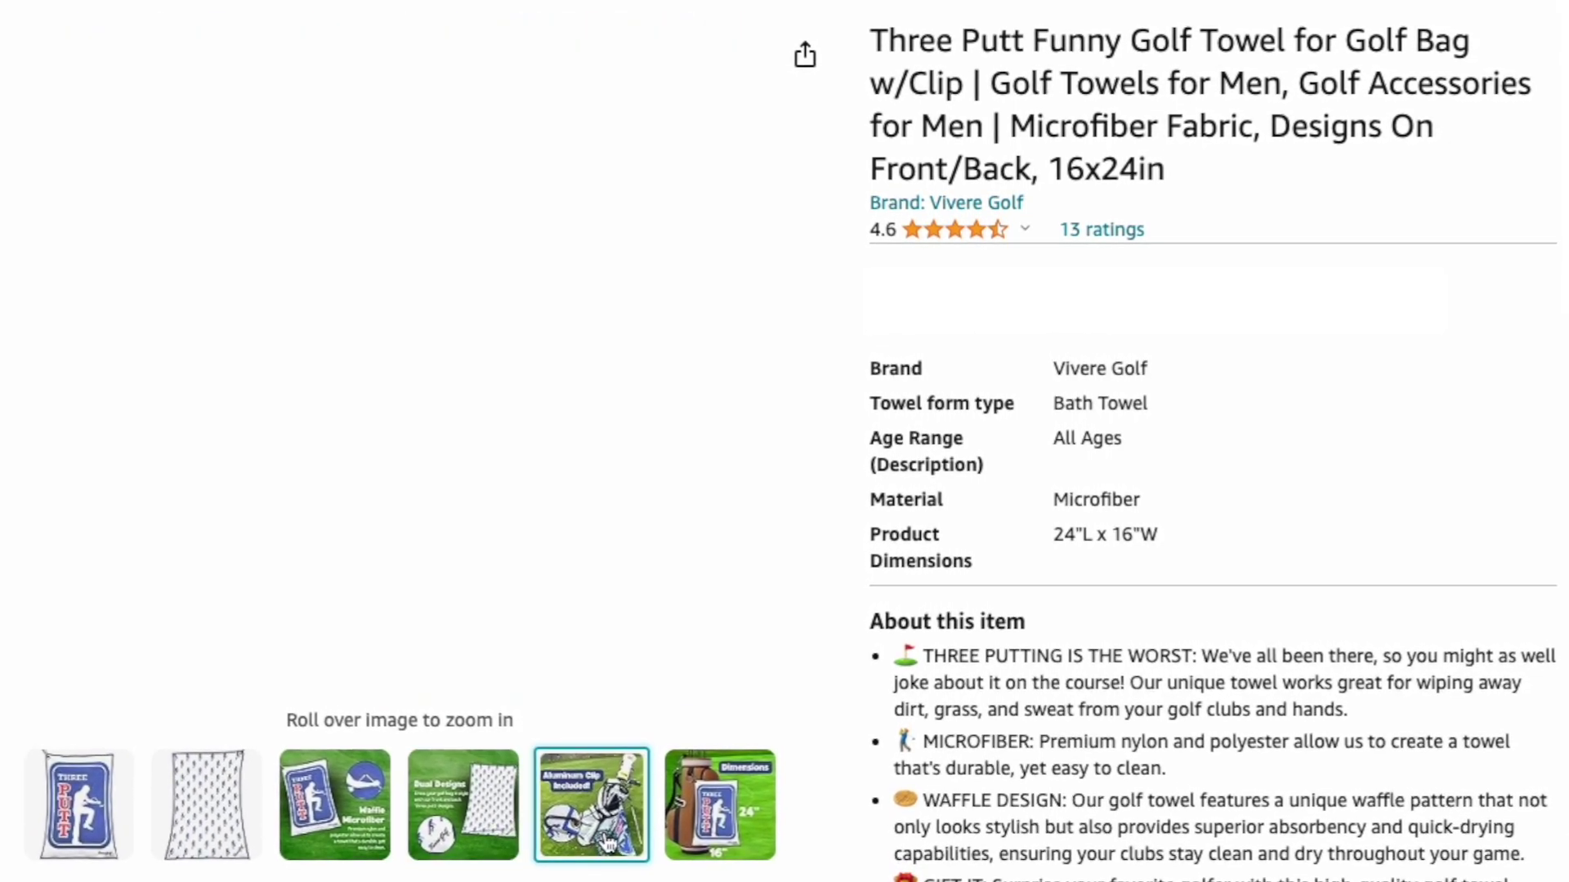
mouse_move(704, 831)
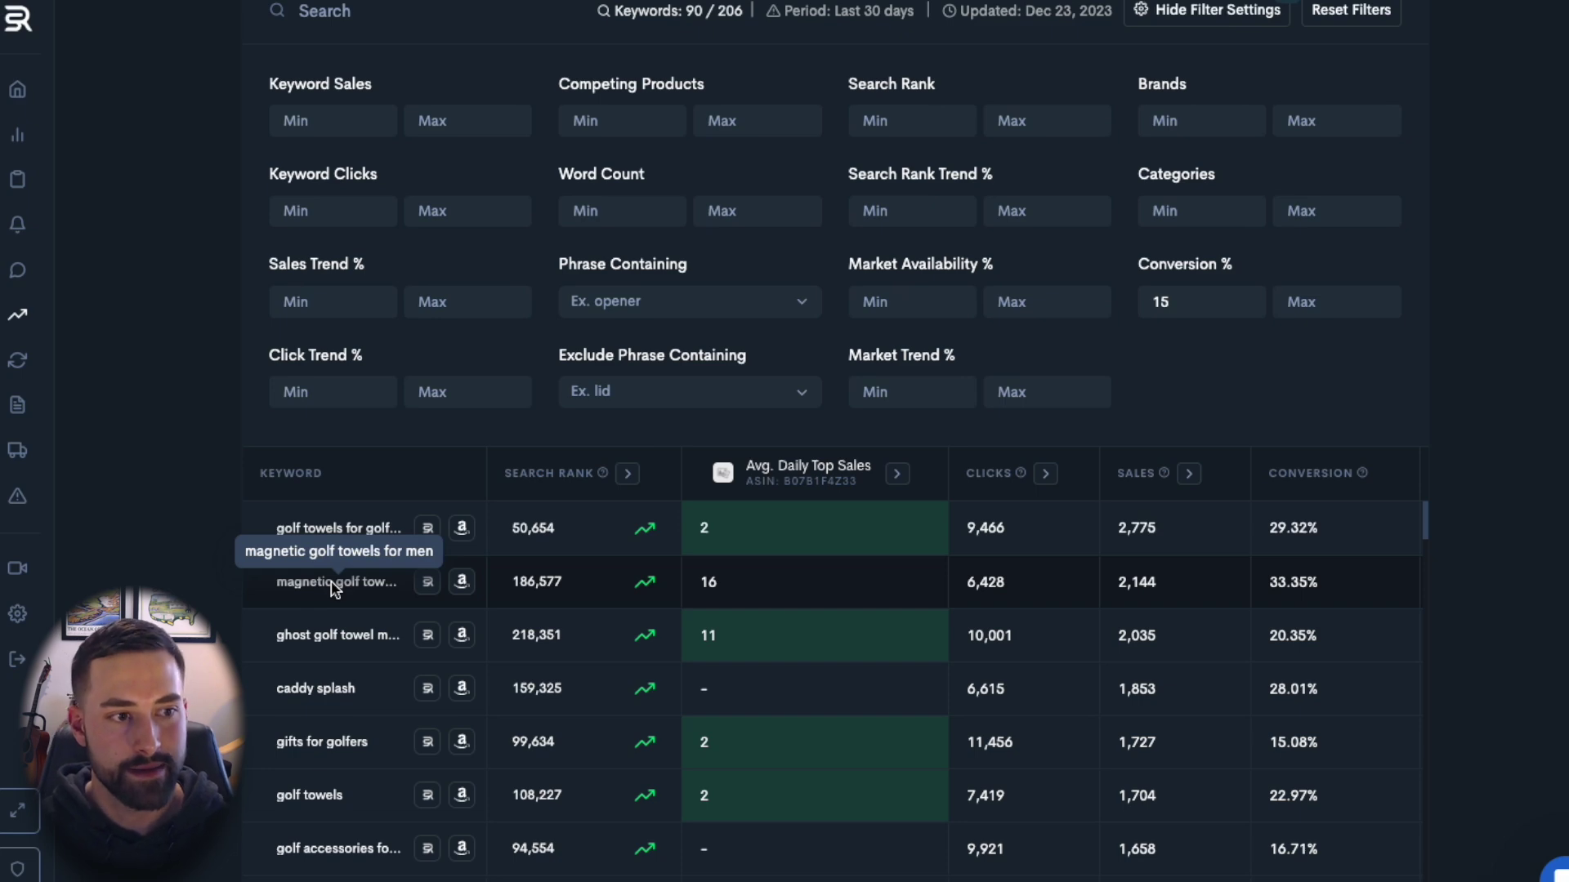
Step: Add 'magnetic' as an excluded phrase and enter 80 as the minimum market availability %
click(612, 391)
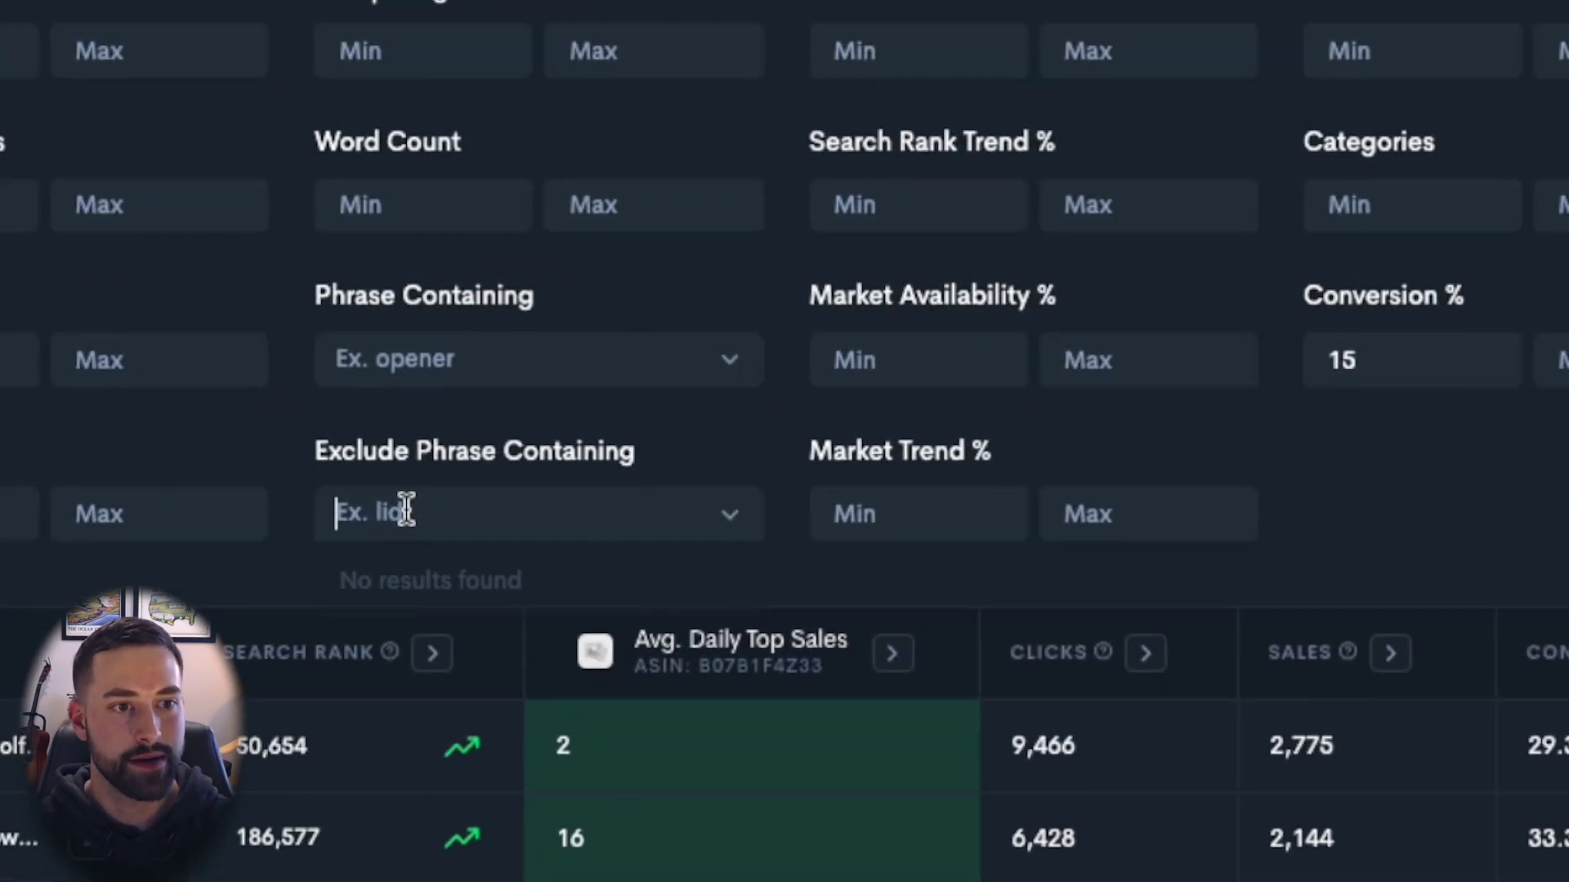
text(magnetic)
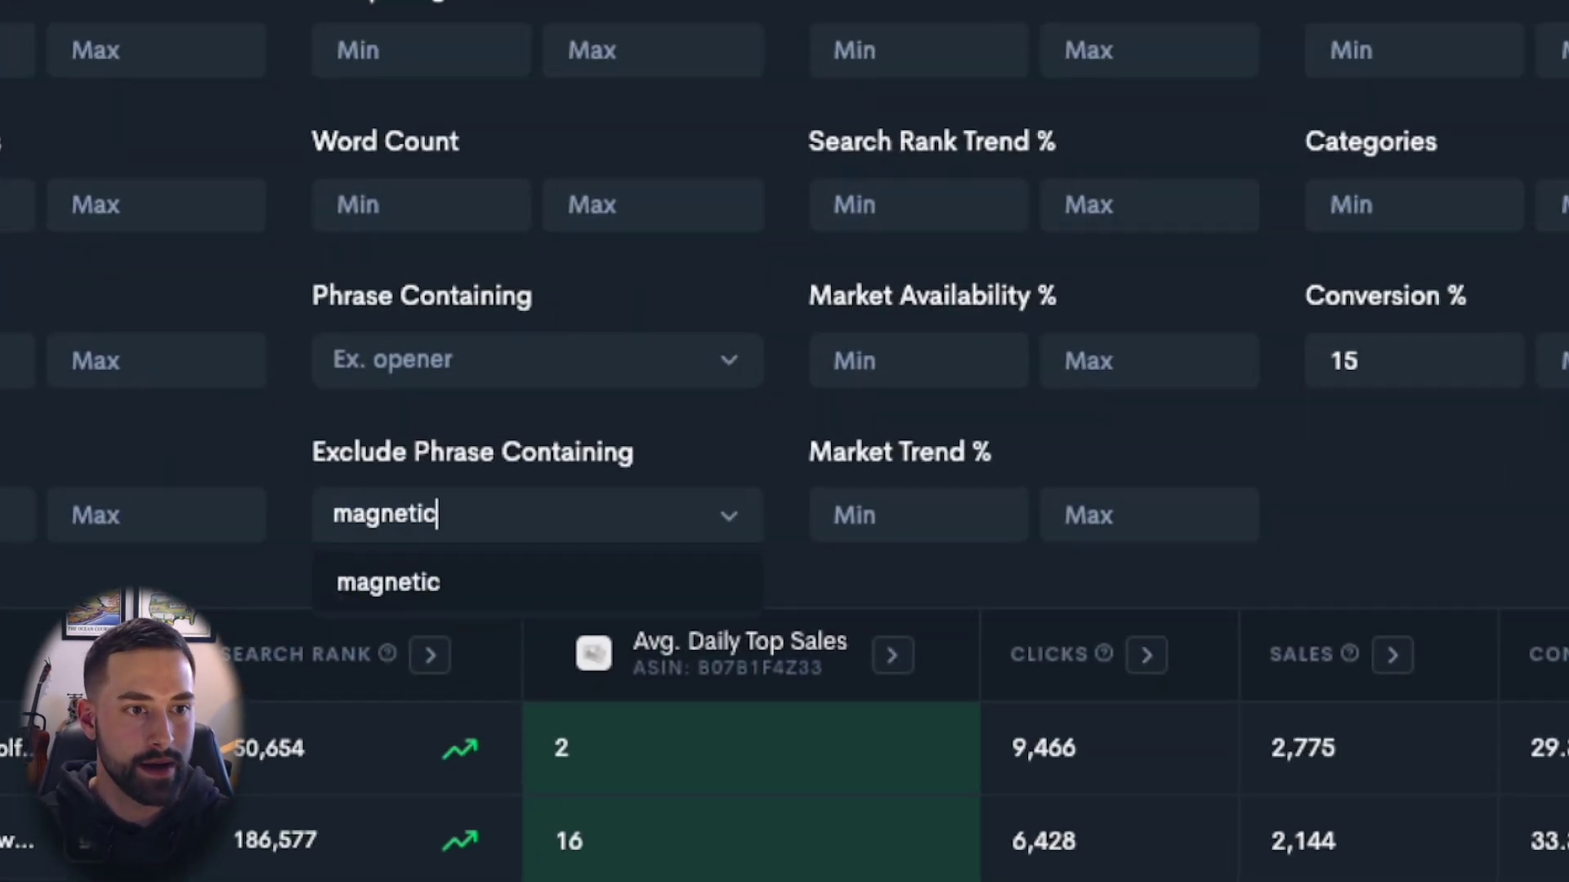
key(Return)
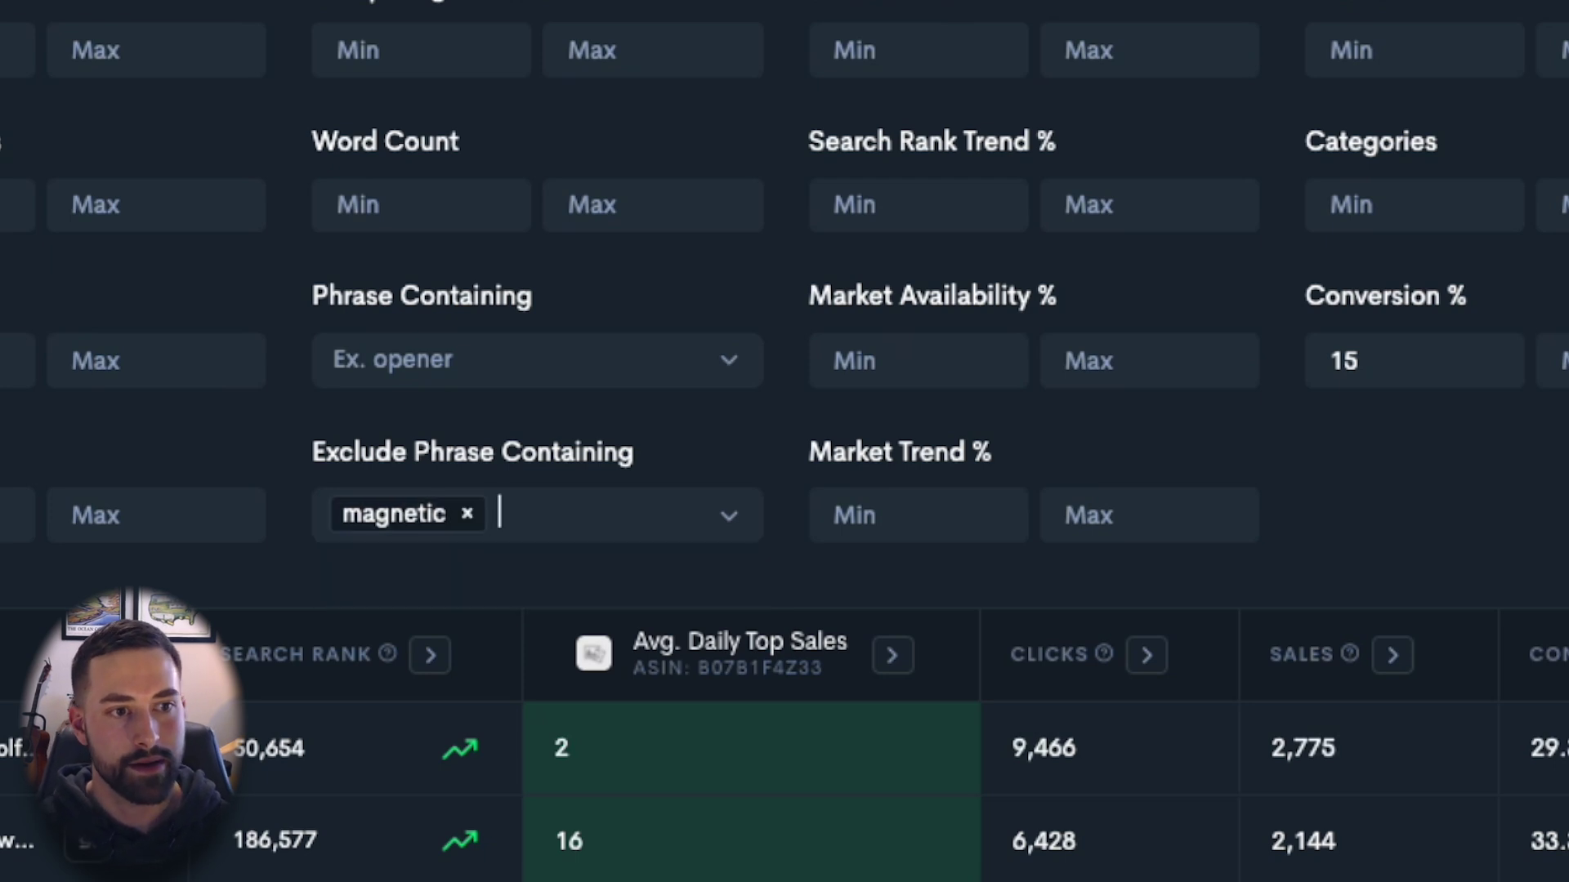
click(924, 360)
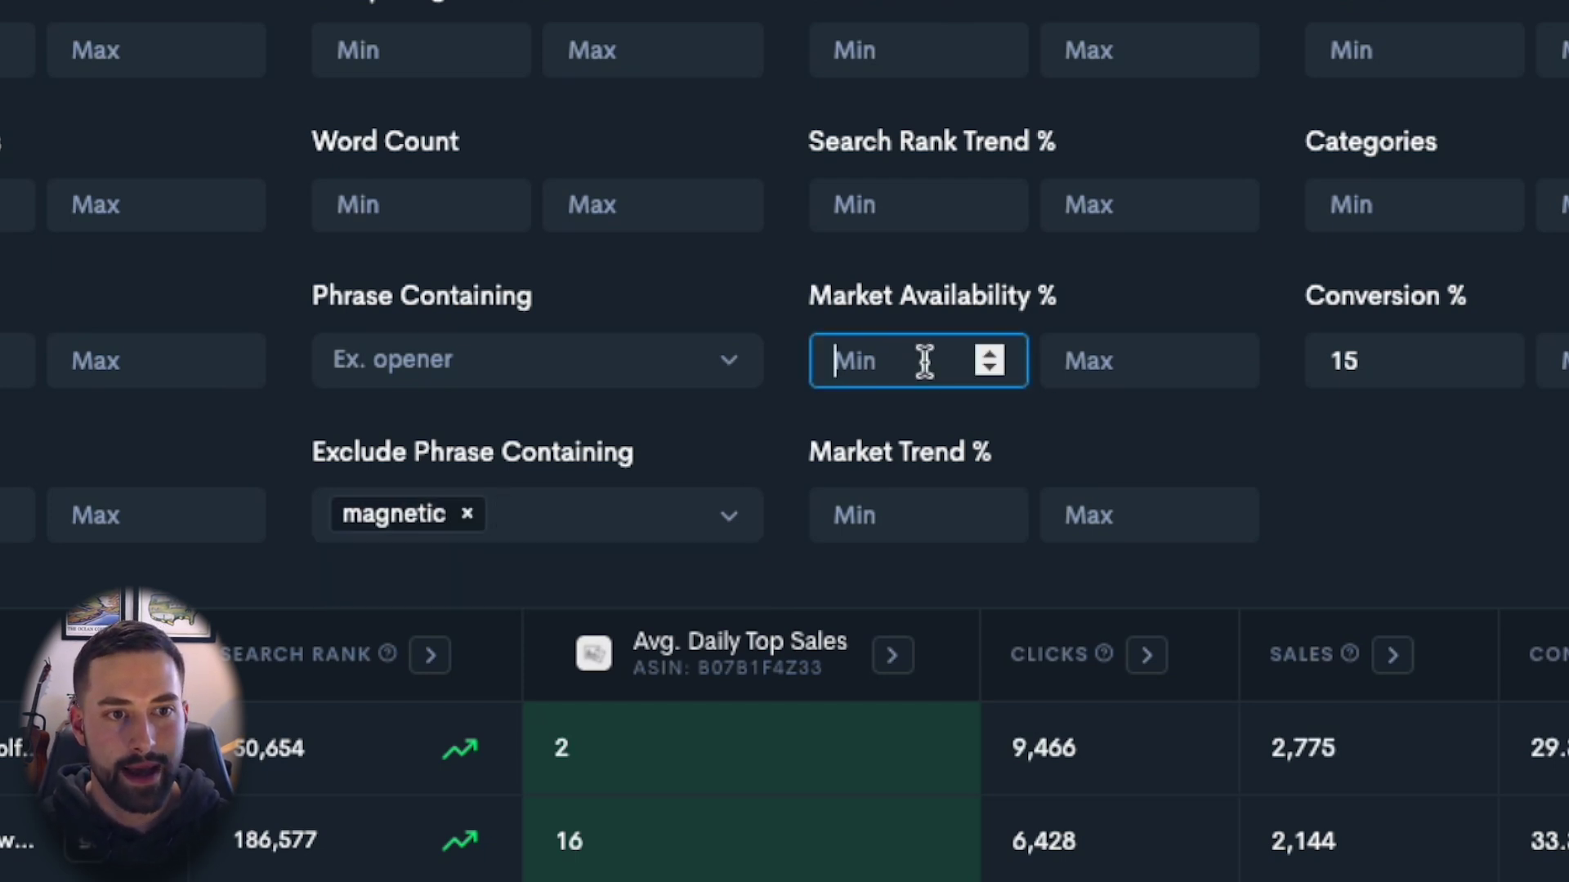
text(80)
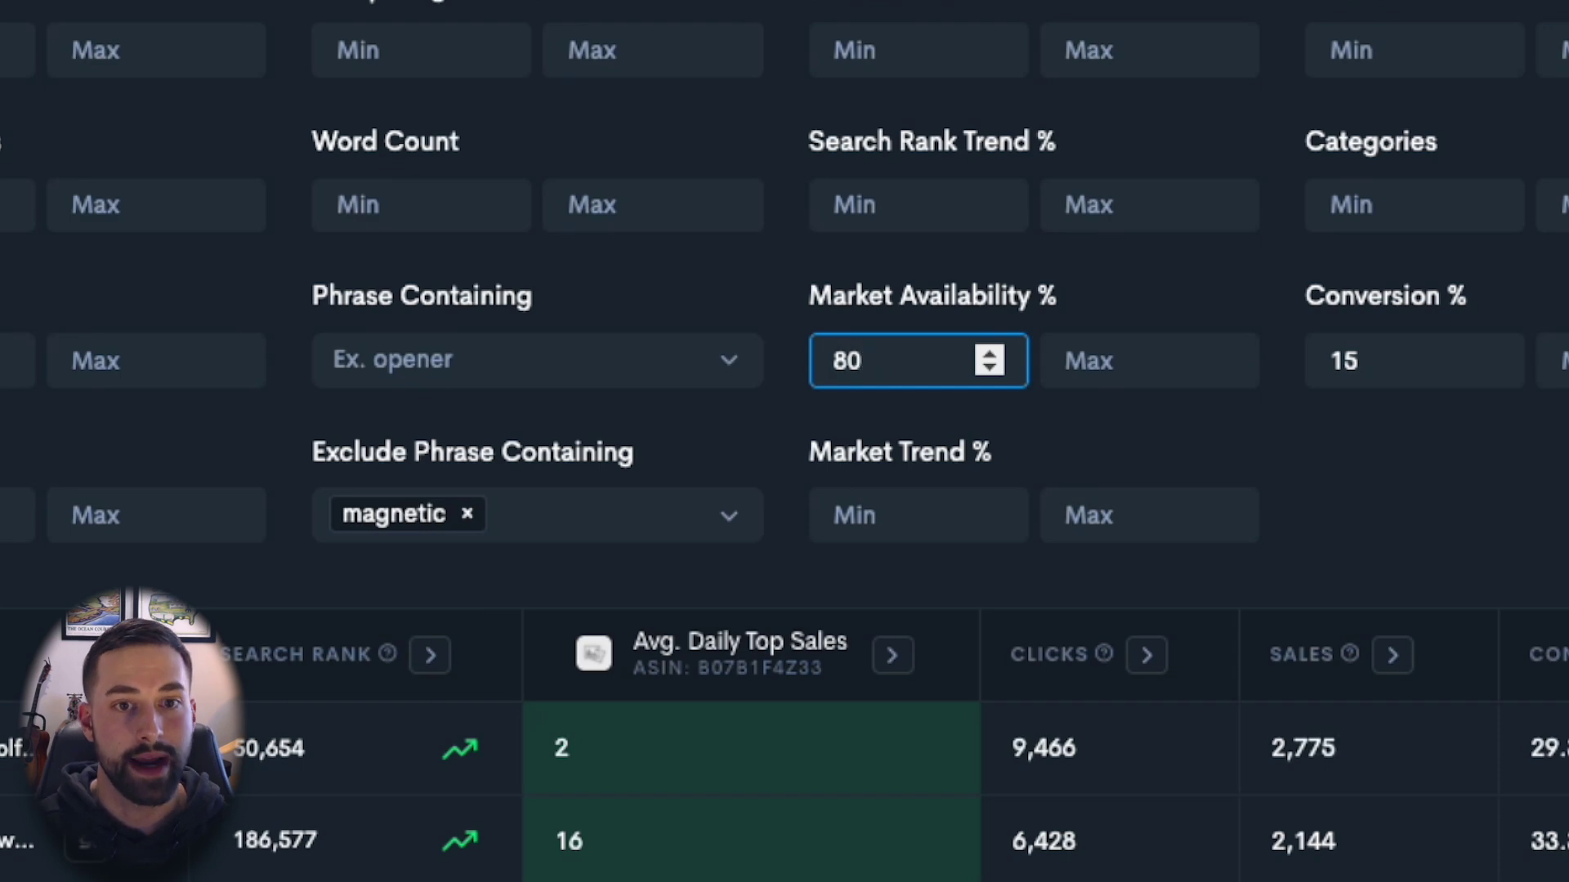